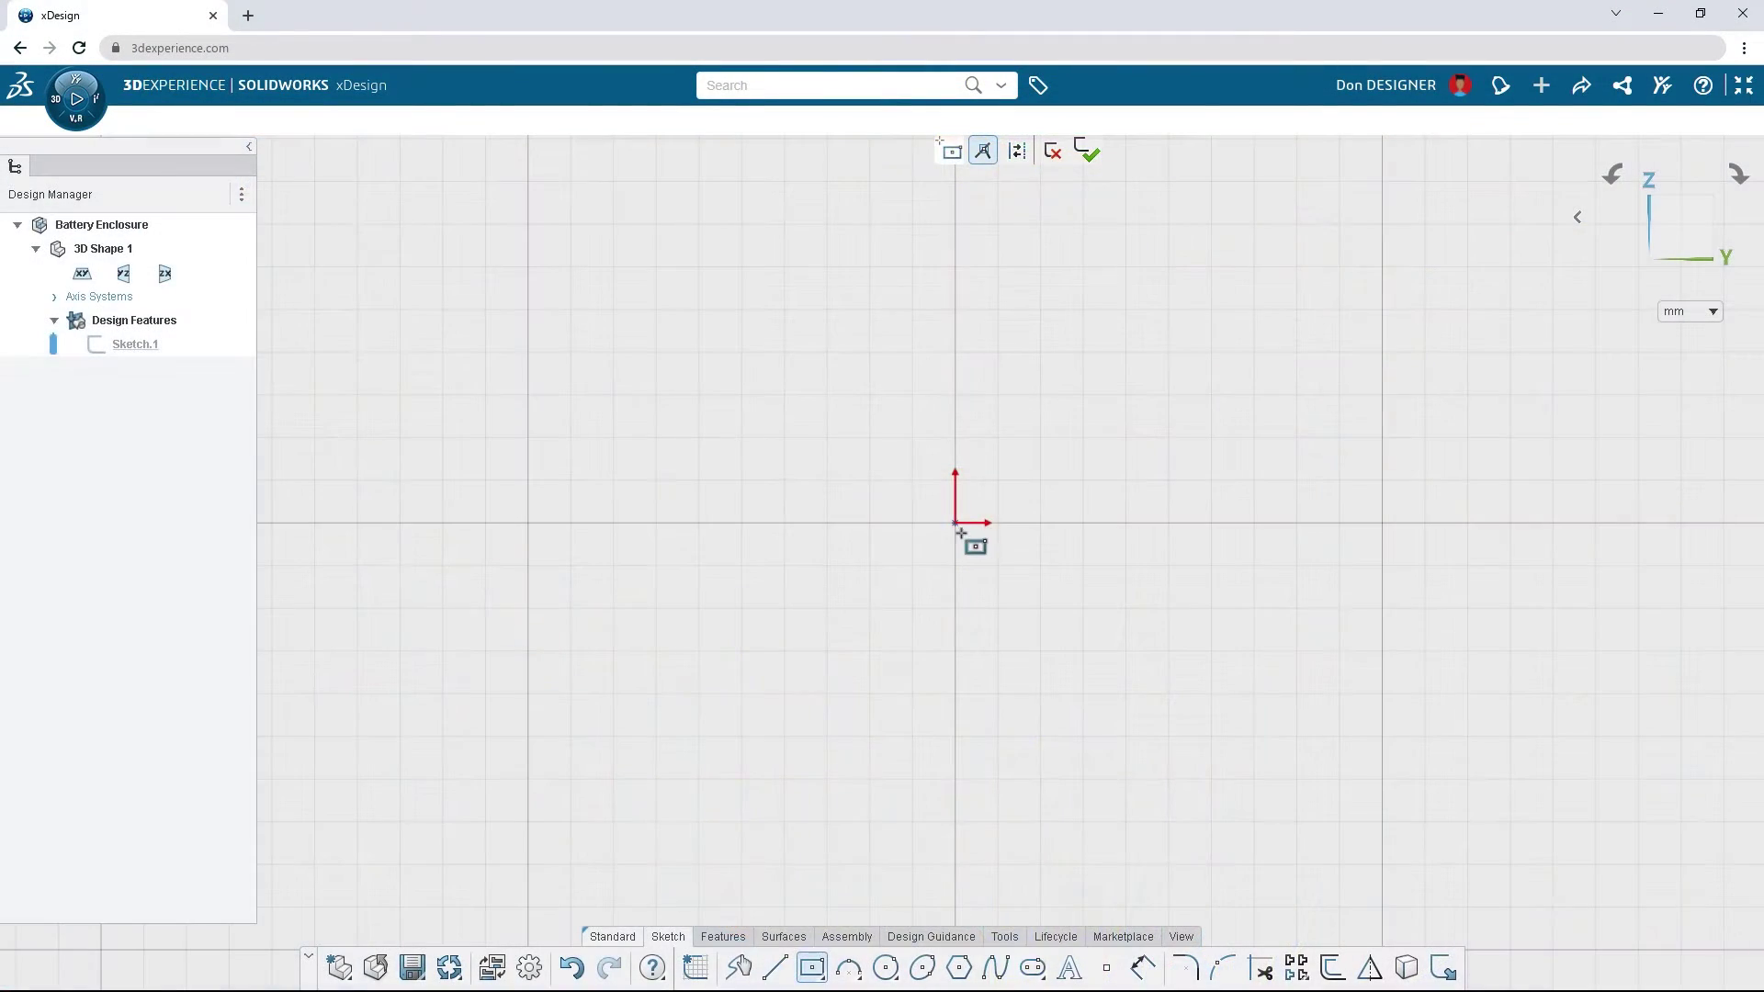
Draw a centre rectangle from the origin and bend its edges outward into arcs
{"action": "left_click", "coordinate": [956, 524]}
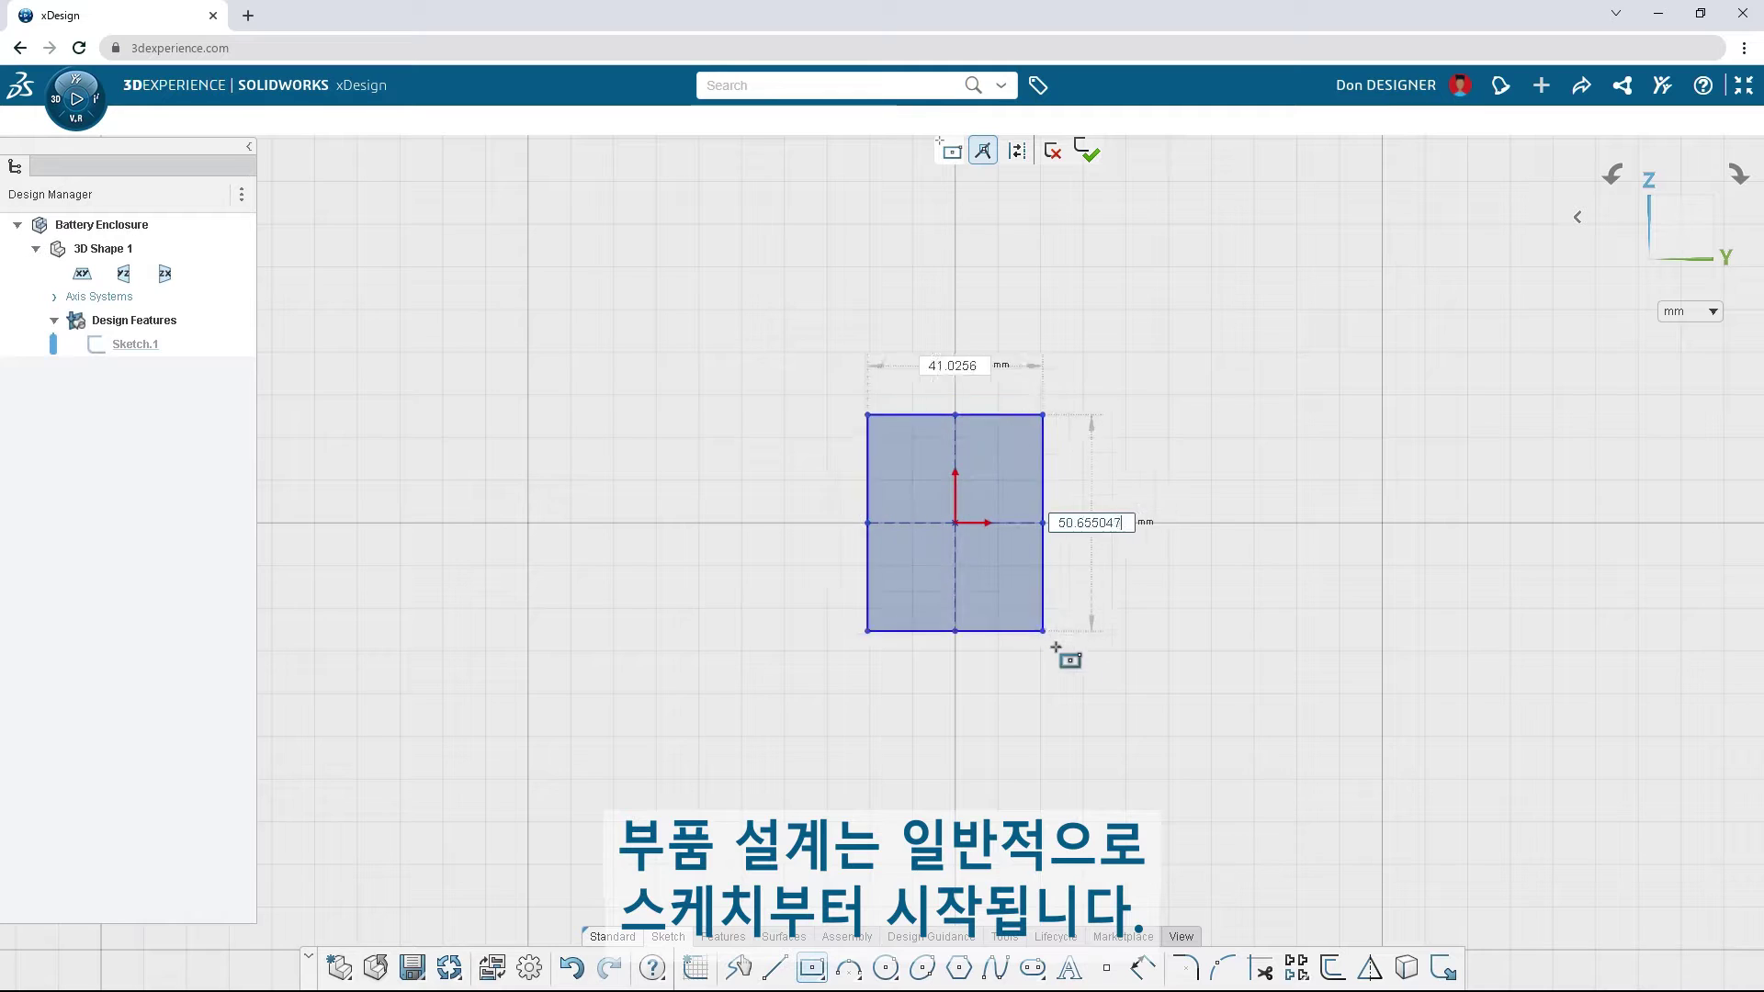
{"action": "left_click", "coordinate": [1129, 733]}
{"action": "left_click", "coordinate": [1130, 549]}
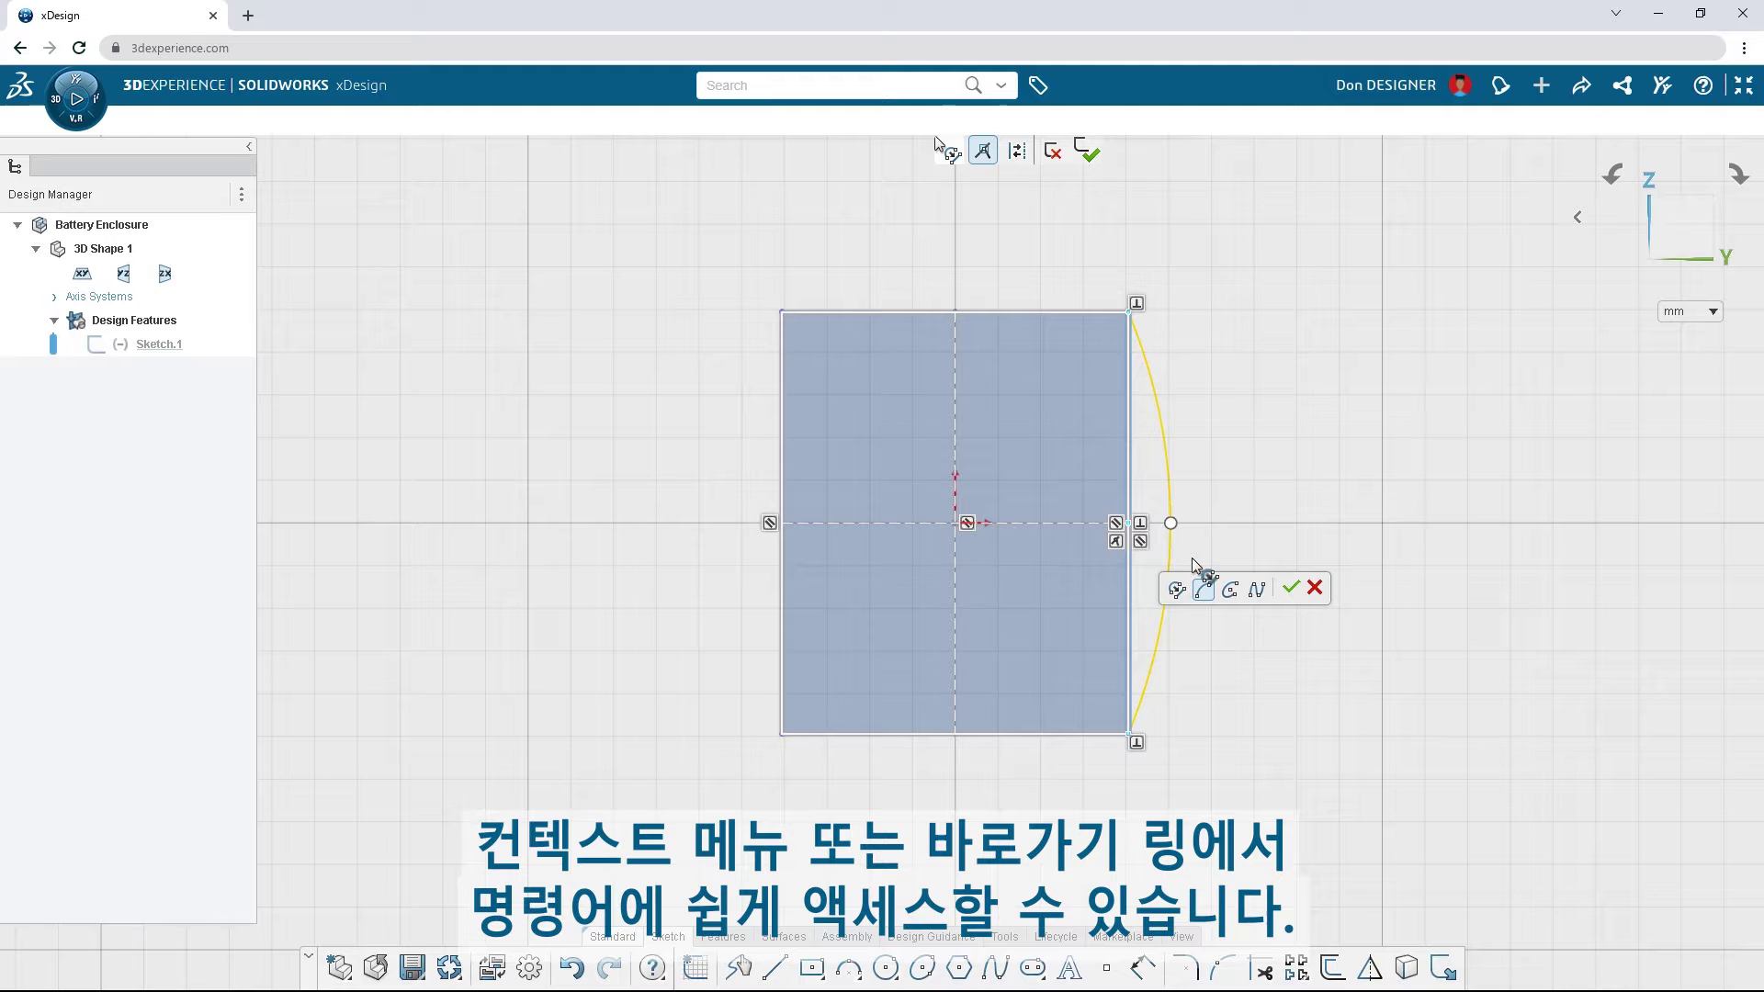
{"action": "left_click_drag", "start_coordinate": [1171, 540], "coordinate": [1171, 540]}
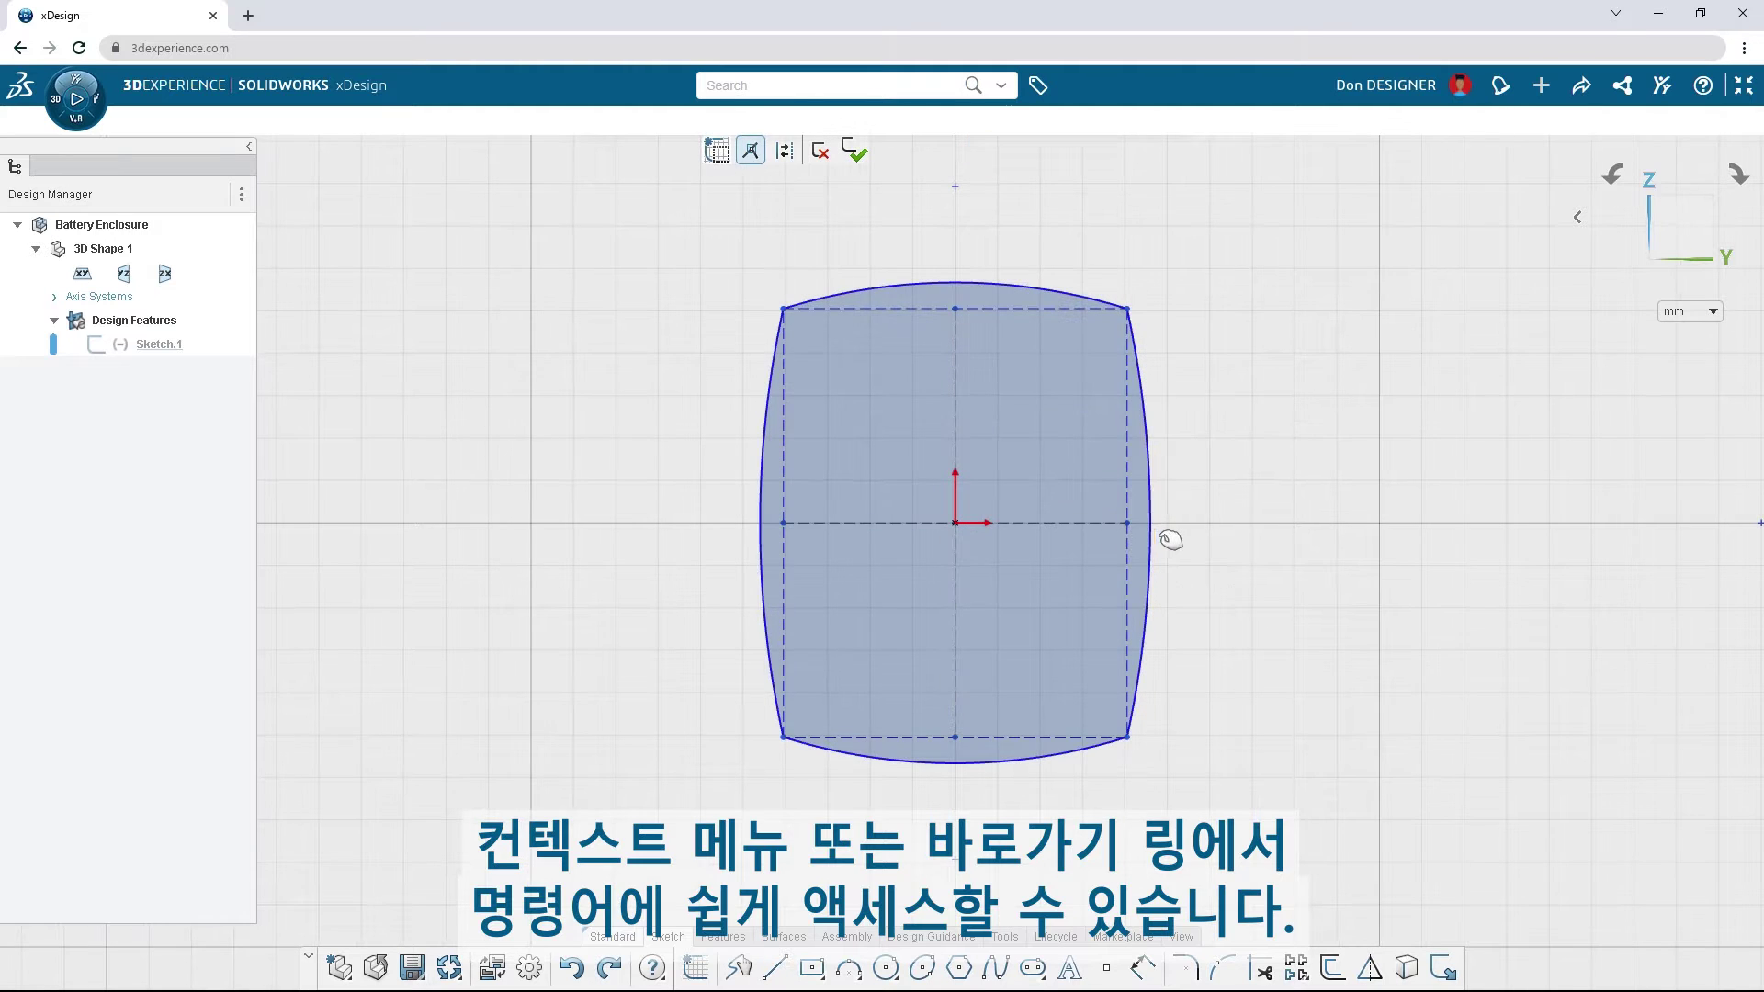
{"action": "key", "text": "Escape"}
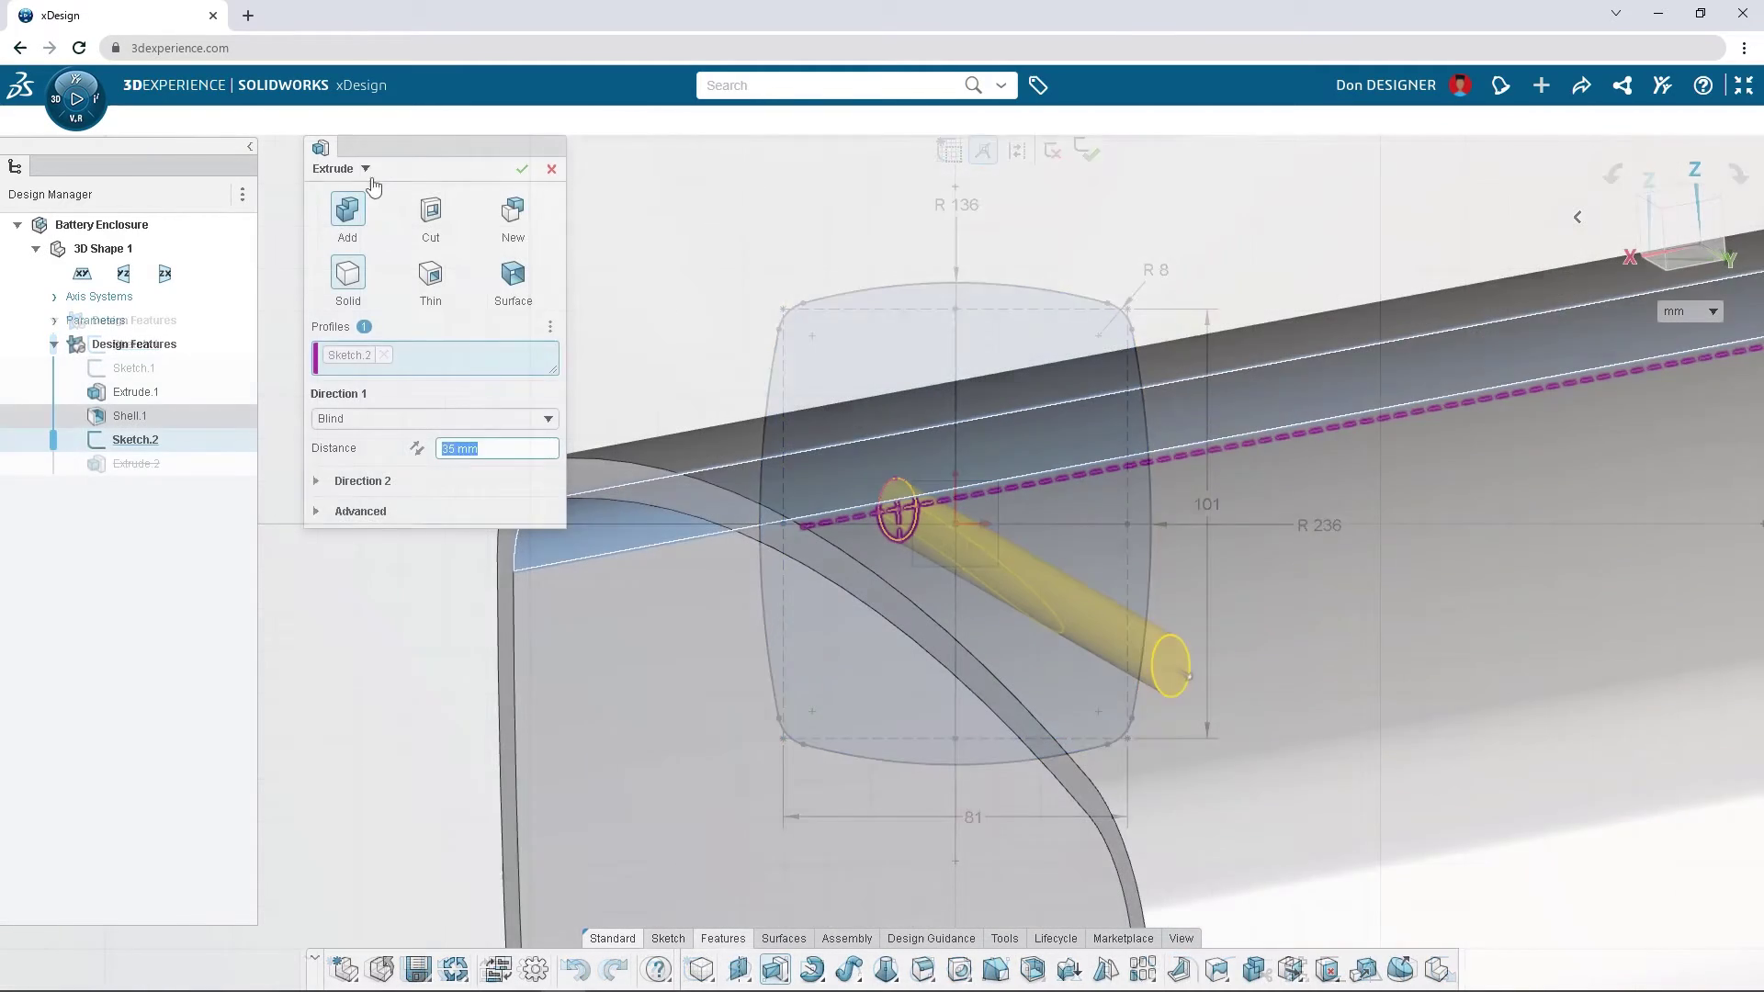
Switch the Extrude to a Sweep cut along the rim edges and apply the groove
{"action": "left_click", "coordinate": [366, 169]}
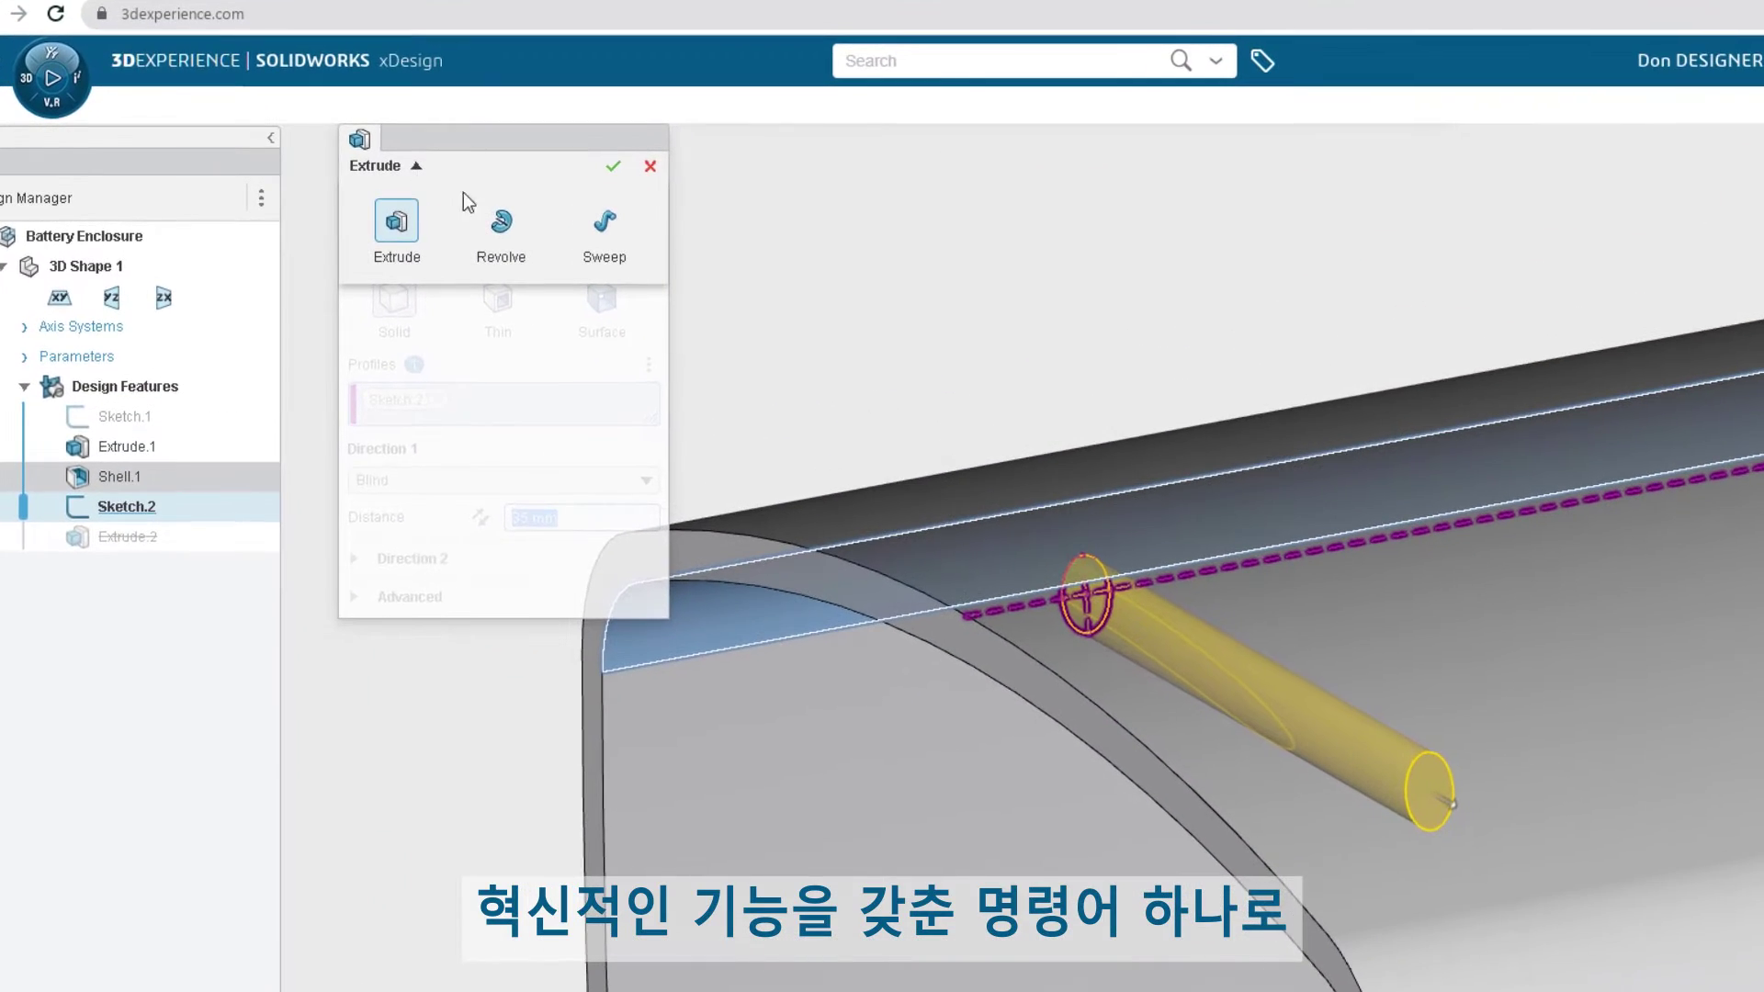
{"action": "left_click", "coordinate": [604, 228]}
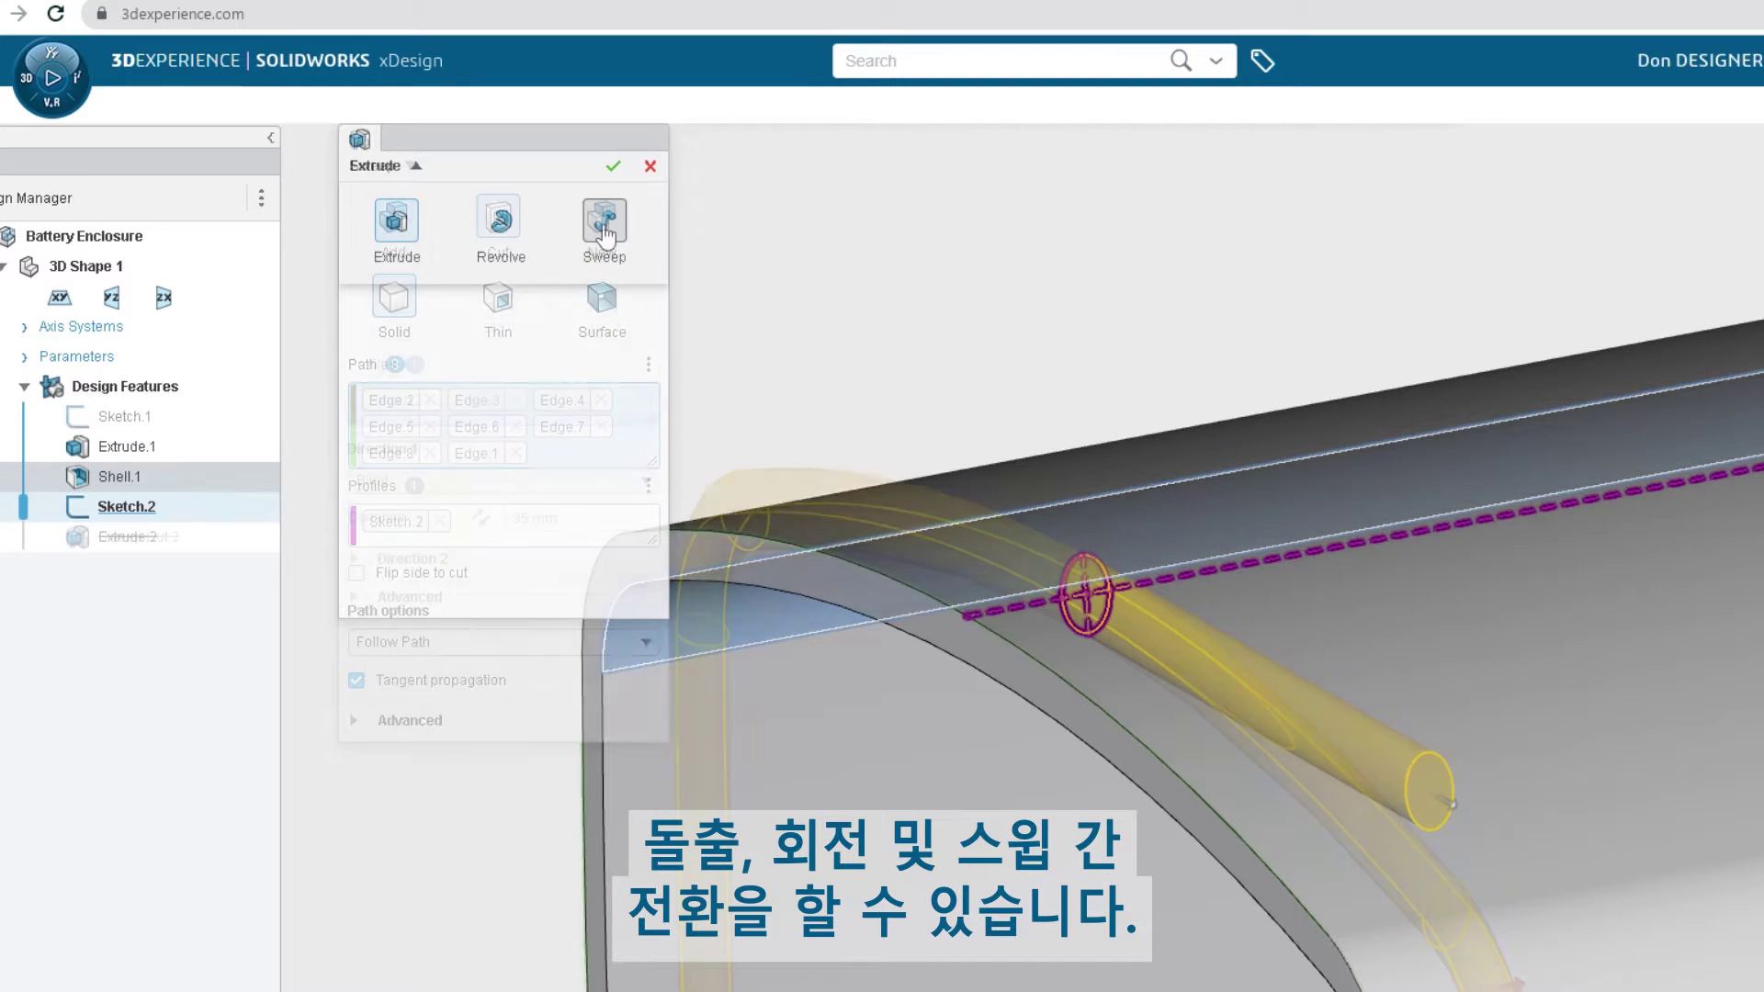
{"action": "left_click", "coordinate": [614, 171]}
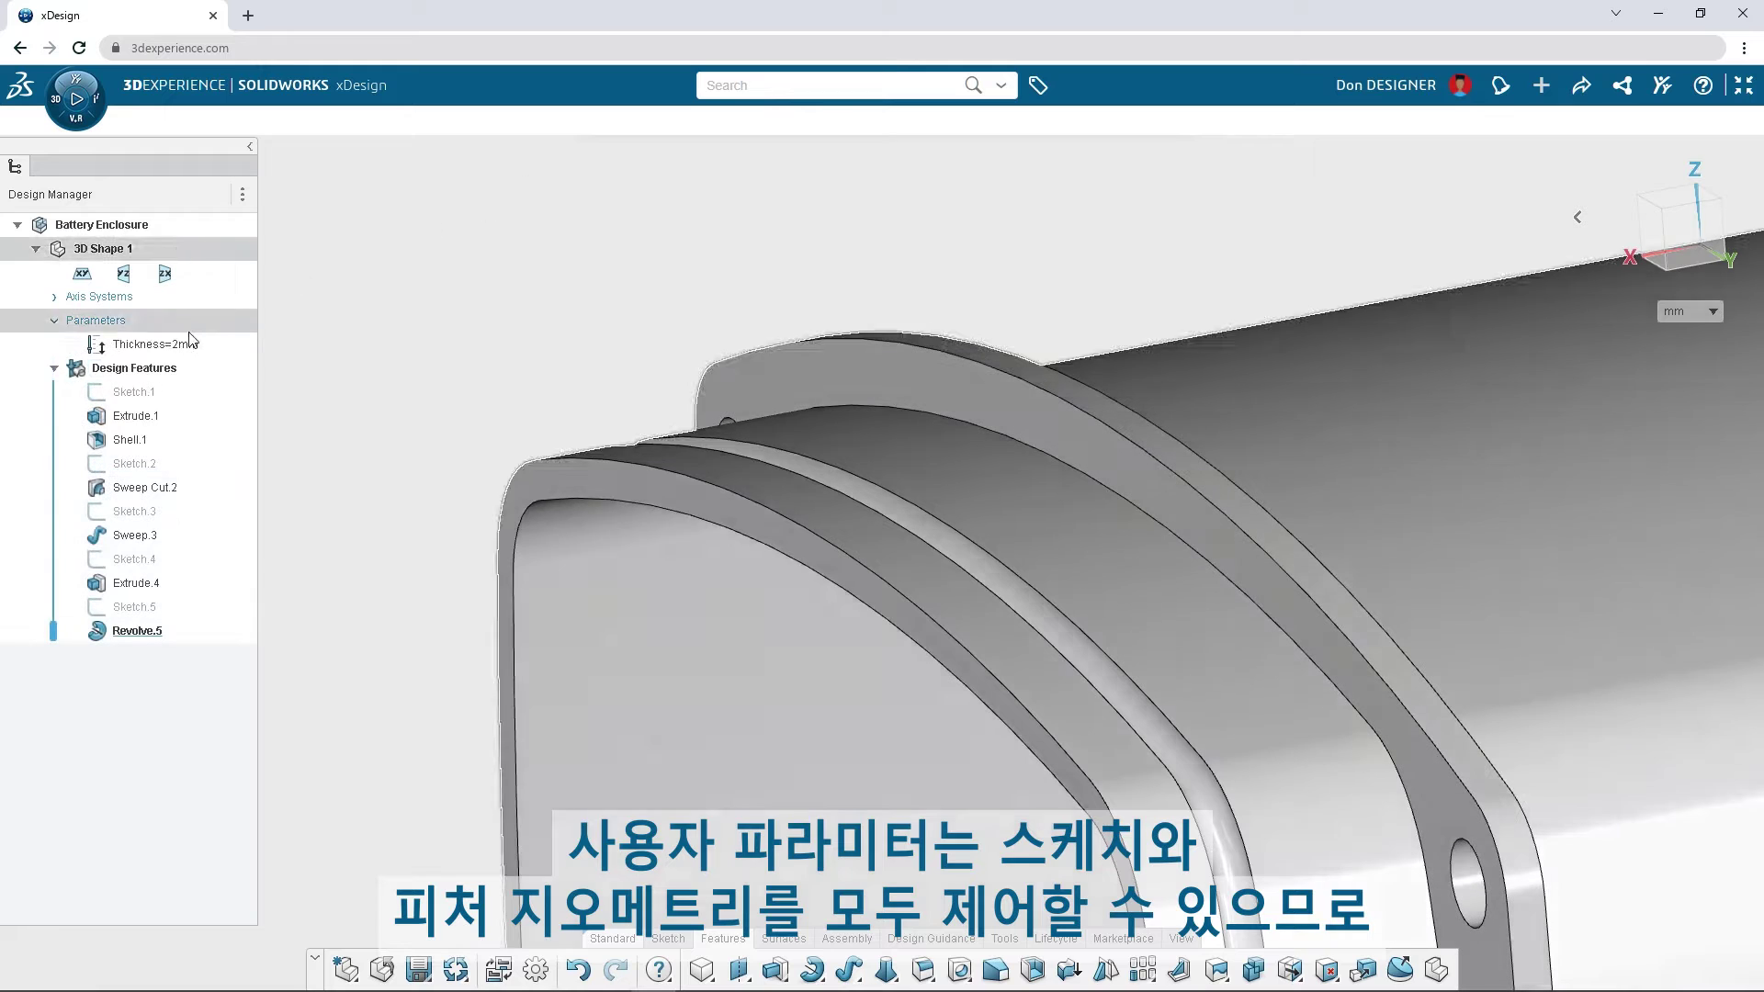
Set the Thickness parameter value to 3mm and apply it
{"action": "double_click", "coordinate": [152, 344]}
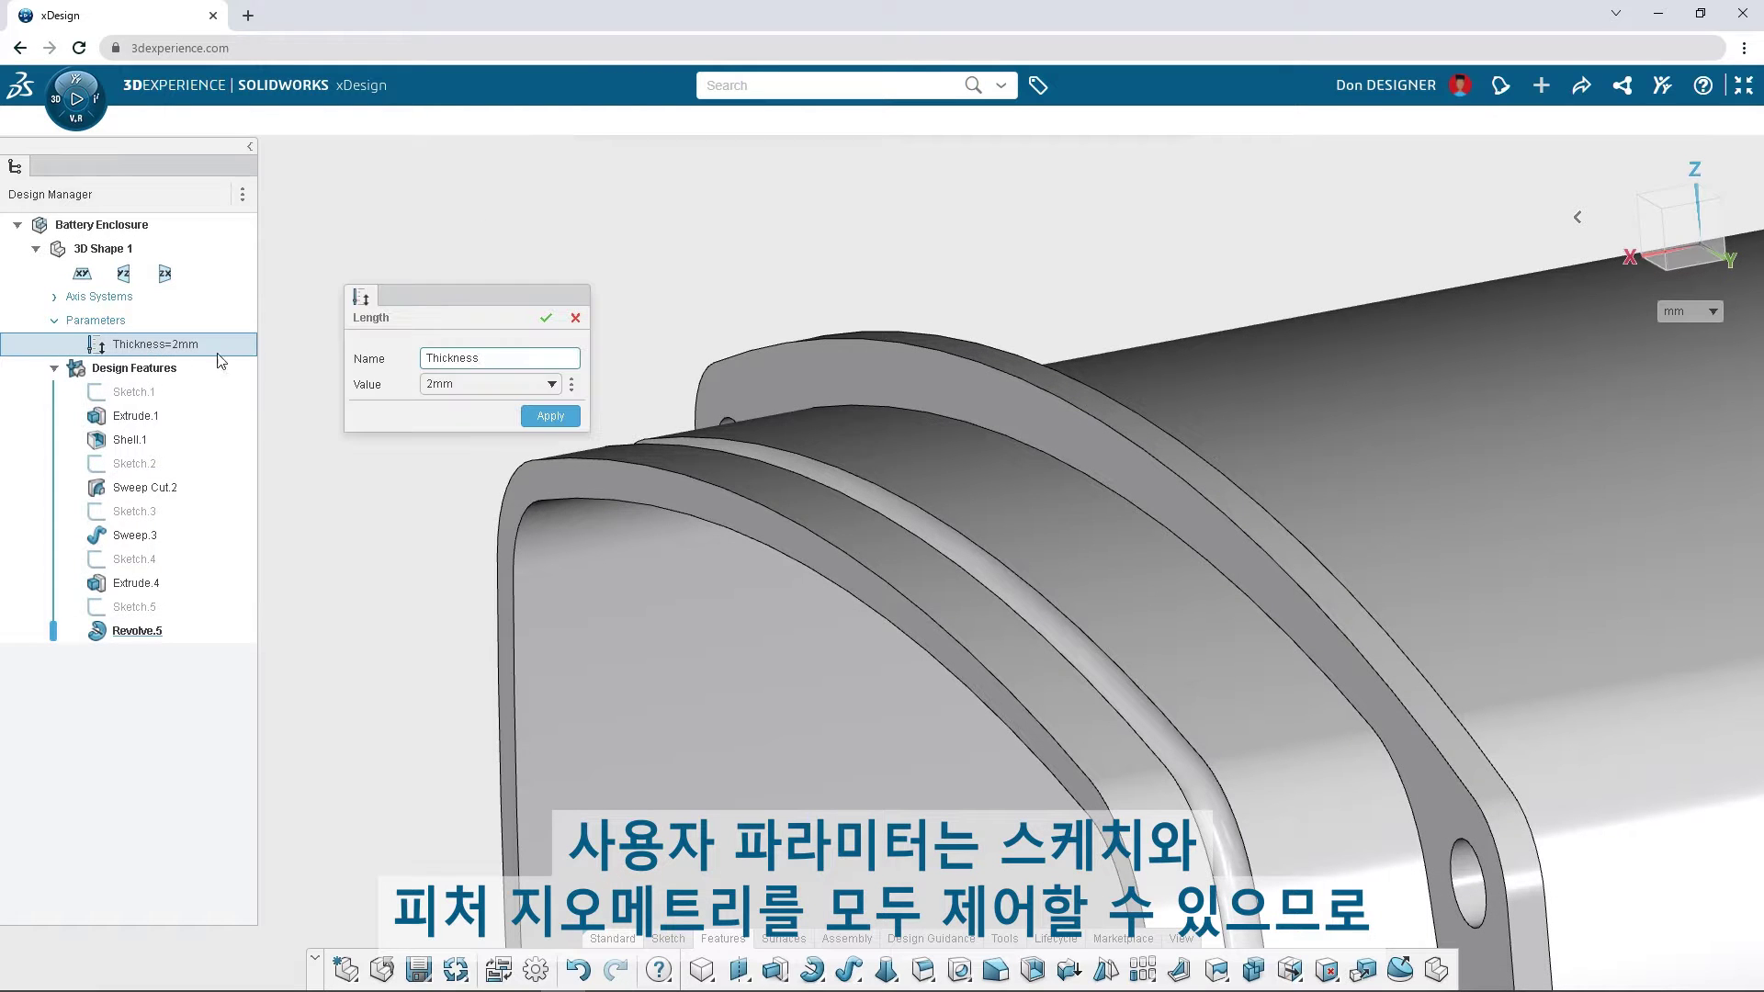
{"action": "left_click", "coordinate": [462, 428]}
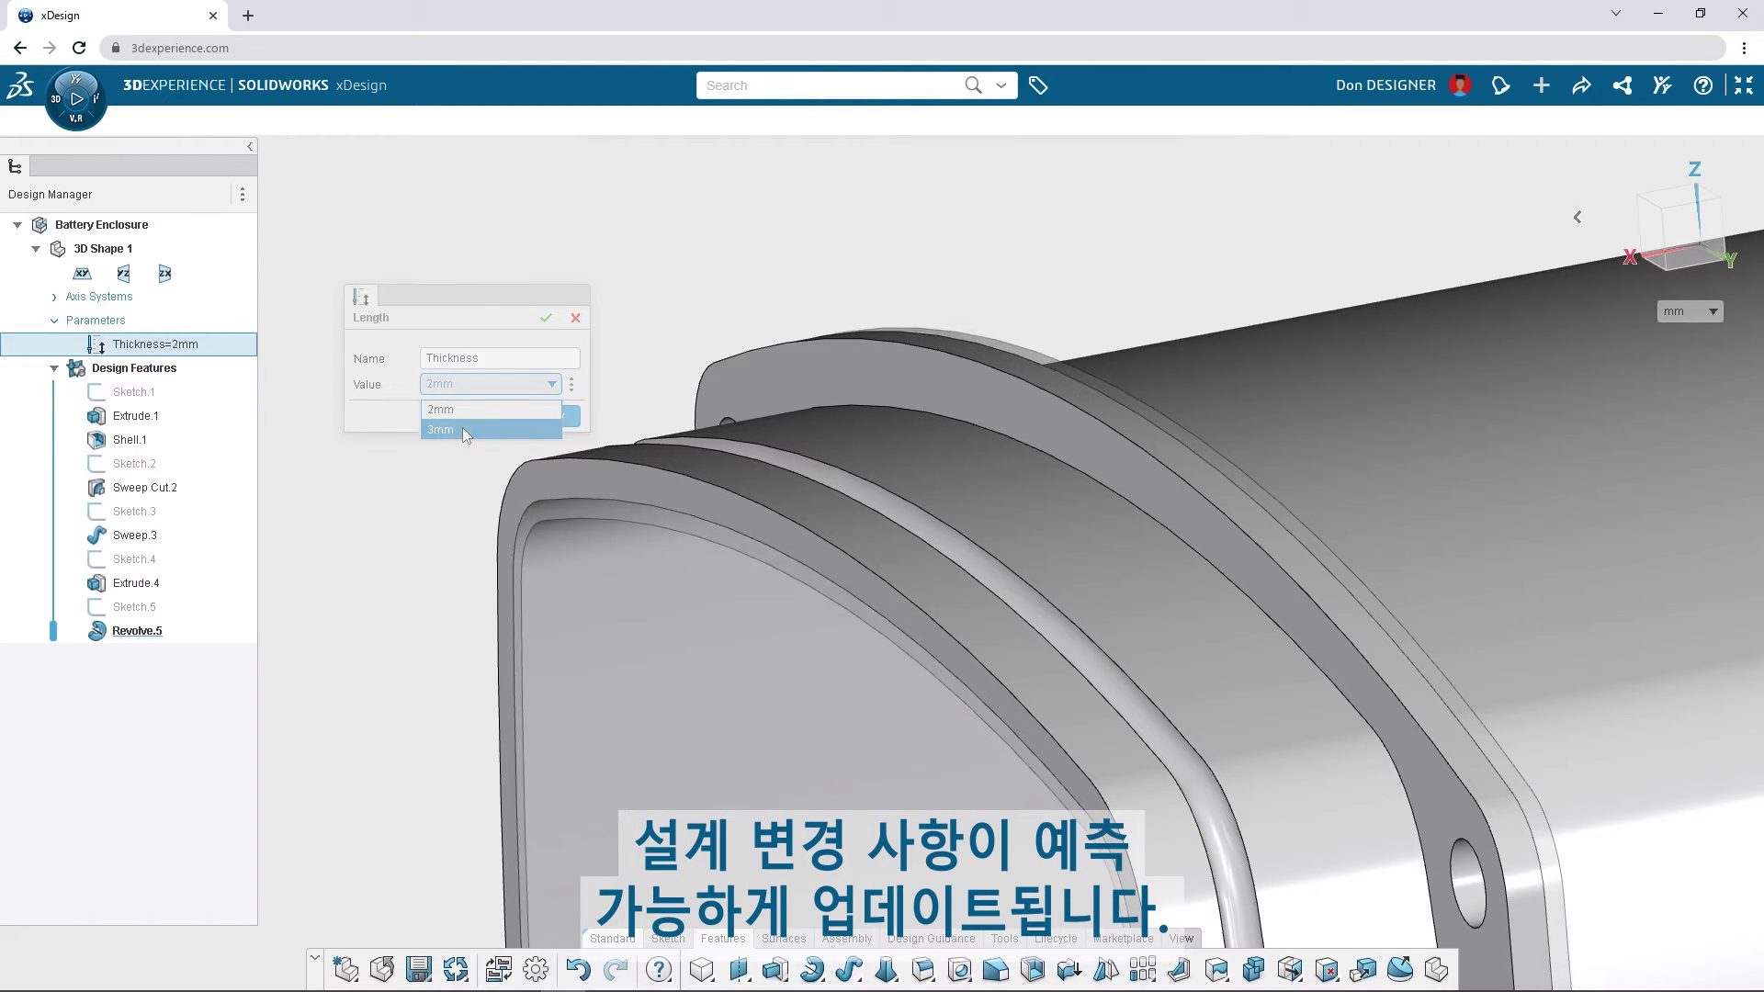
{"action": "key", "text": "Return"}
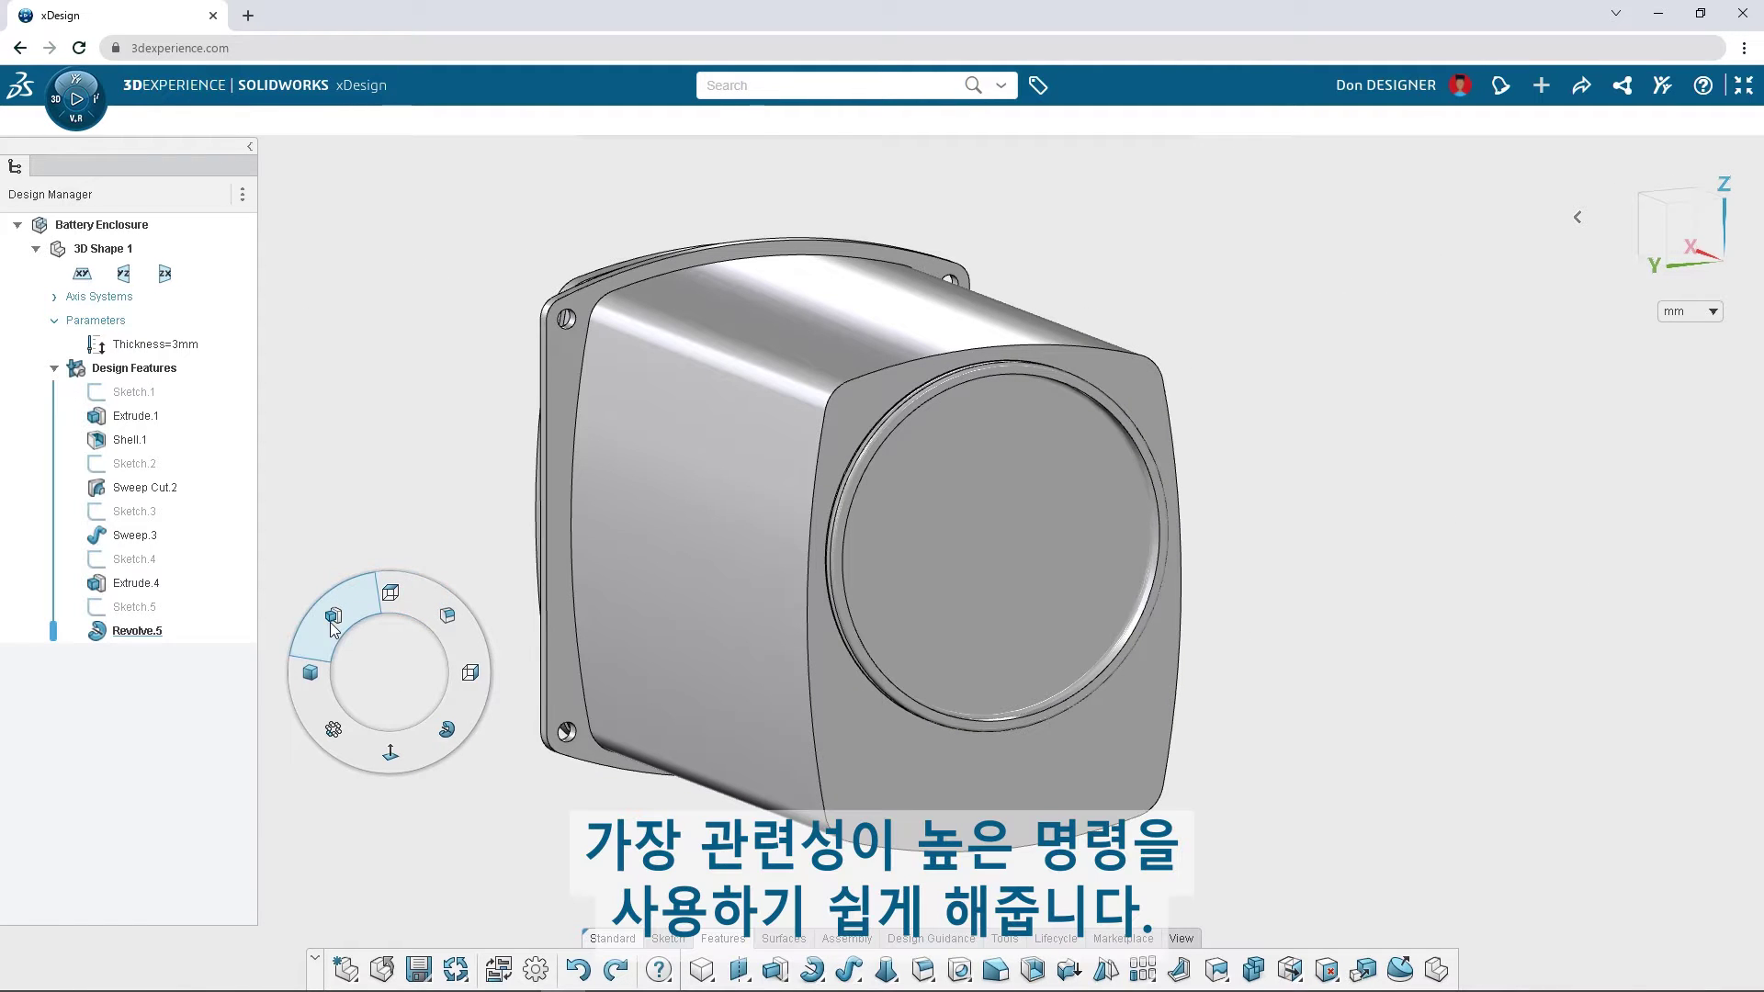
Start an Extrude, create its profile sketch on the circular end face and select the top sketch points
{"action": "left_click", "coordinate": [332, 618]}
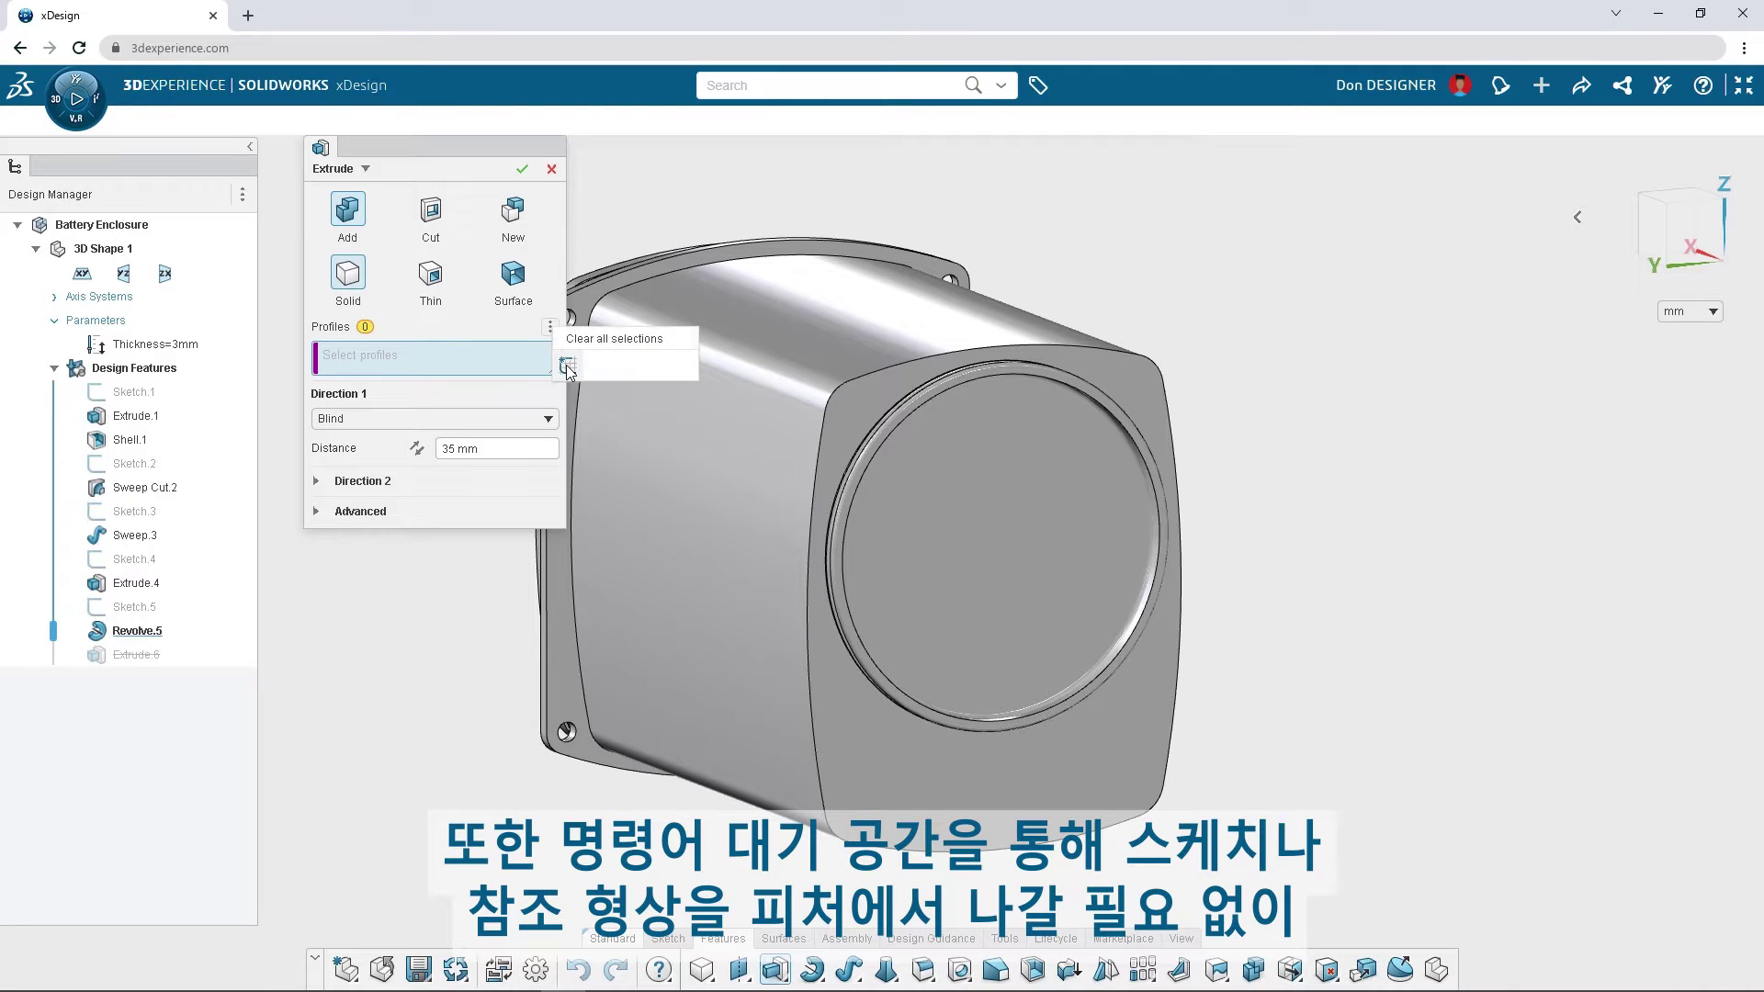
{"action": "left_click", "coordinate": [567, 364]}
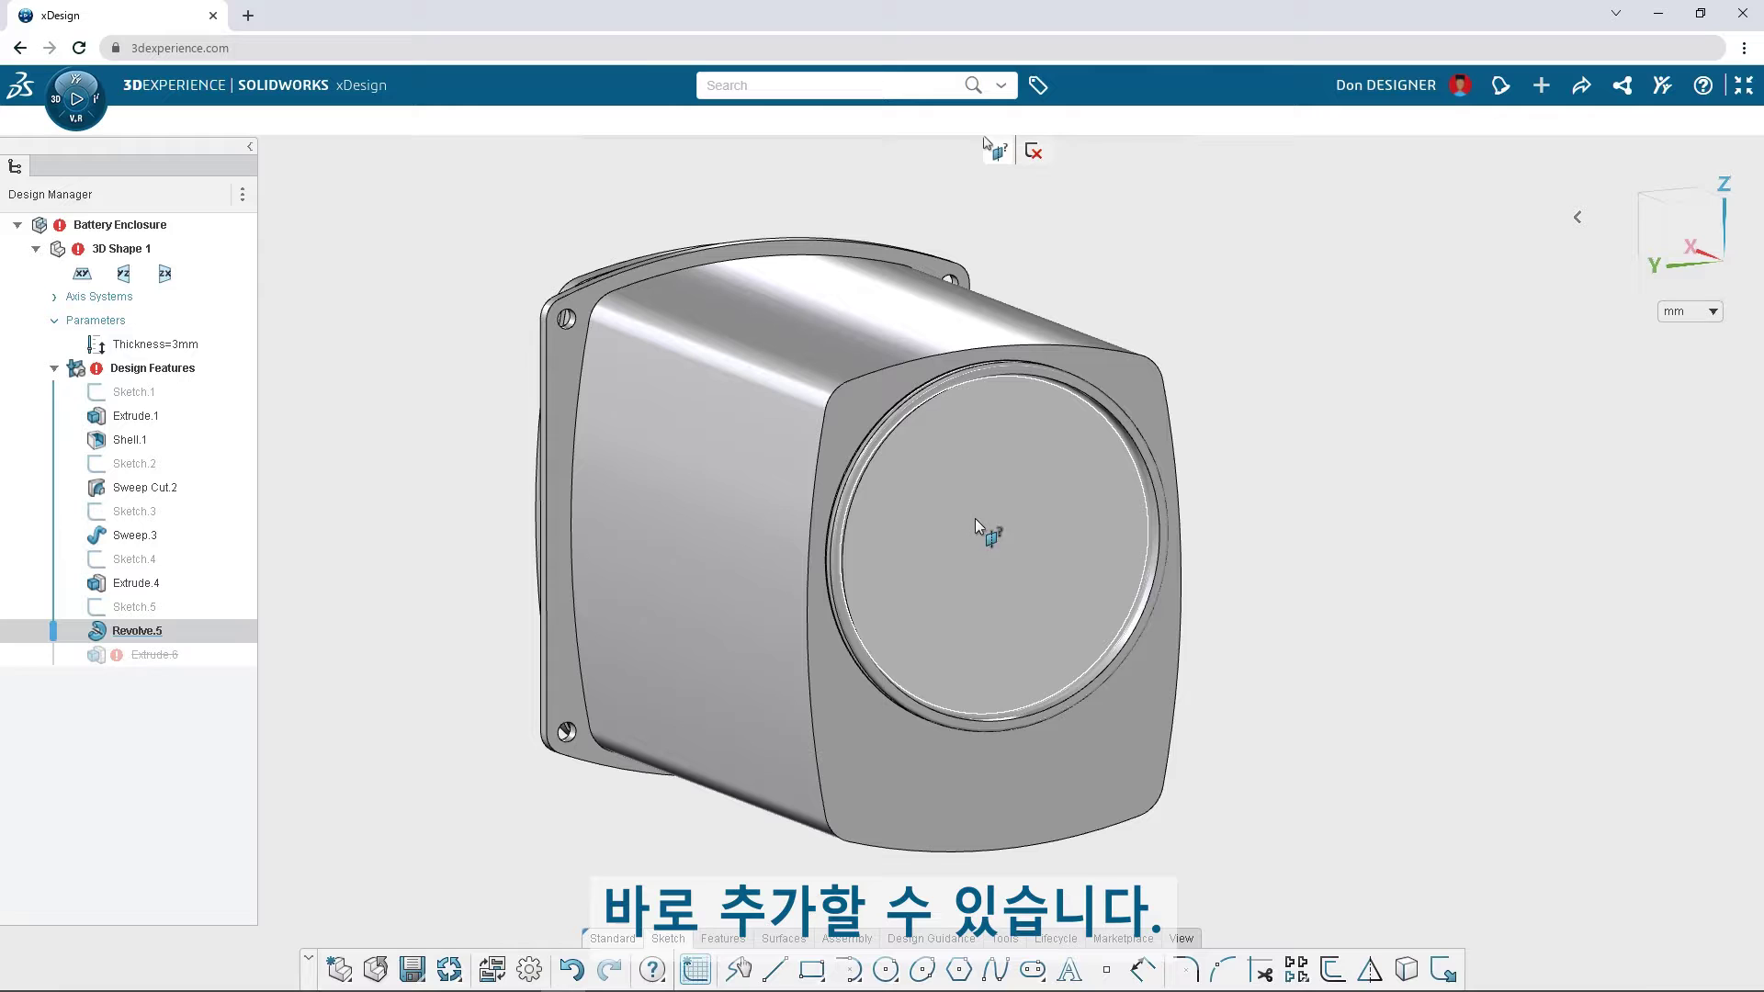
{"action": "left_click", "coordinate": [1002, 534]}
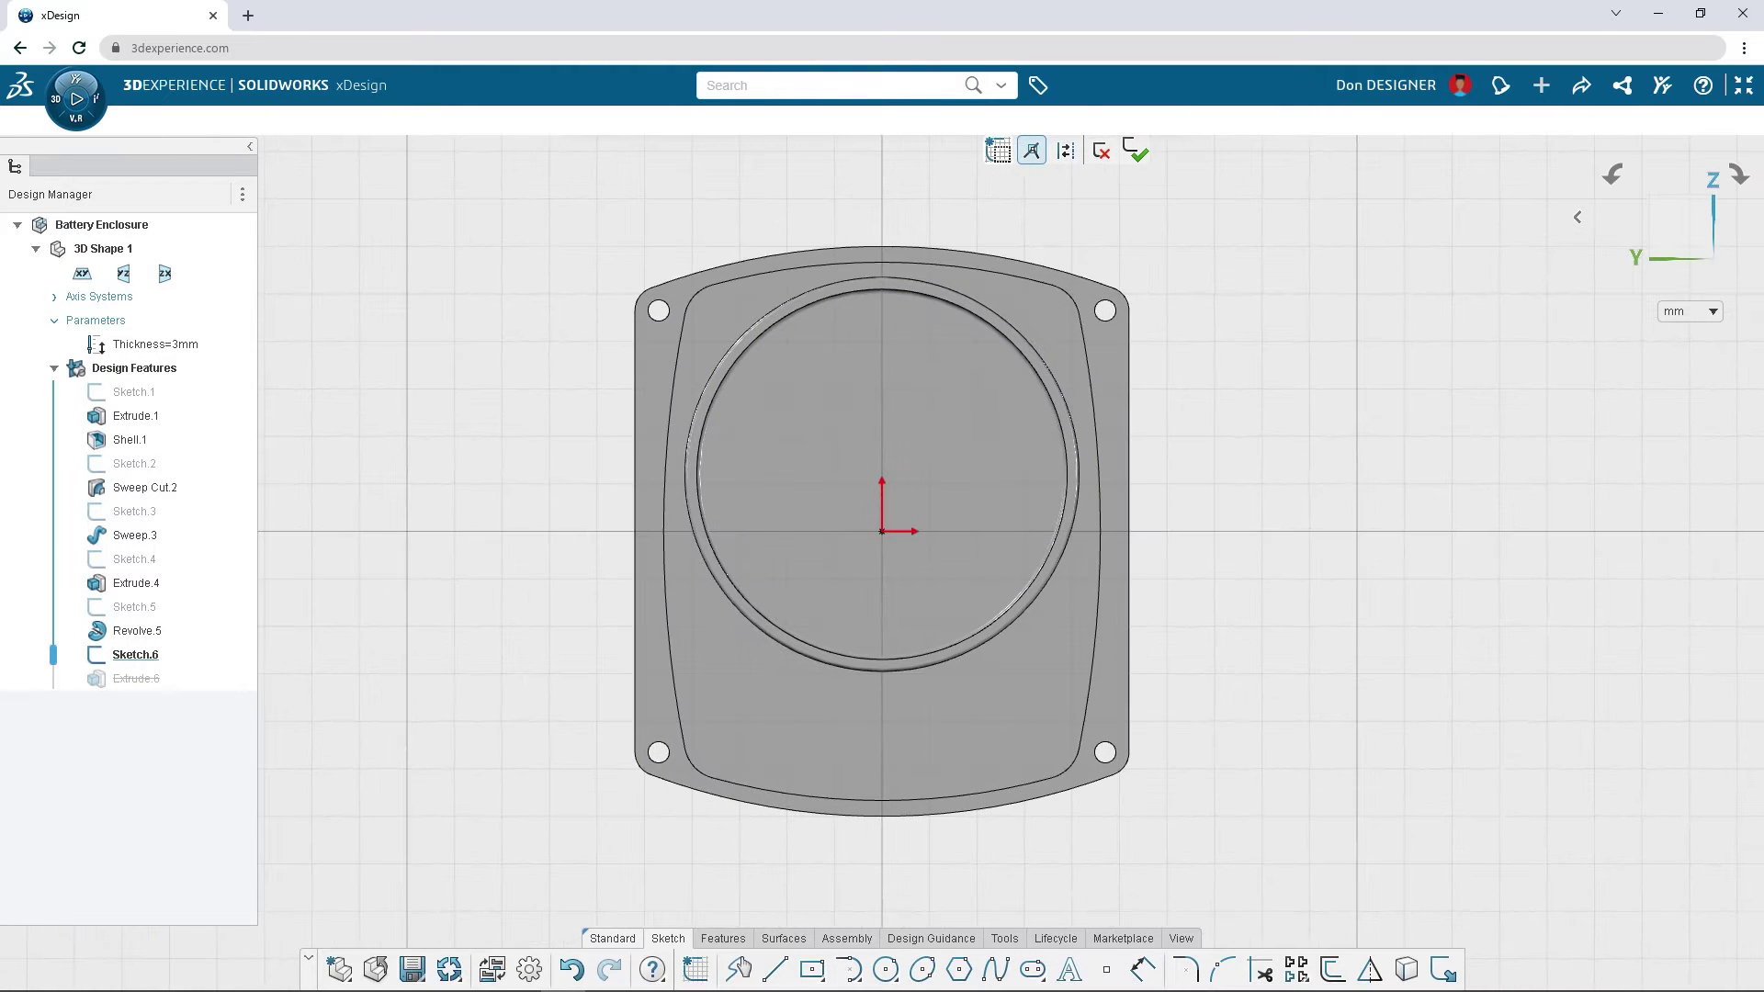
{"action": "left_click_drag", "start_coordinate": [1155, 421], "coordinate": [951, 257]}
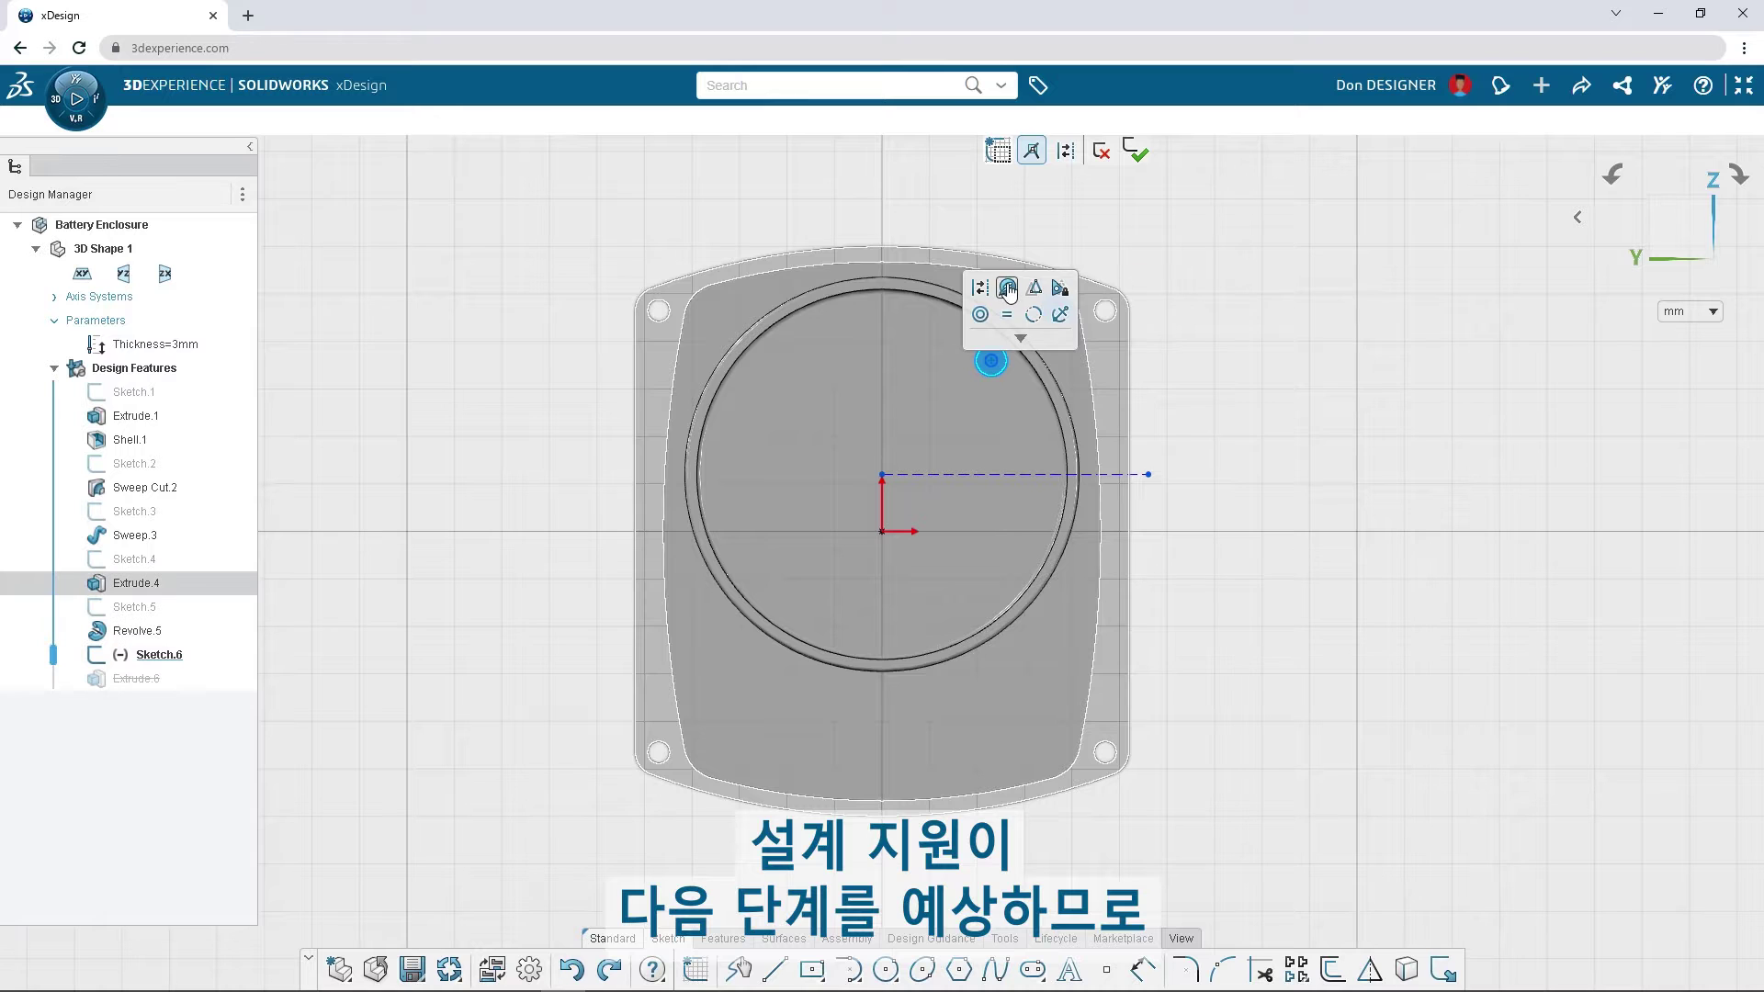
Extrude the eight bosses from suggested points and fillet their edges with suggested similar edges
{"action": "left_click", "coordinate": [1130, 284]}
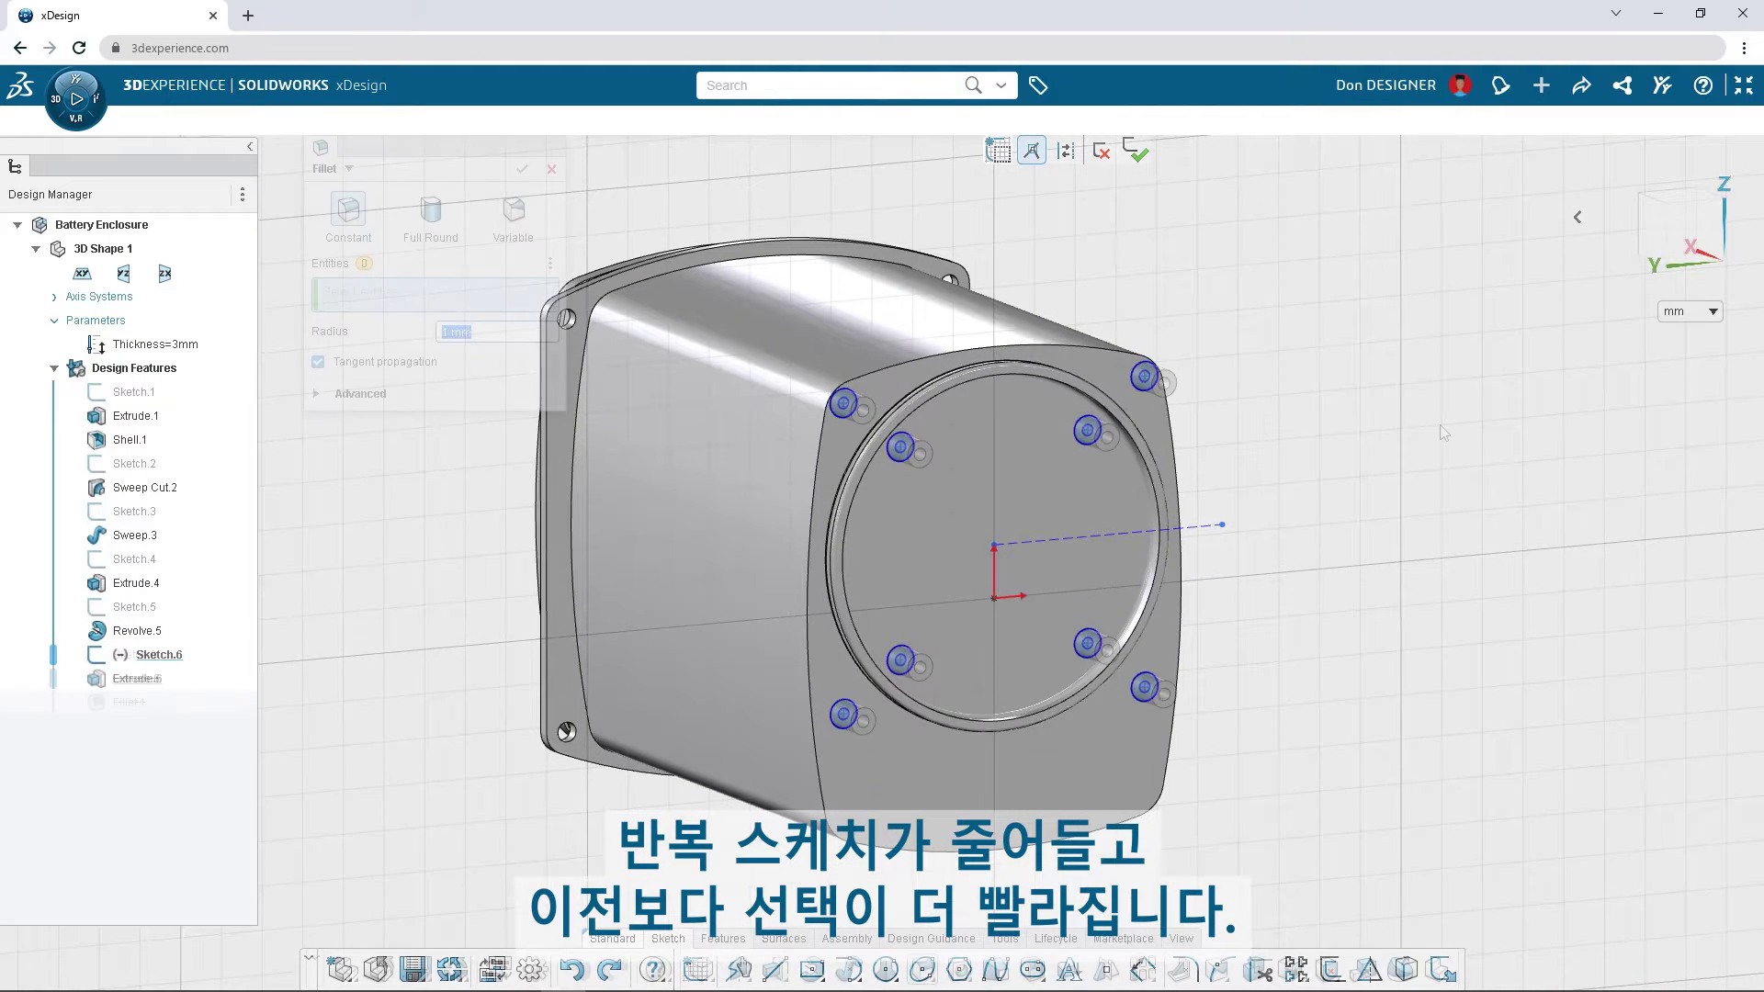
{"action": "left_click", "coordinate": [1152, 381]}
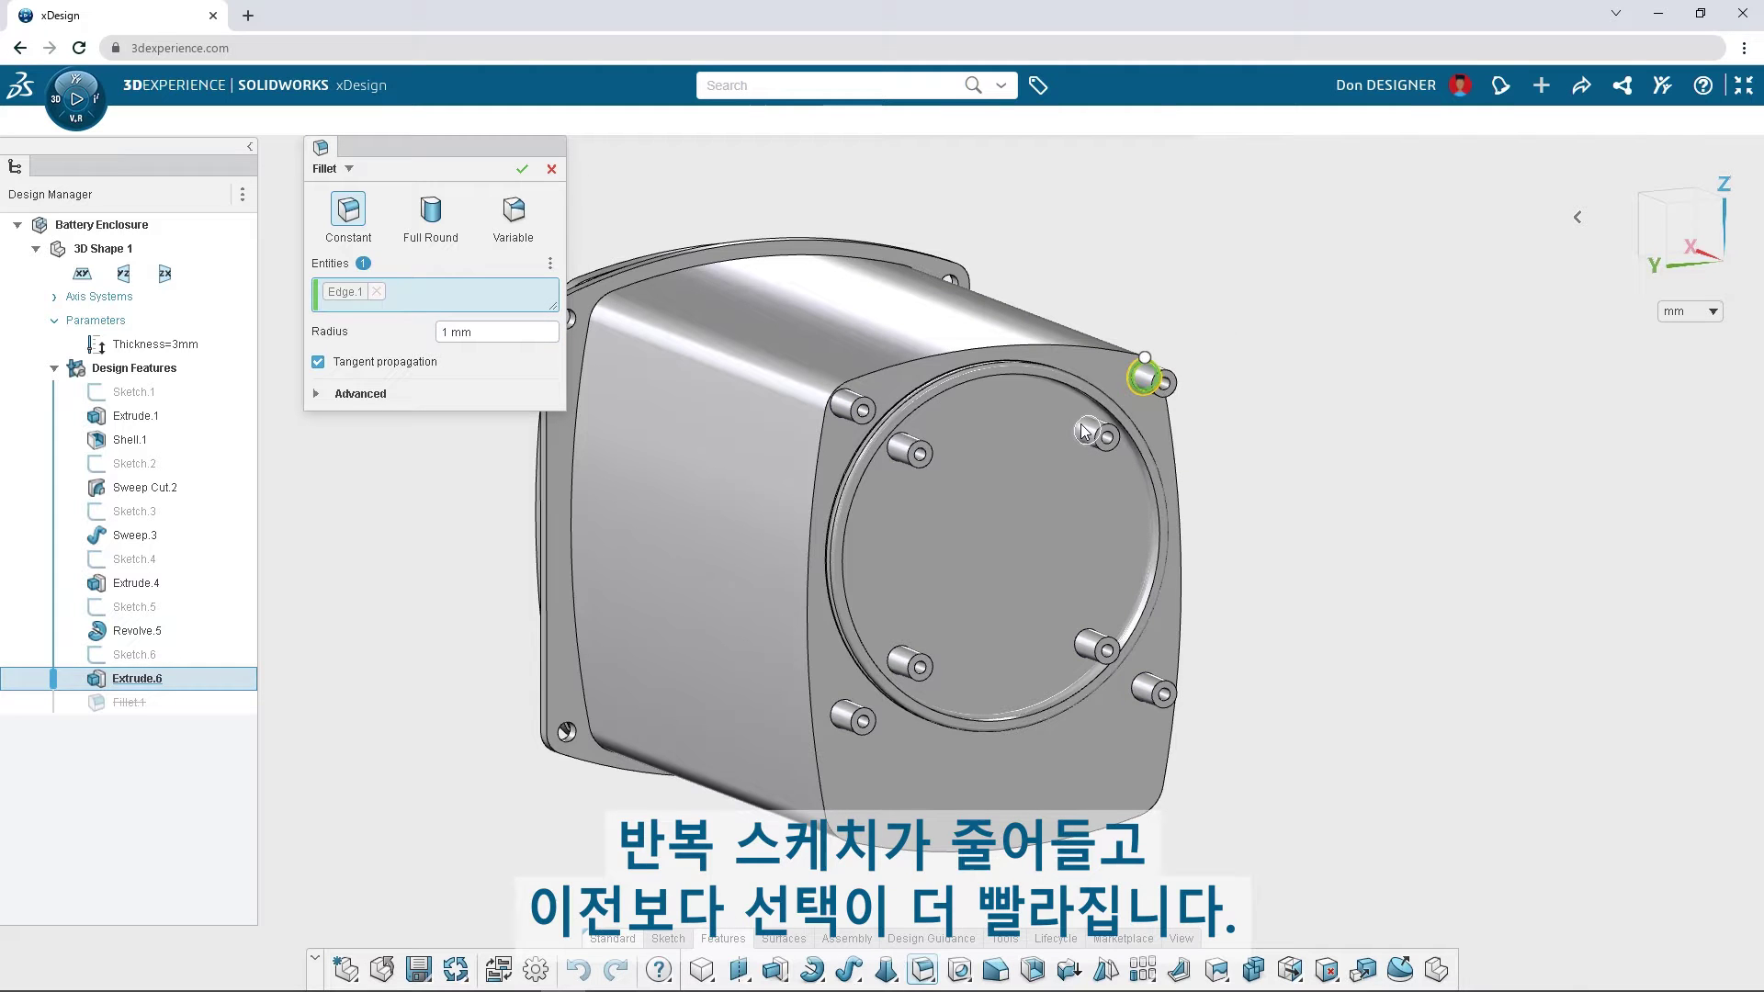
{"action": "left_click", "coordinate": [1103, 422]}
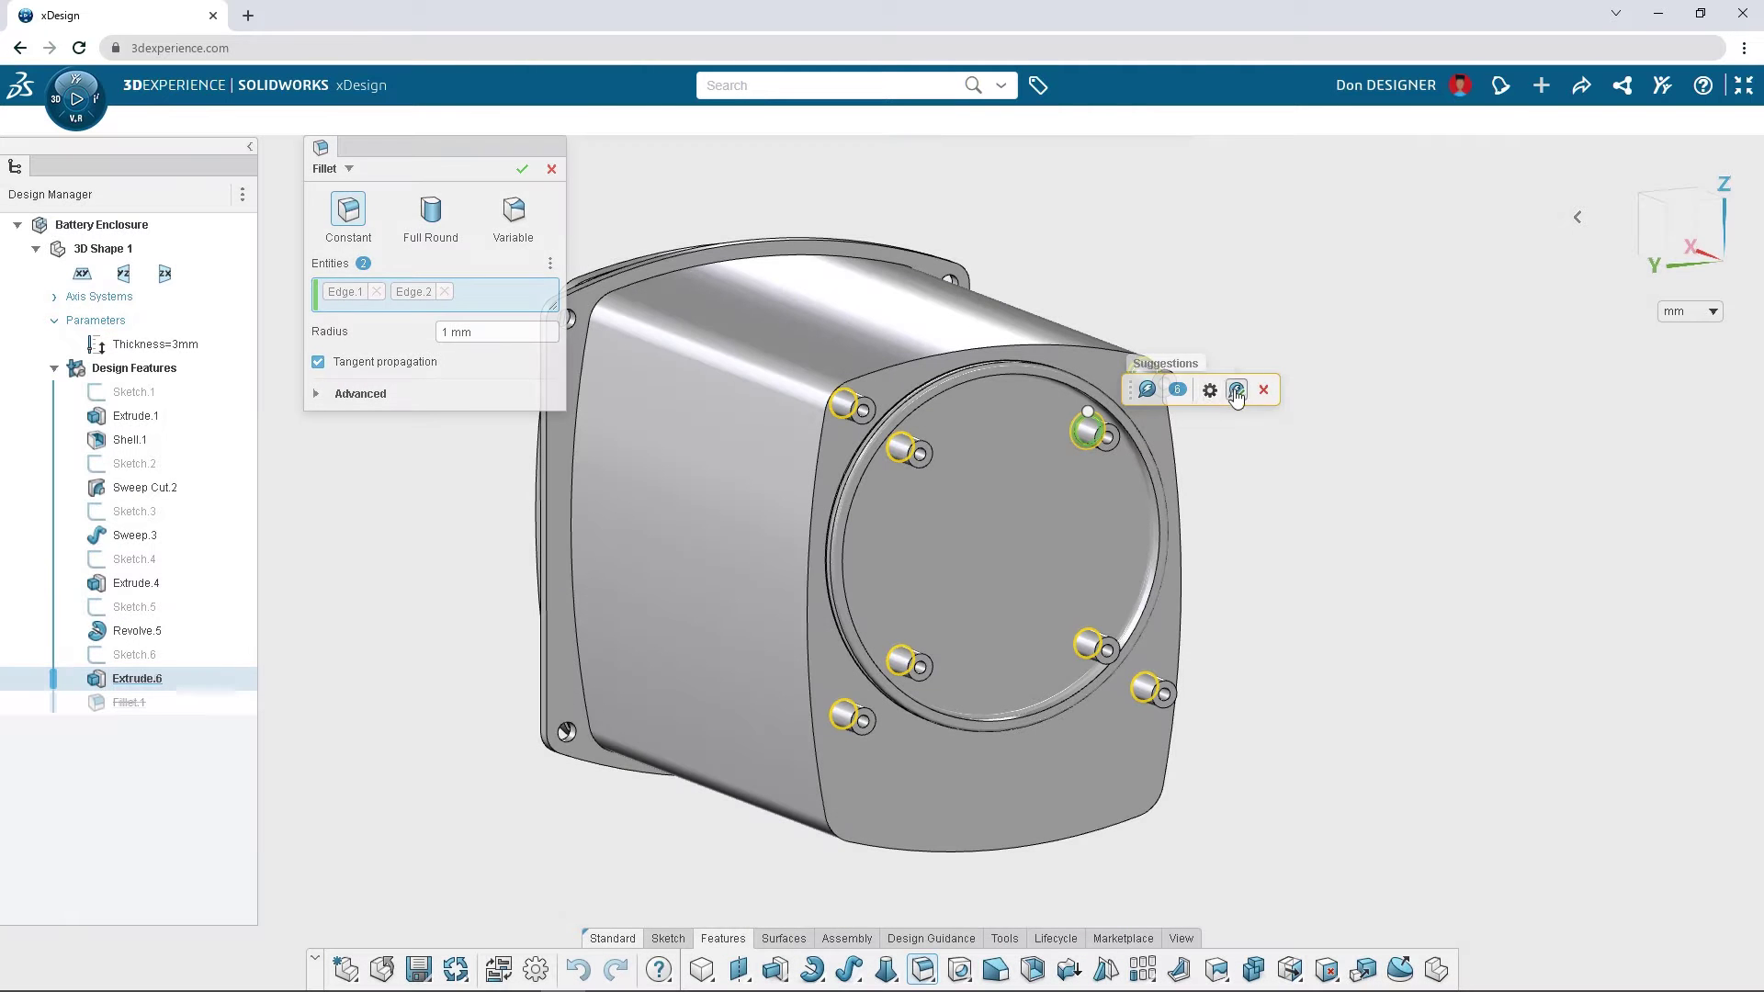
{"action": "left_click", "coordinate": [1236, 393]}
{"action": "scroll", "coordinate": [1393, 561], "scroll_direction": "down", "scroll_amount": 5}
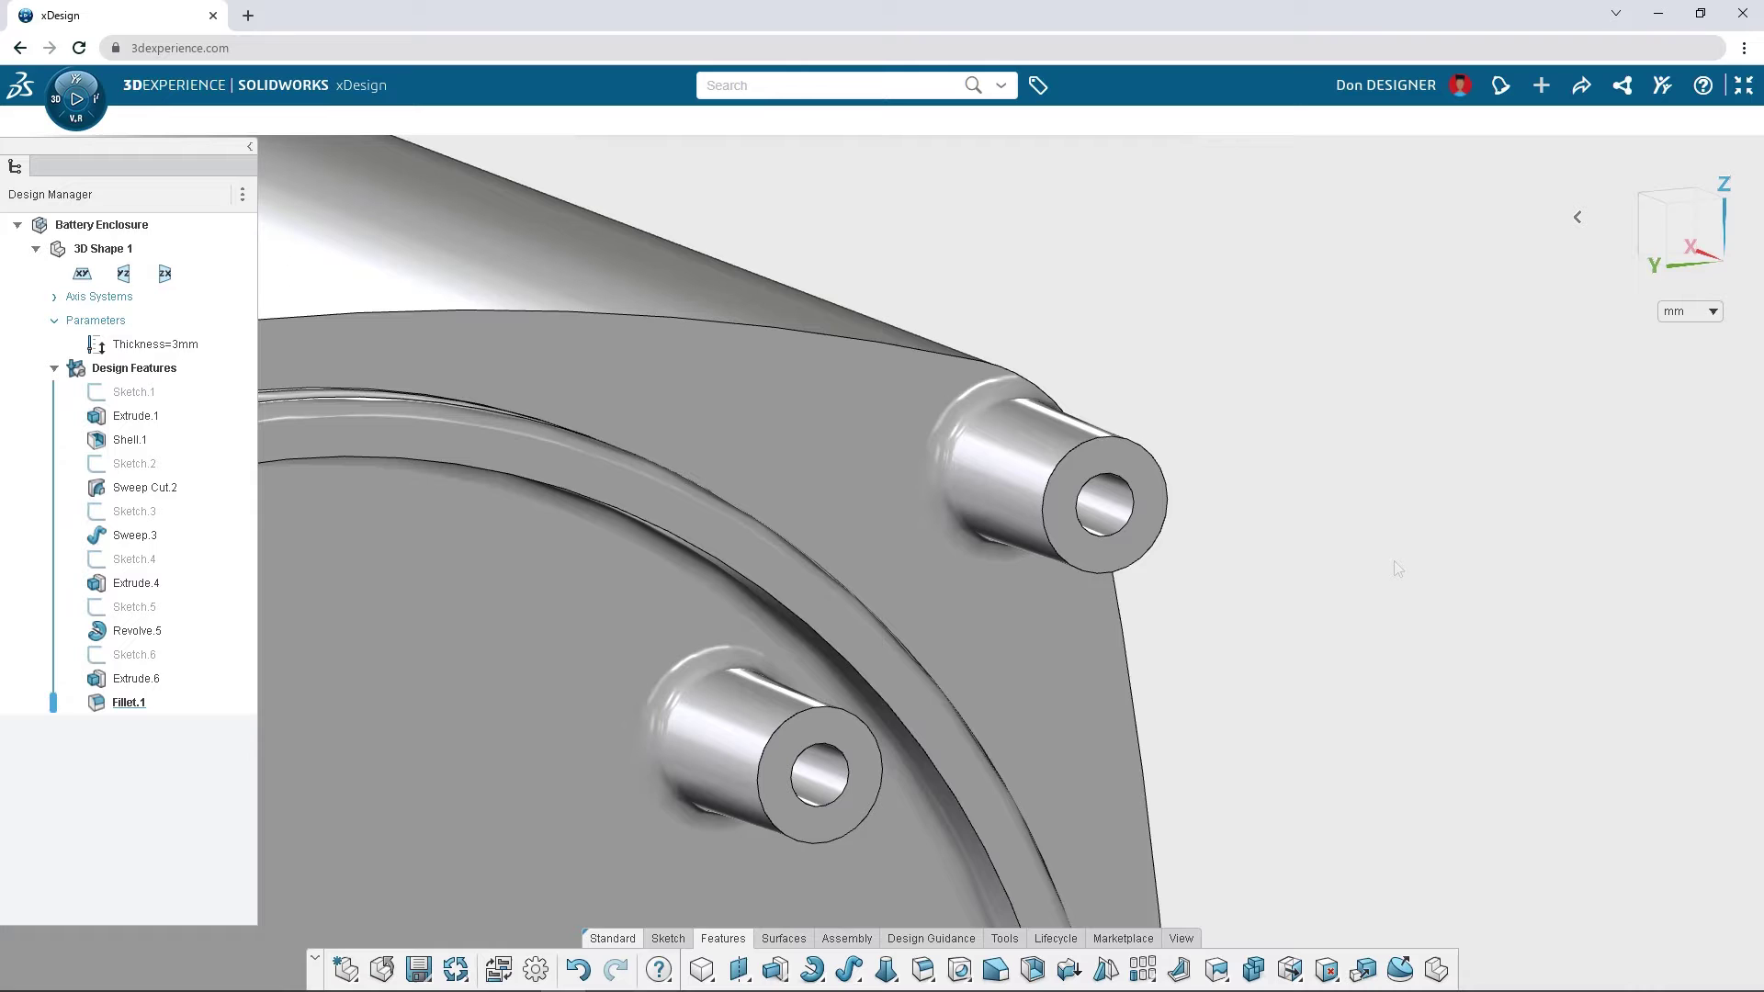
Extend a boss from its end face and apply a variable base fillet of about 4.74 mm
{"action": "left_click", "coordinate": [1151, 499]}
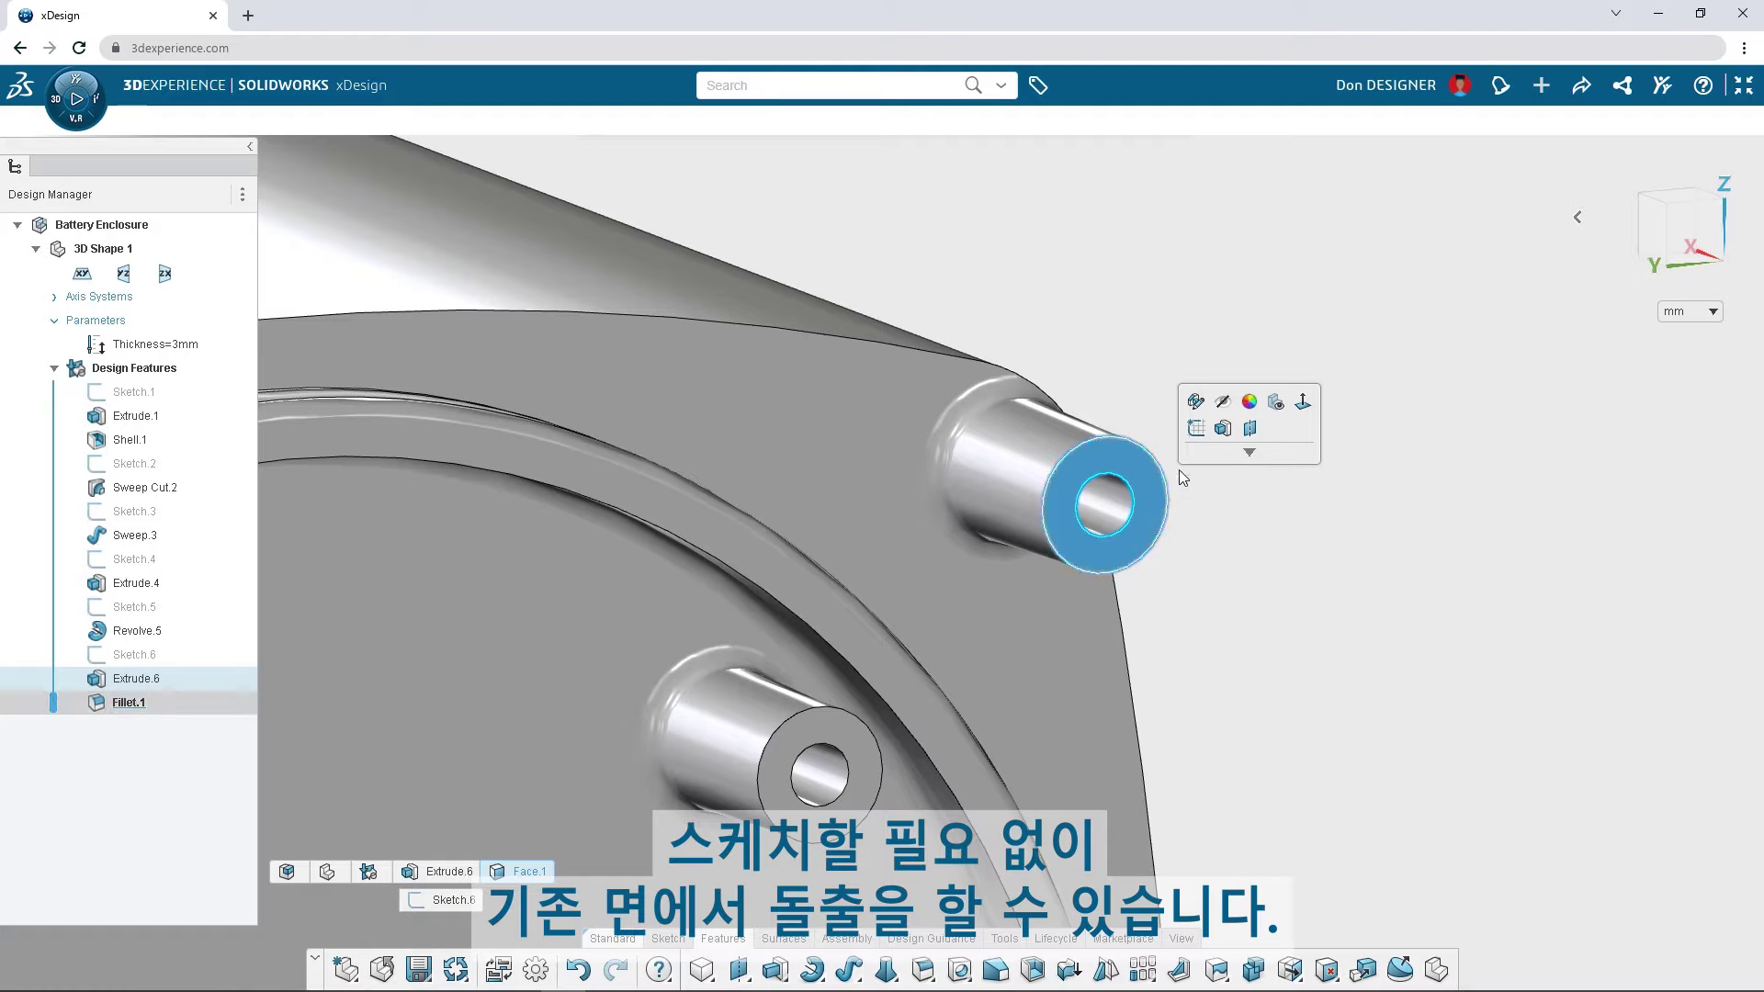
{"action": "left_click", "coordinate": [1222, 437]}
{"action": "key", "text": "Return"}
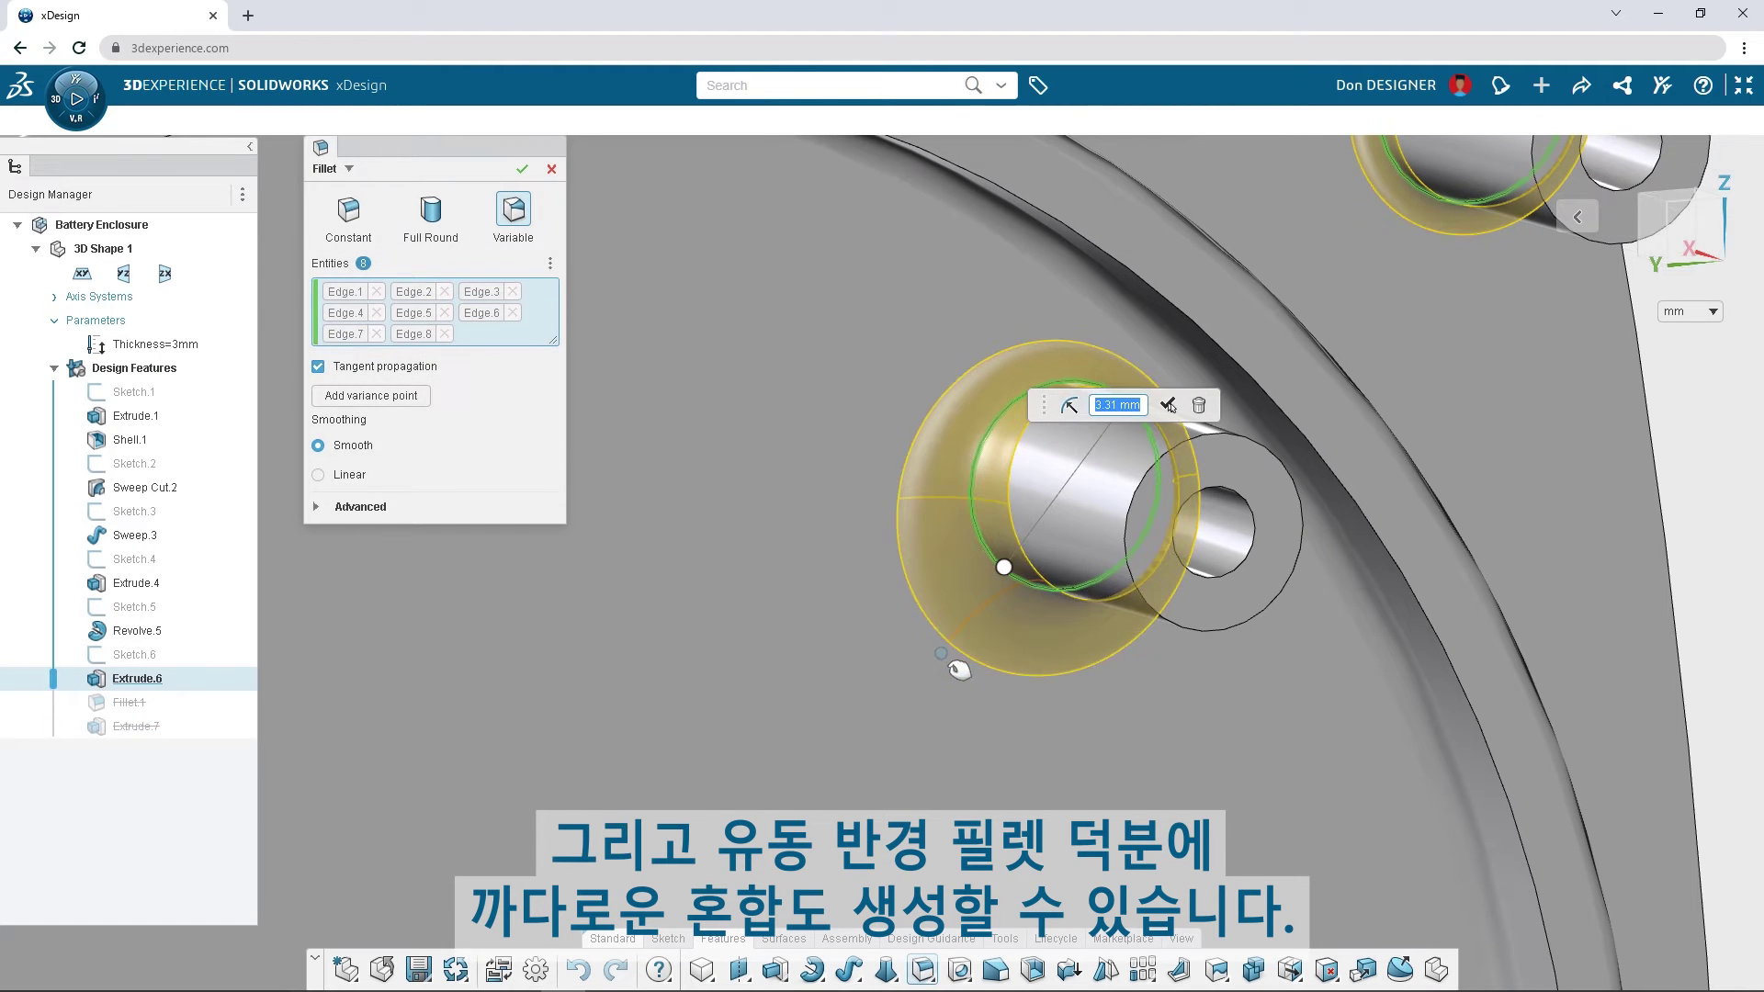
{"action": "left_click_drag", "start_coordinate": [959, 671], "coordinate": [897, 749]}
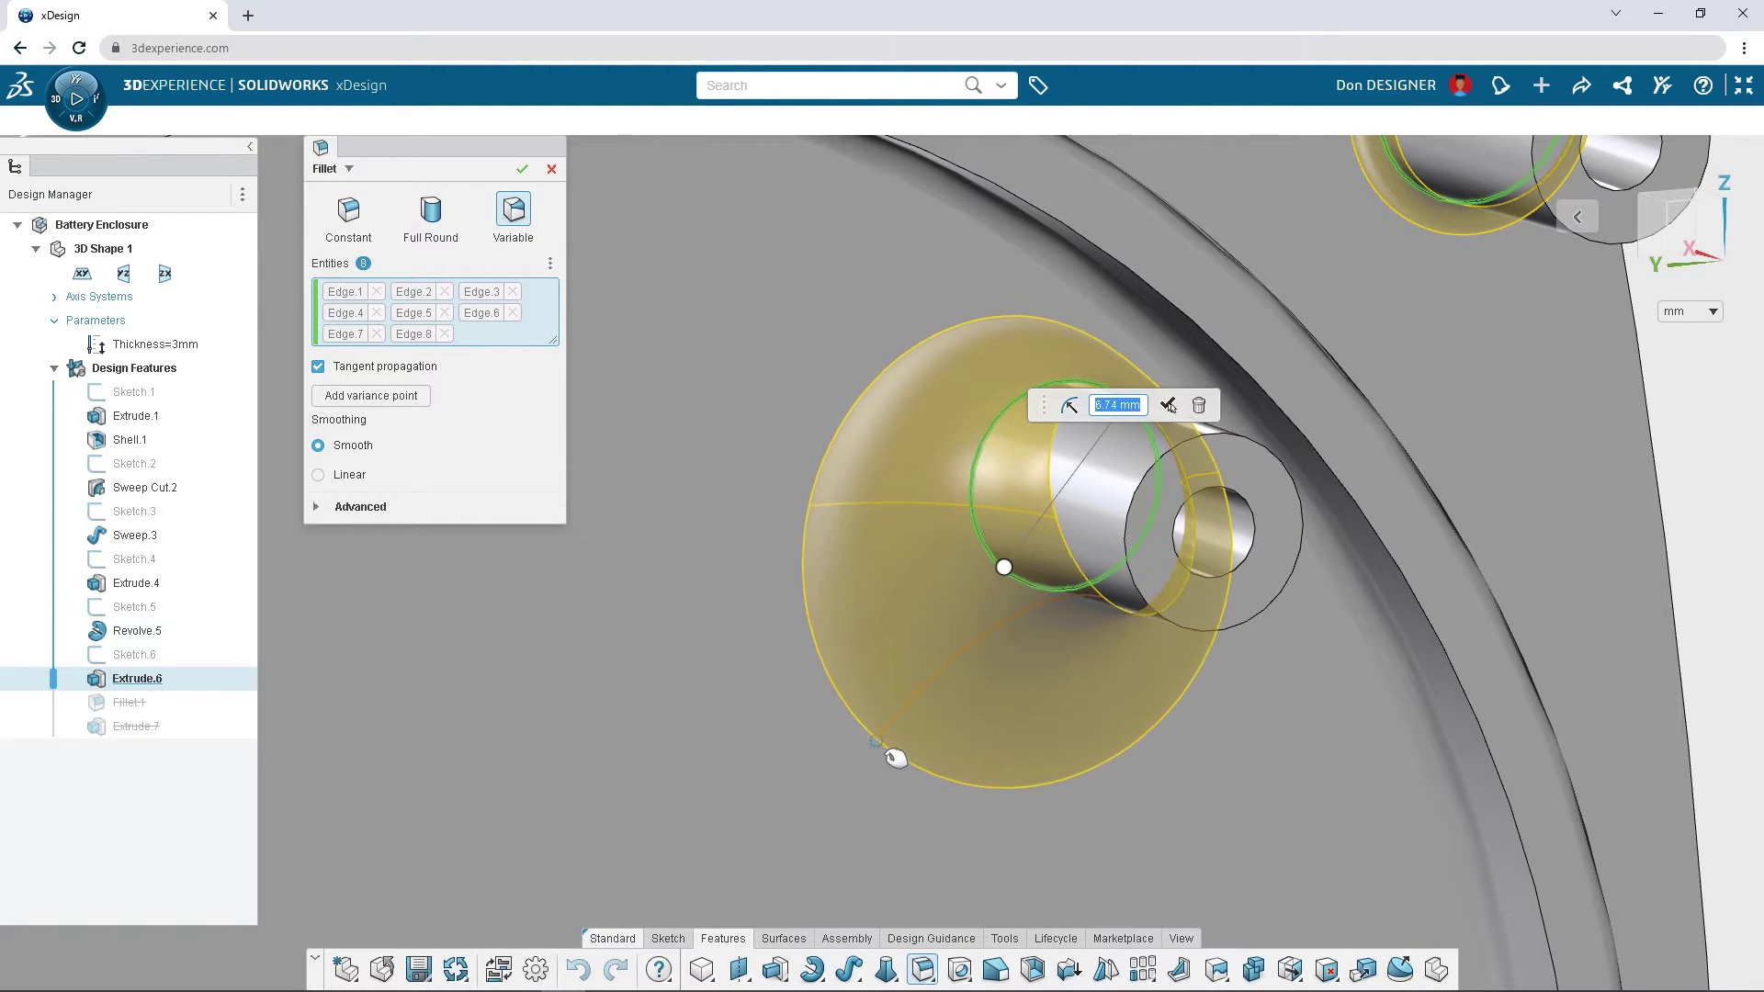
{"action": "key", "text": "Return"}
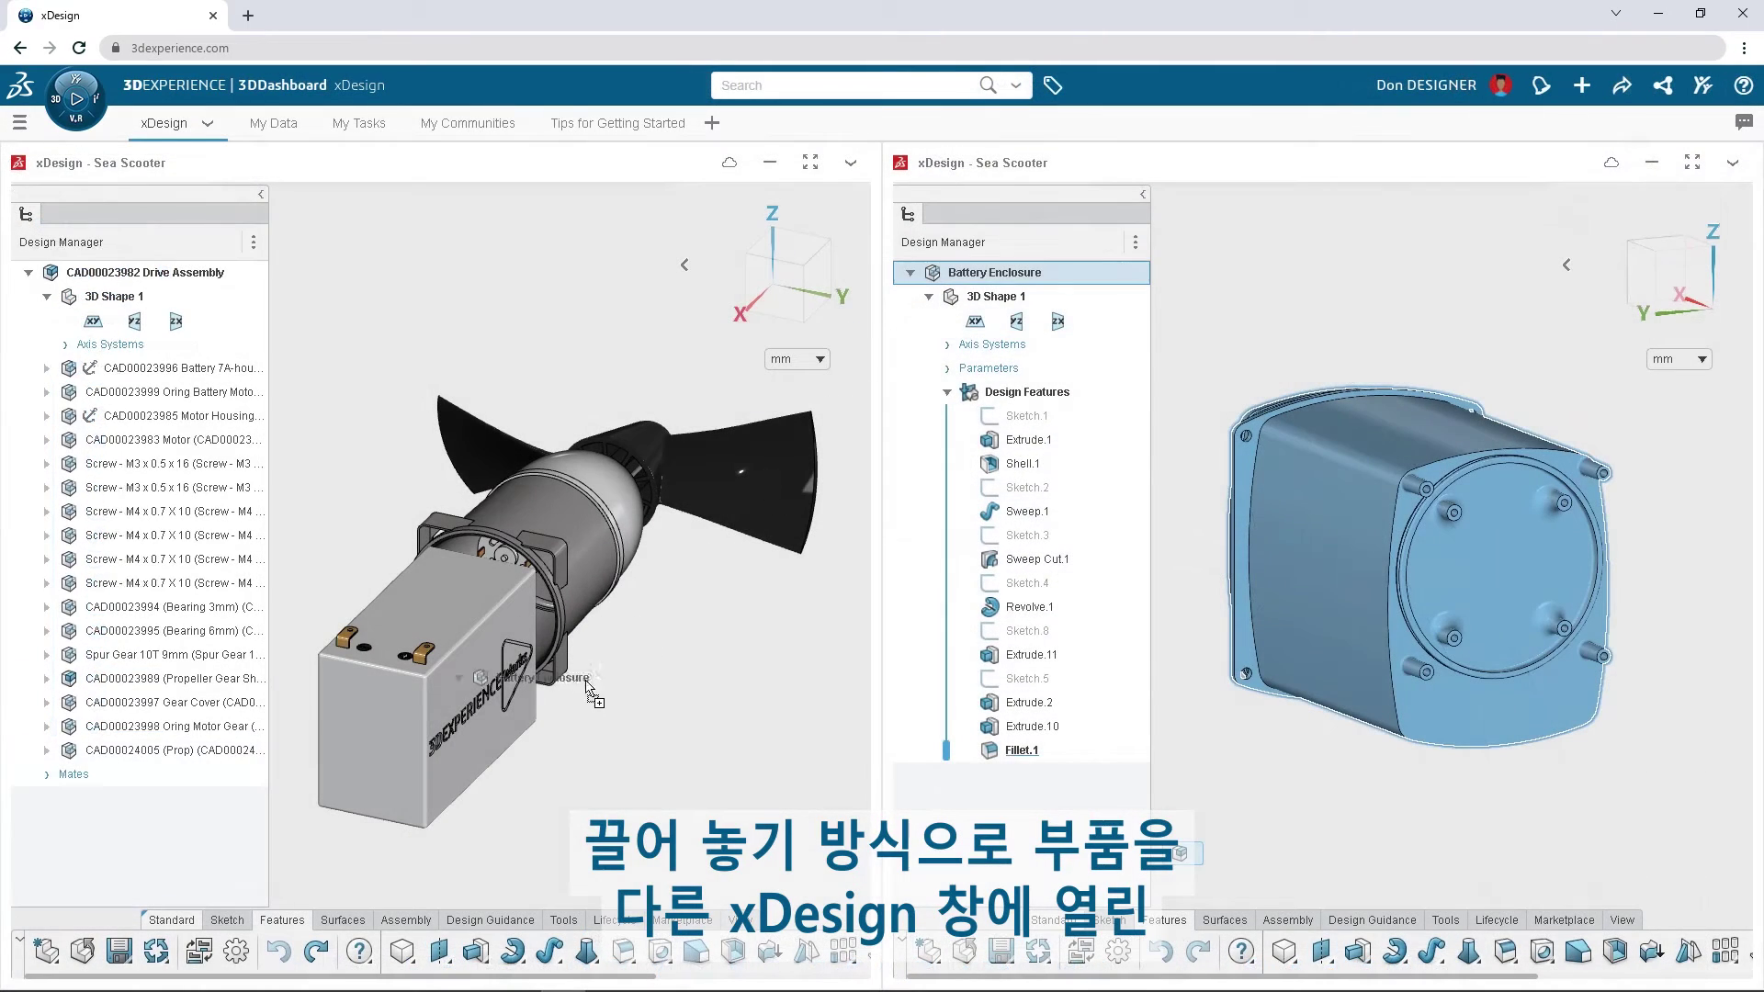
Drag the Battery Enclosure into the Drive Assembly window and insert it as a component
{"action": "left_click_drag", "start_coordinate": [547, 705], "coordinate": [548, 710]}
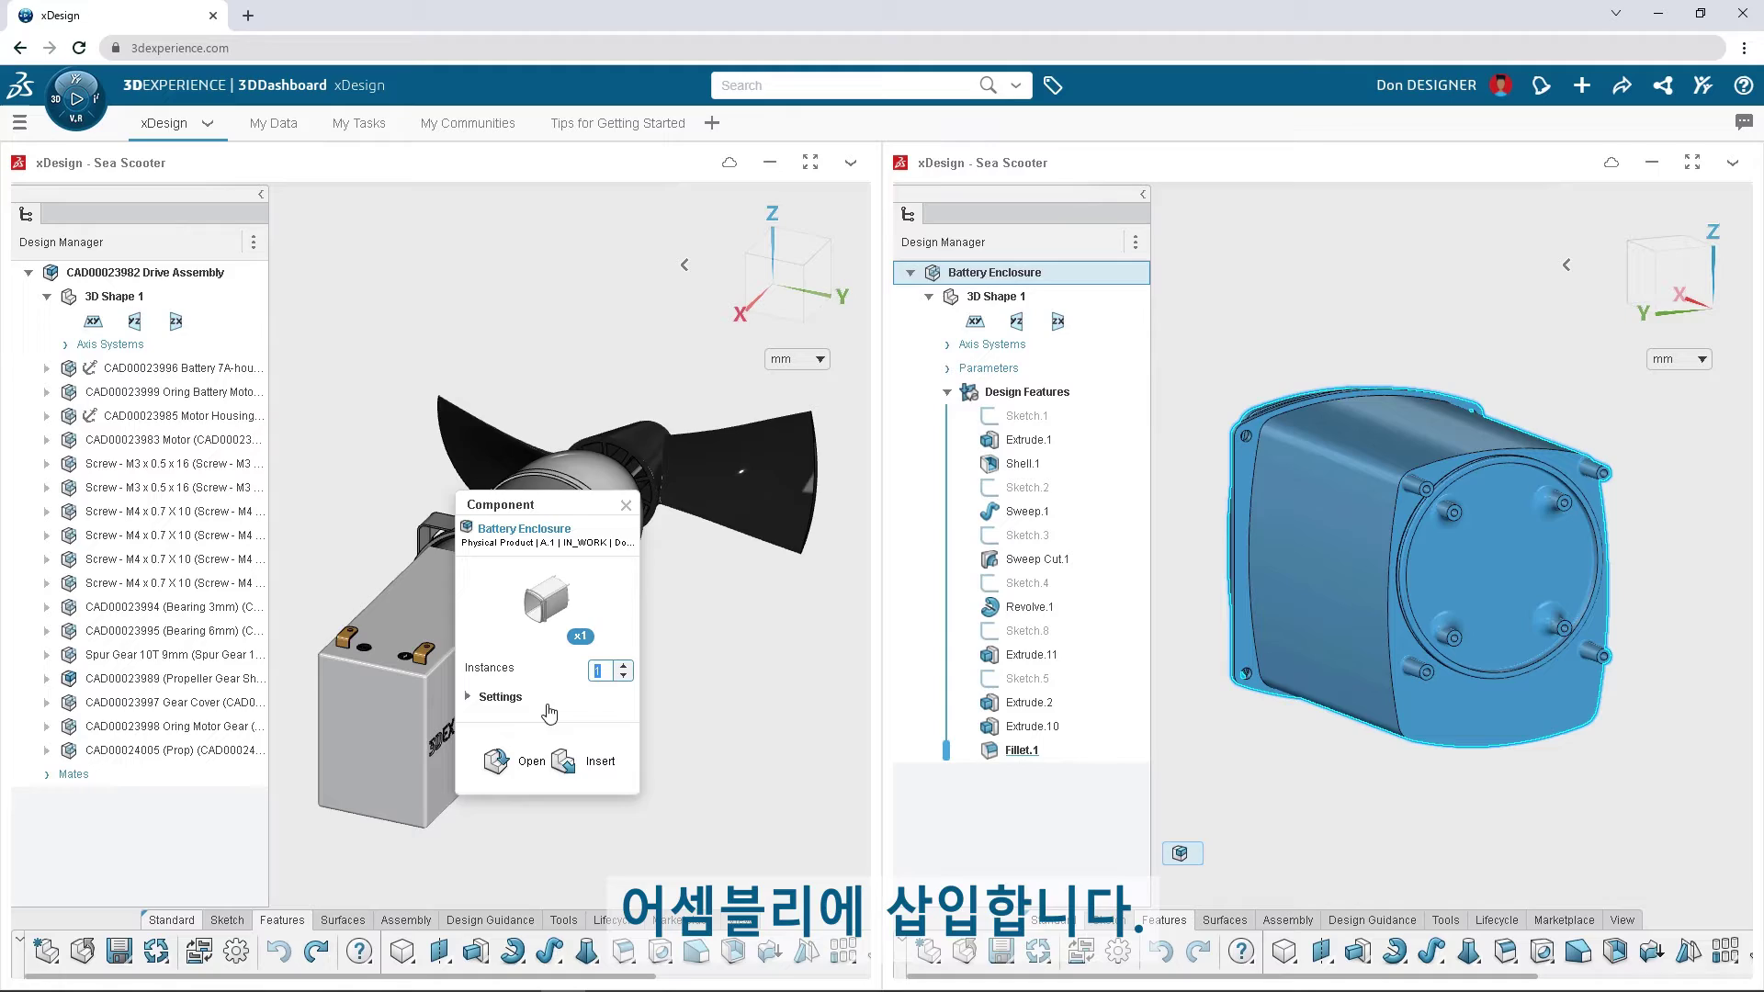
{"action": "left_click", "coordinate": [563, 767]}
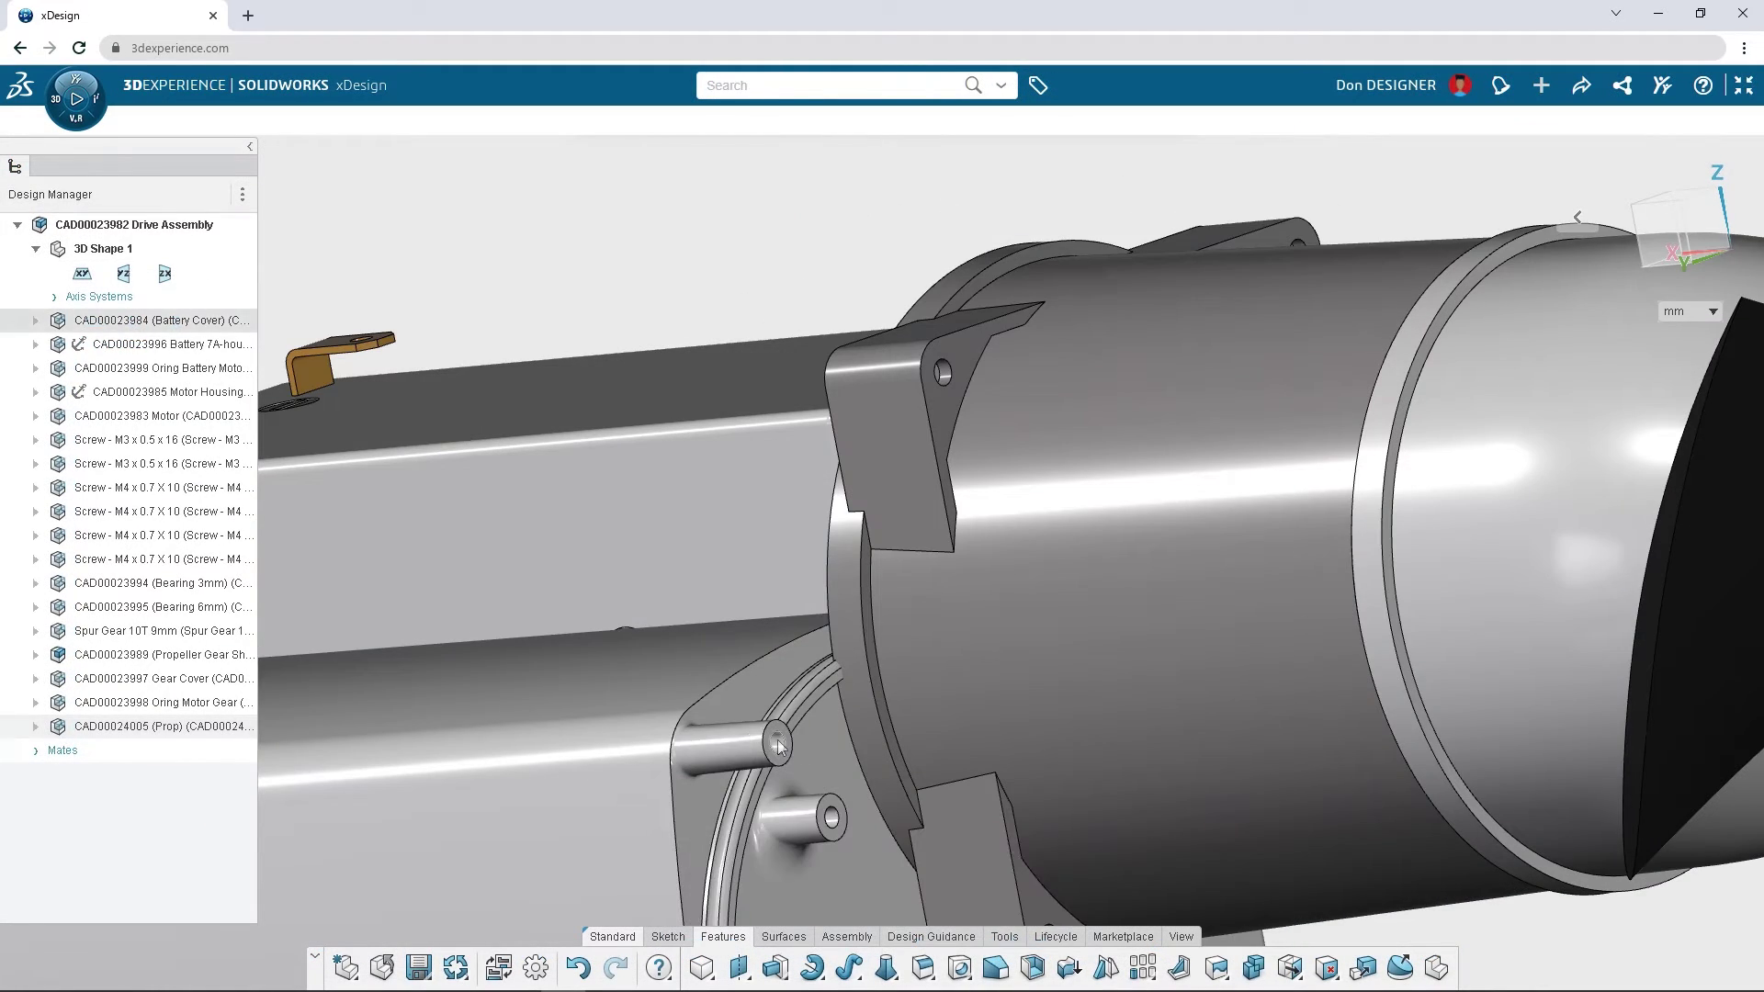
Mate the bracket hole concentric with the enclosure's pin
{"action": "left_click", "coordinate": [778, 745]}
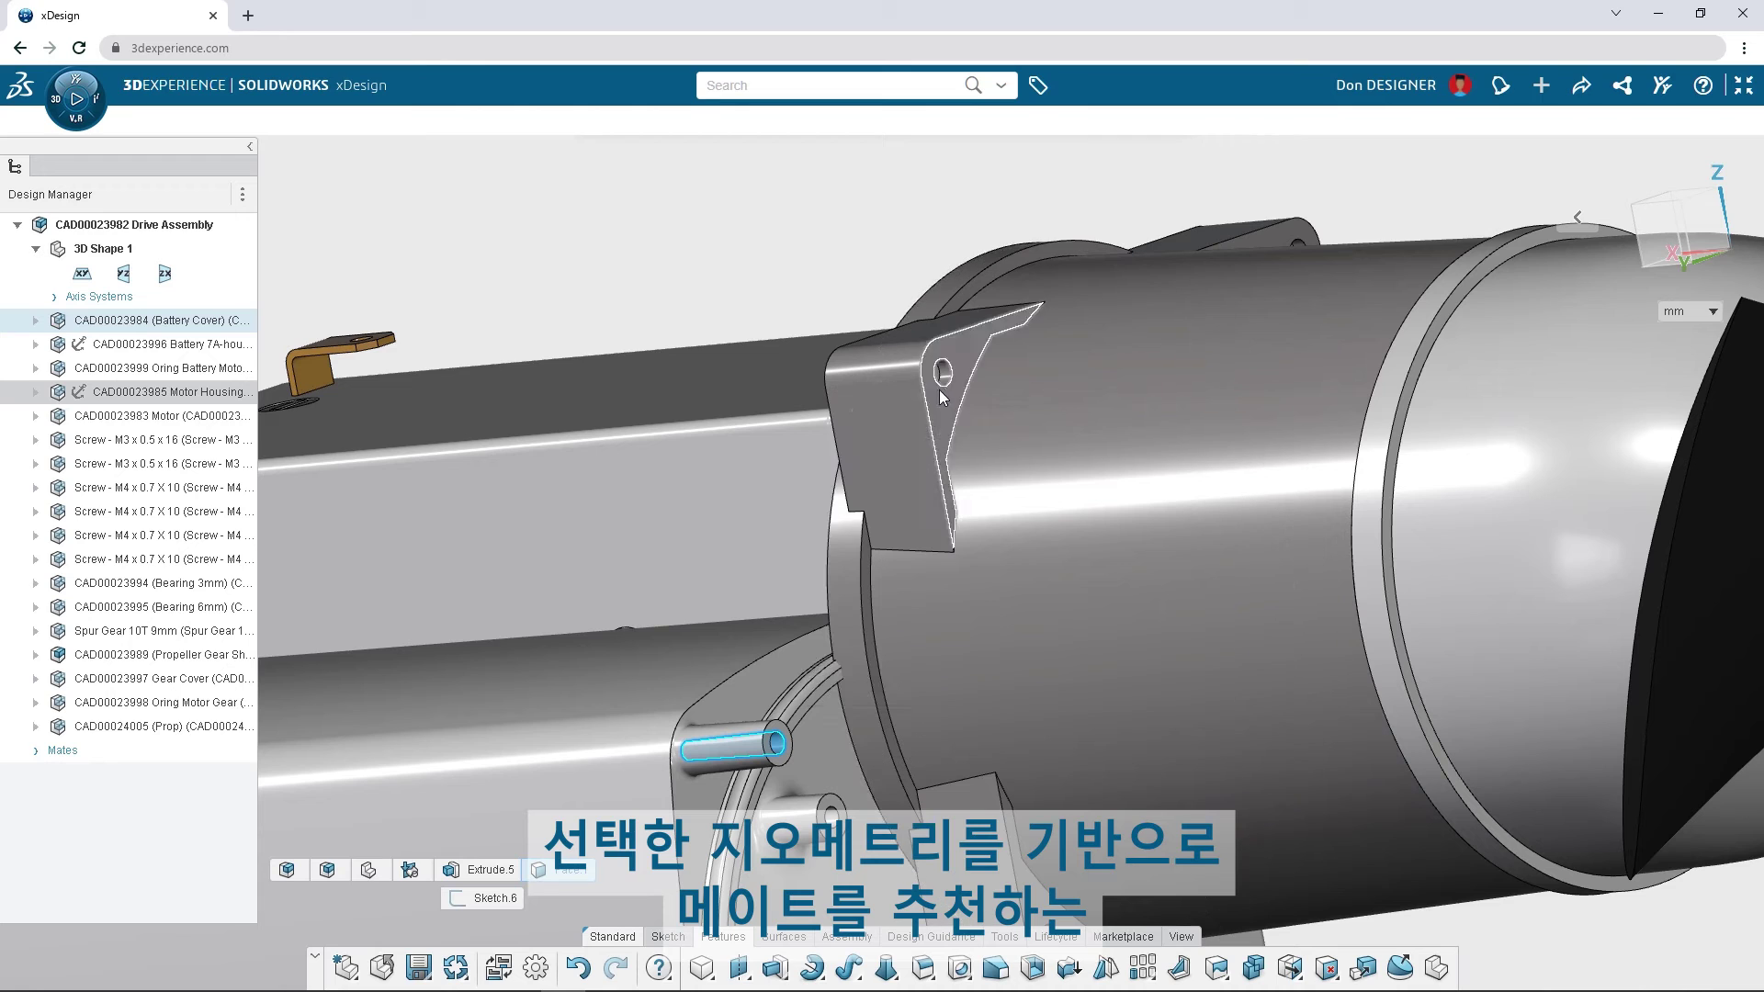
{"action": "left_click", "coordinate": [945, 371], "text": "ctrl"}
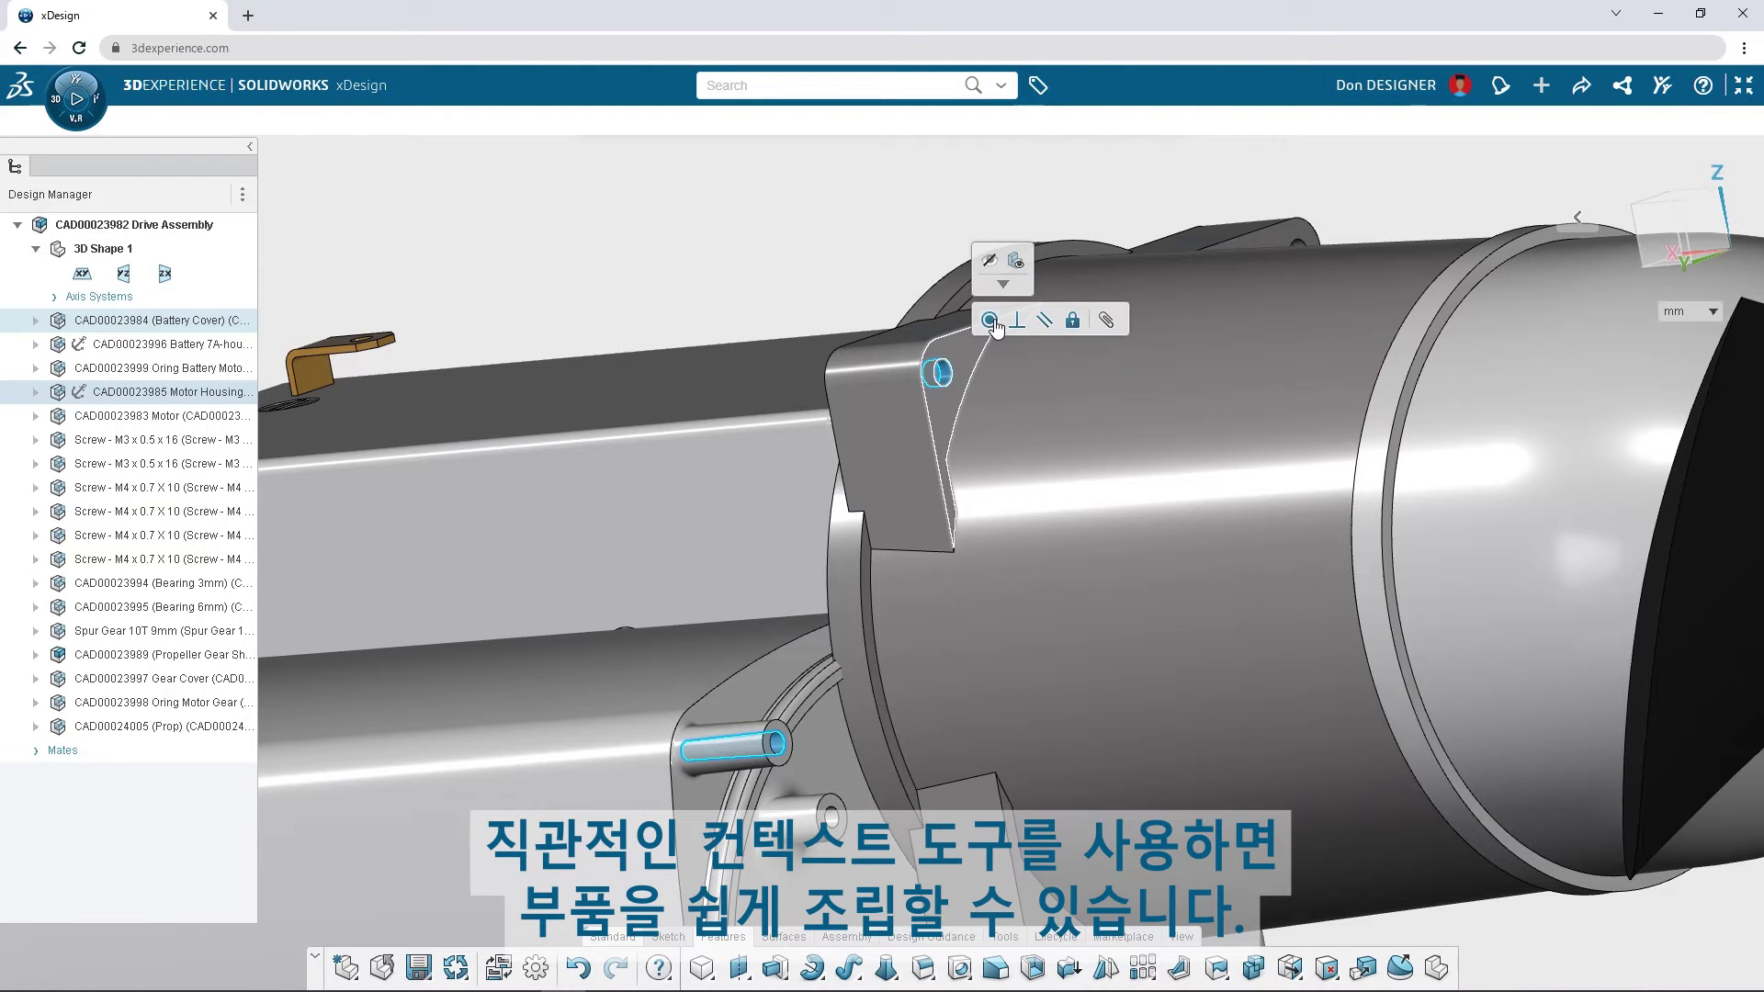
{"action": "left_click", "coordinate": [991, 322]}
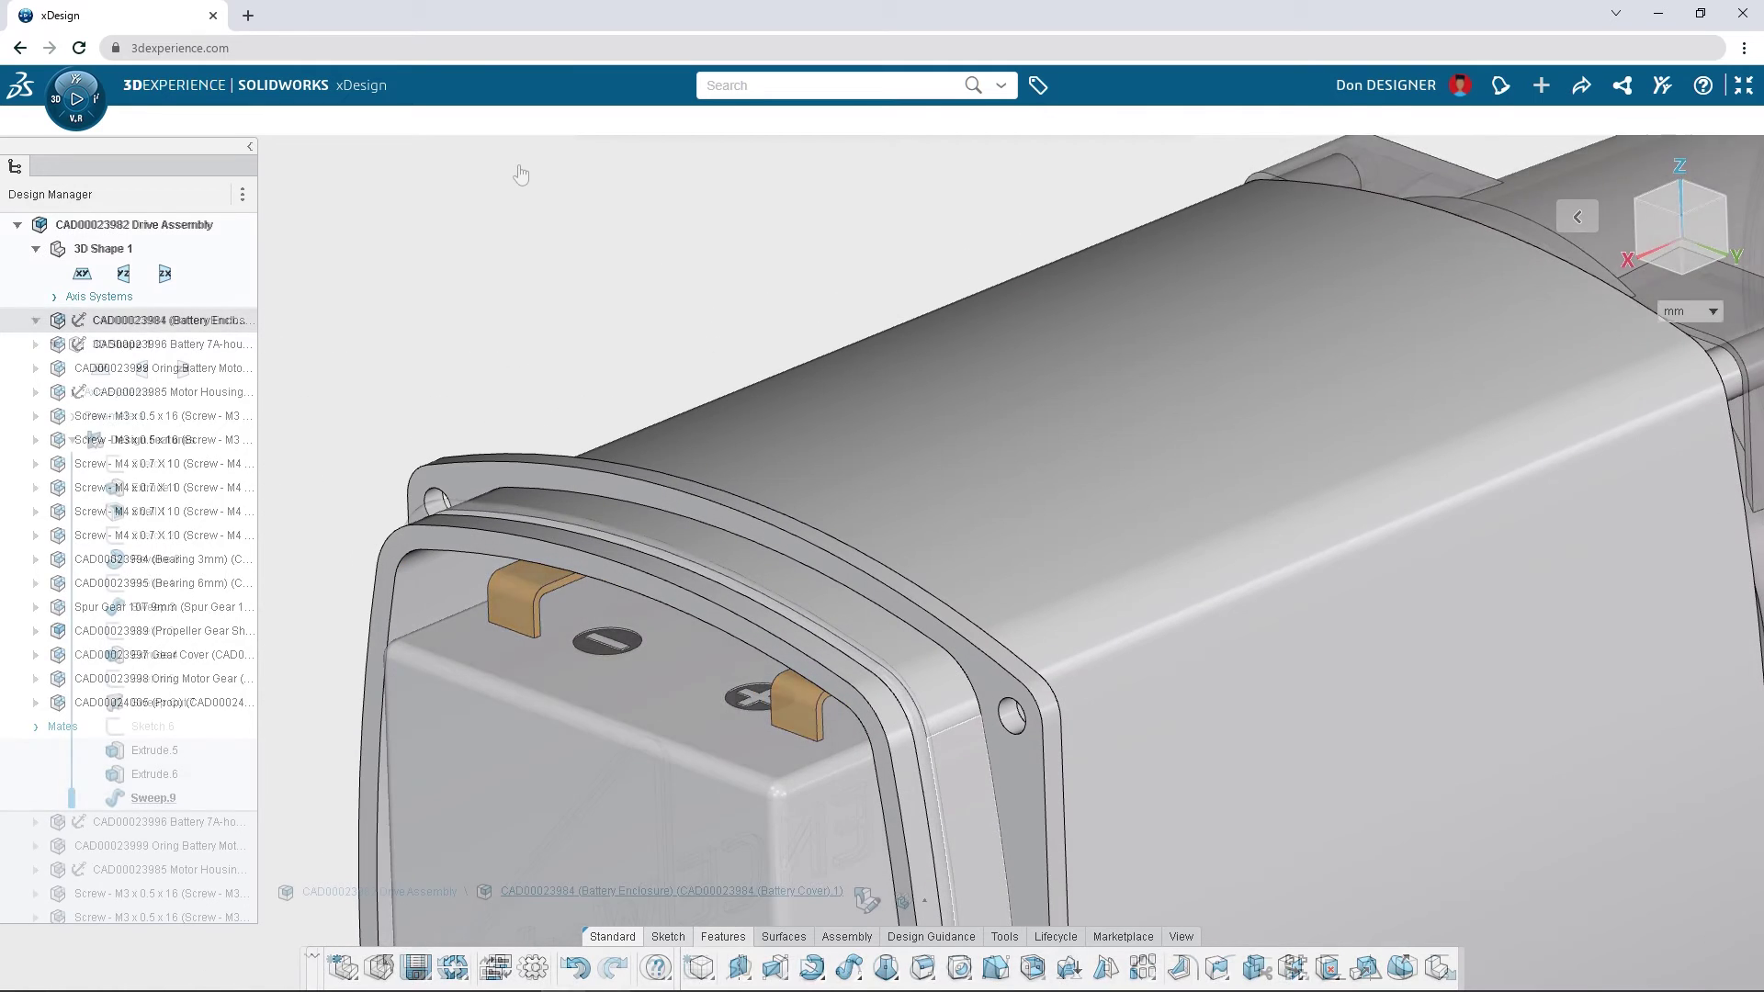
Make Sweep.9, the swept seal ring, into a new component named Gasket
{"action": "left_click", "coordinate": [138, 796]}
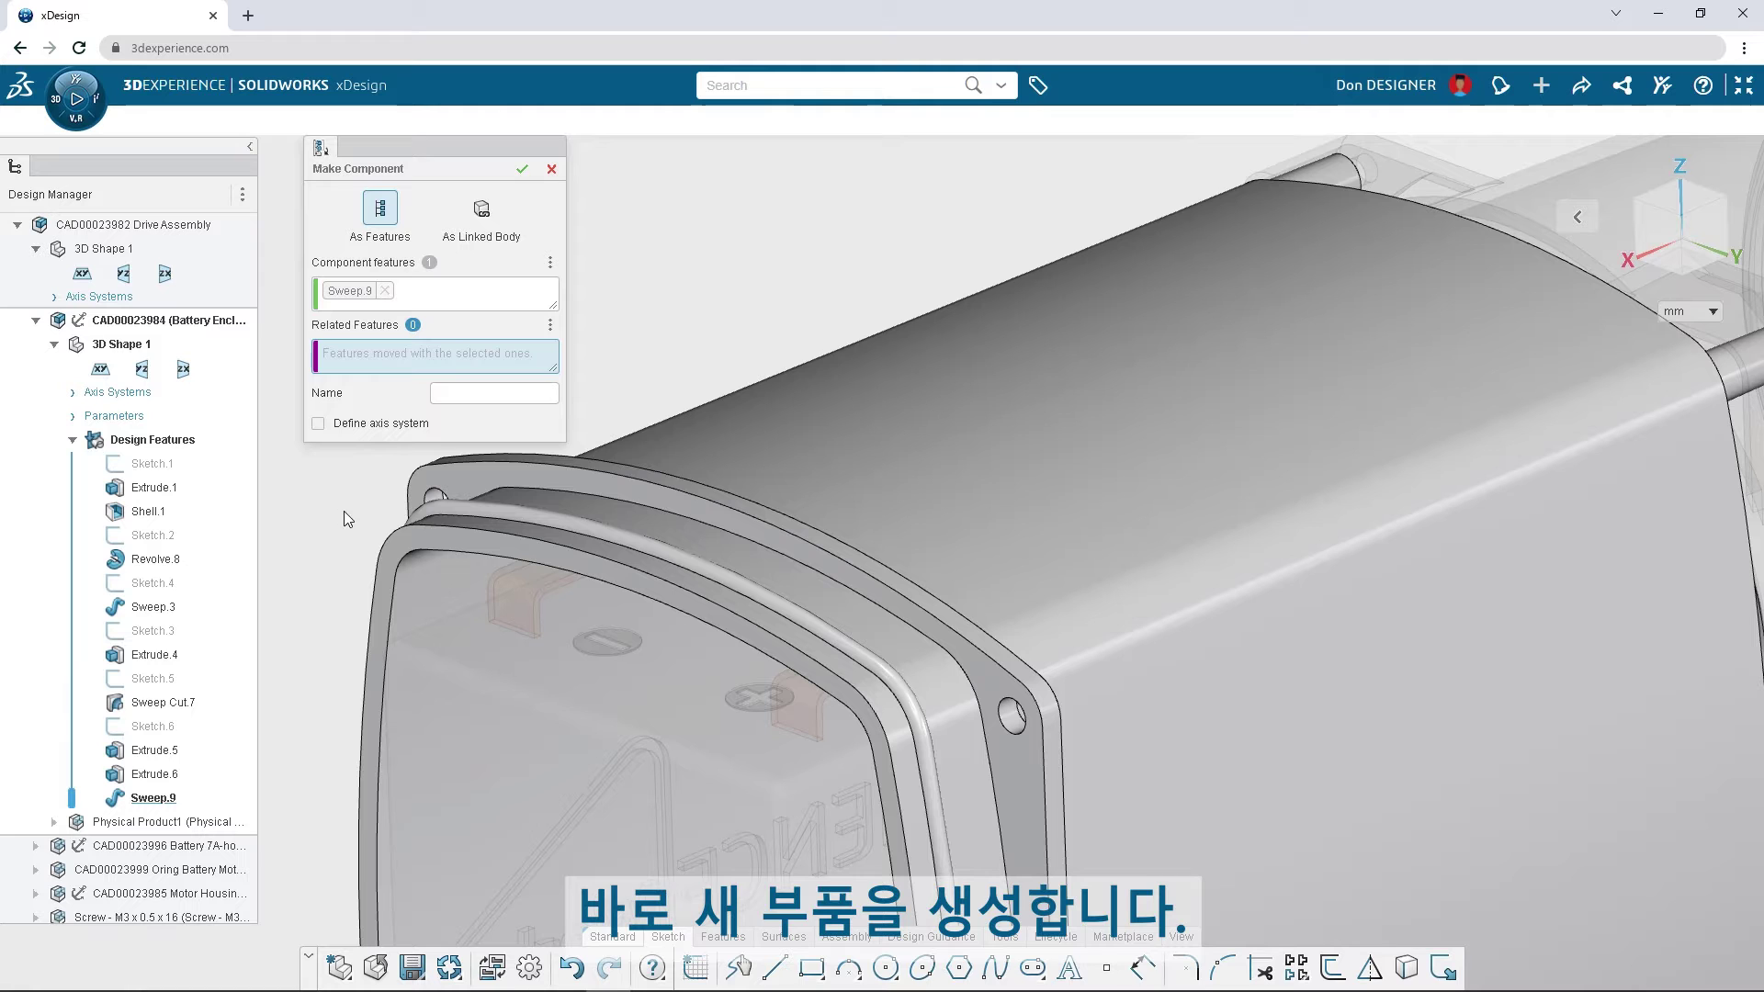
{"action": "type", "text": "o"}
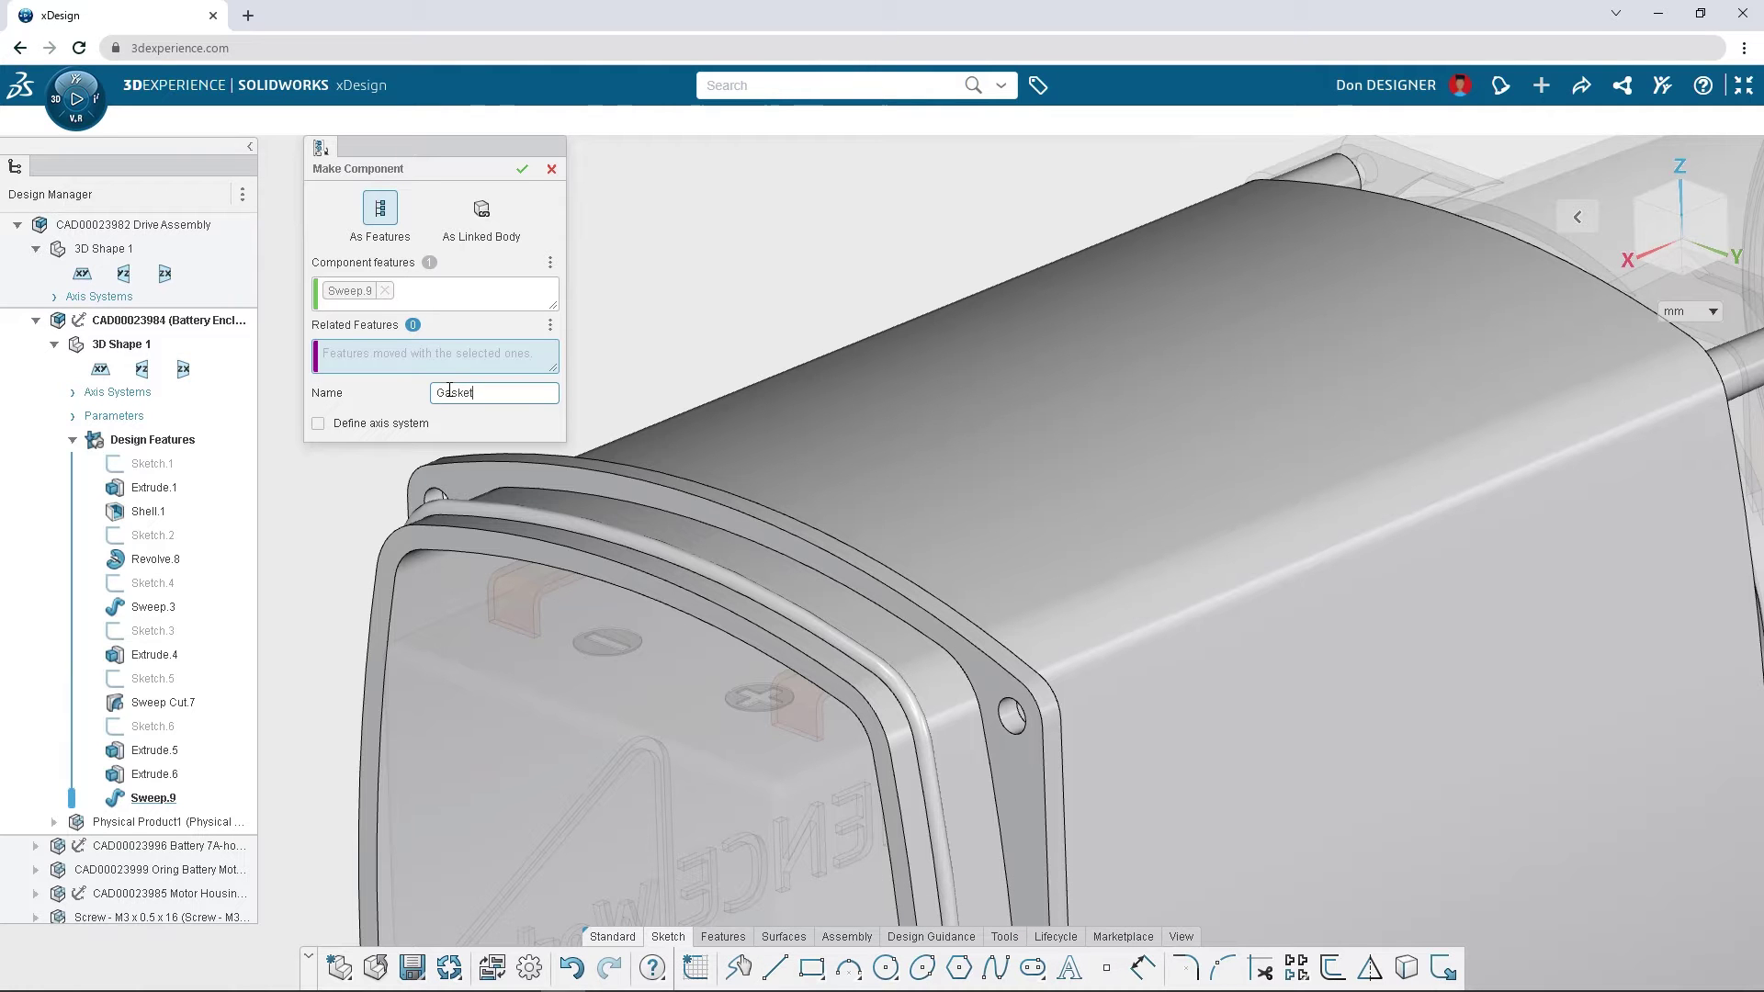
{"action": "left_click", "coordinate": [521, 169]}
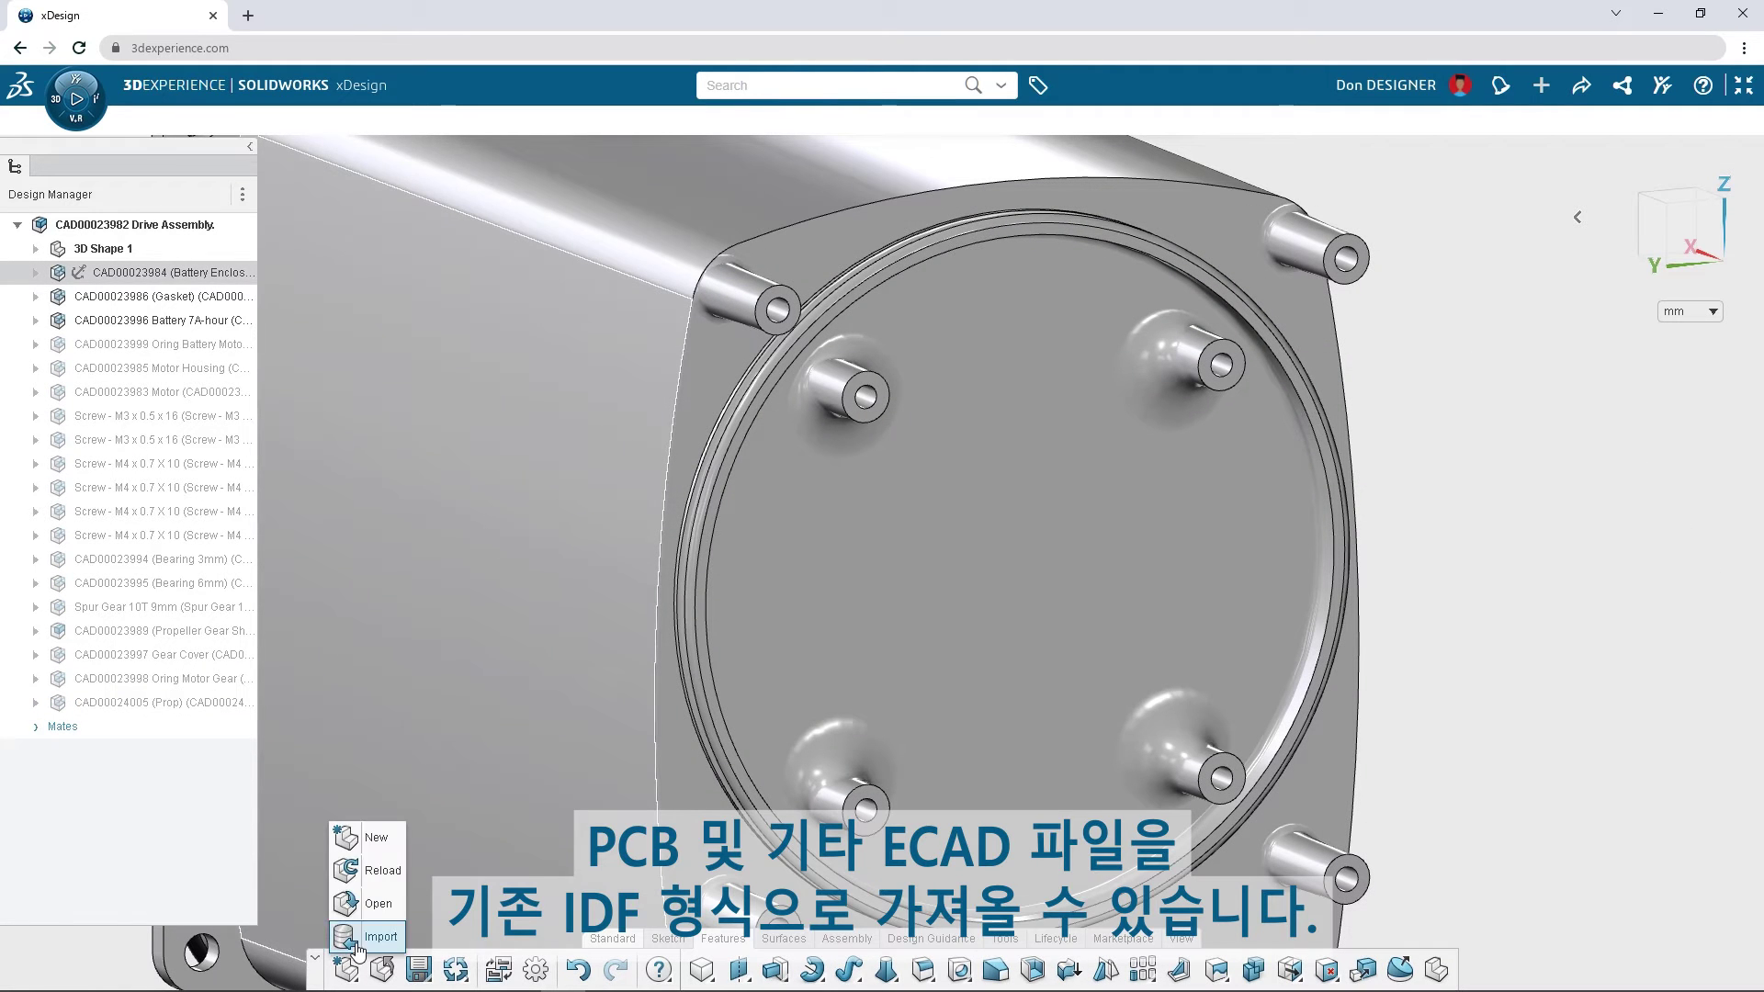
Import the Sea Scooter PCB using the IDF (*.emn, *.brd) file format
{"action": "left_click", "coordinate": [375, 937]}
{"action": "left_click", "coordinate": [367, 300]}
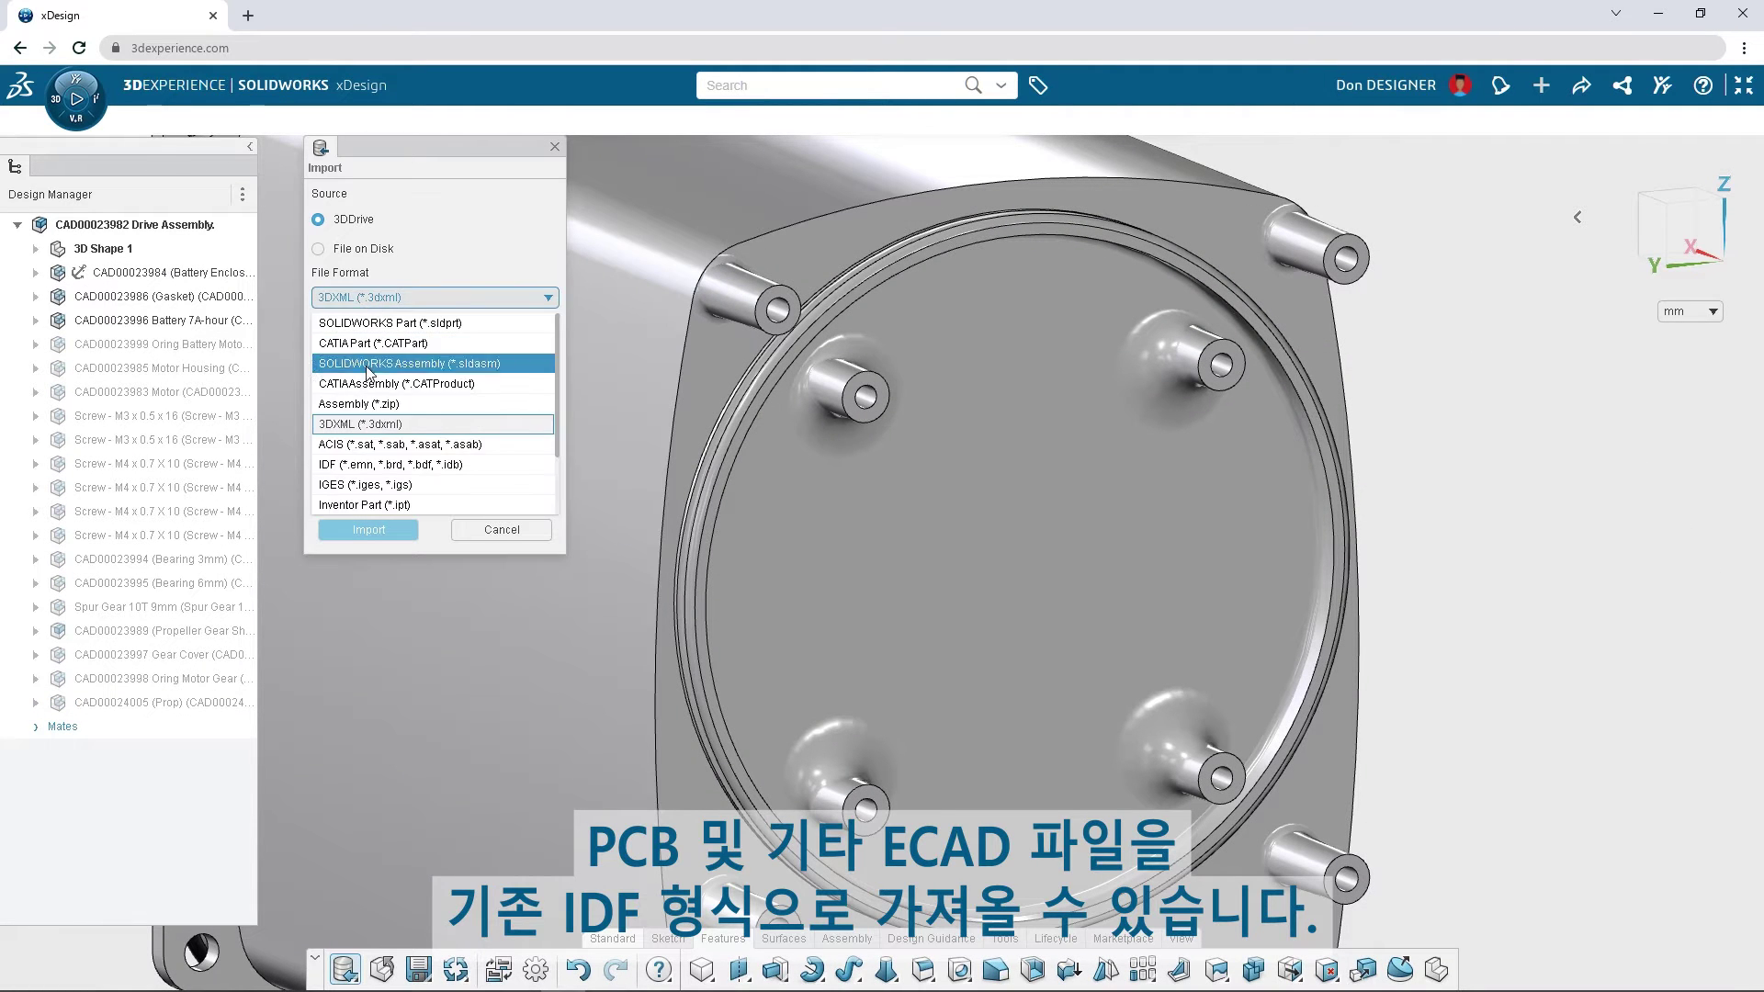
{"action": "left_click", "coordinate": [368, 464]}
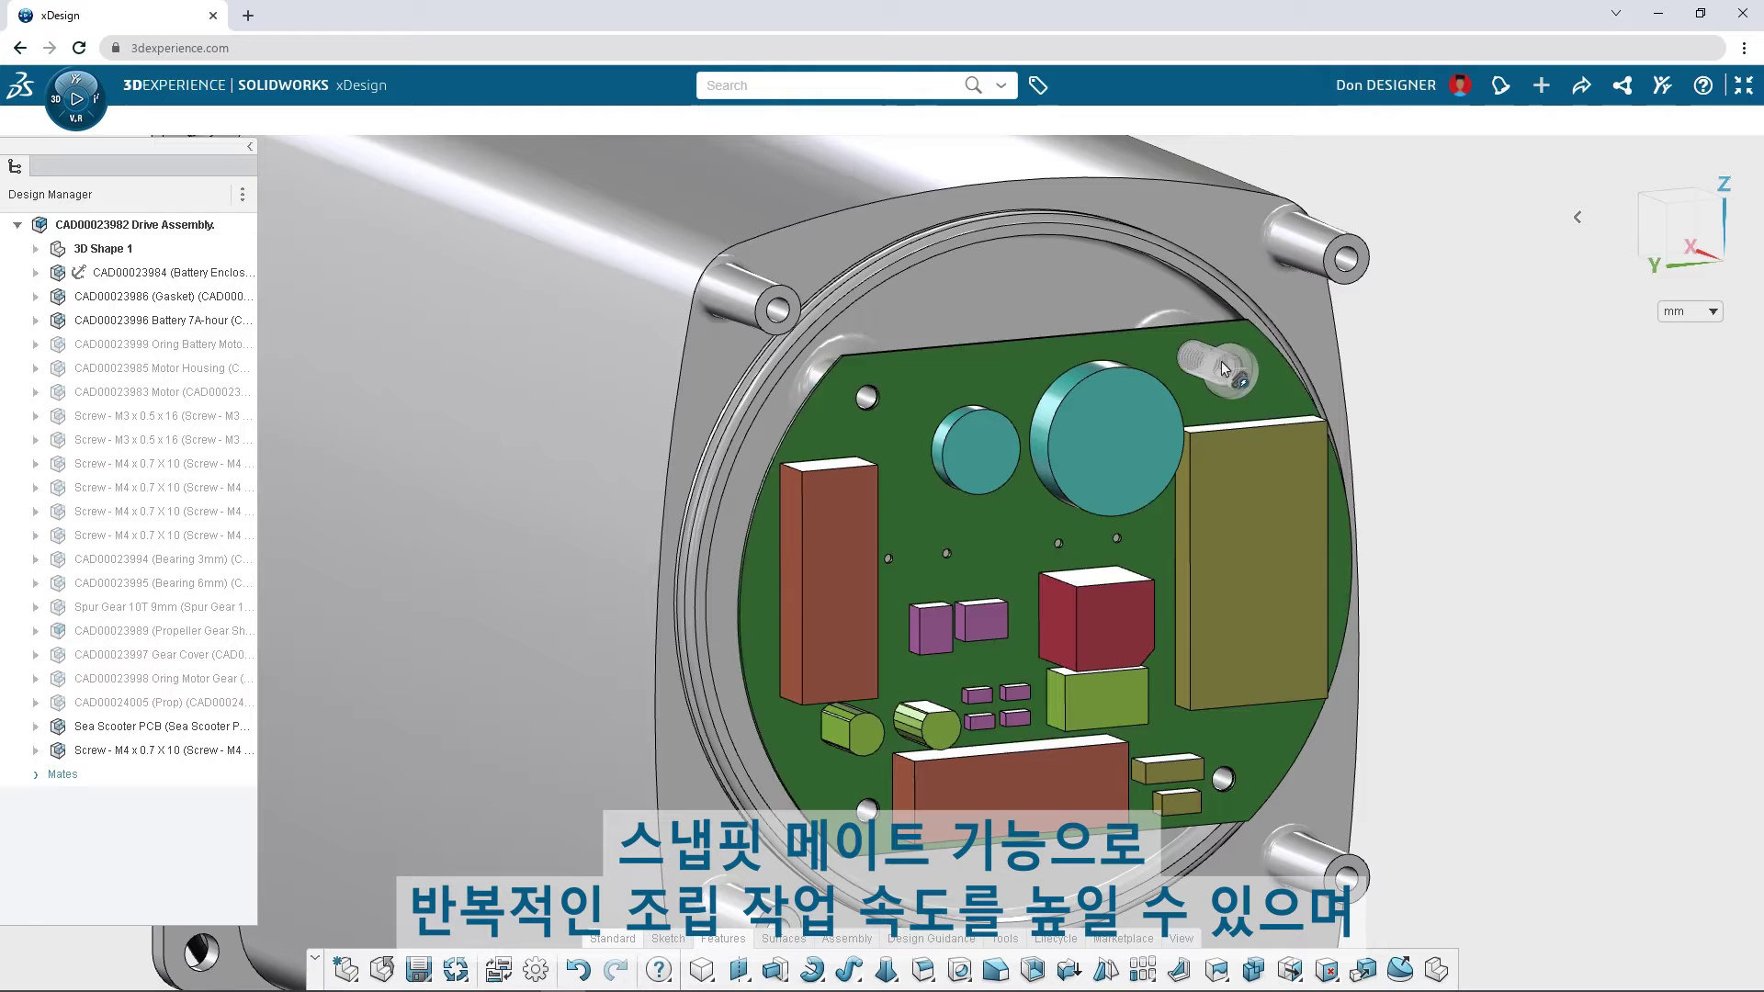
Snap an M4 screw into the PCB's upper-right hole and accept suggested screws in the remaining holes
{"action": "left_click_drag", "start_coordinate": [1223, 369], "coordinate": [1230, 370]}
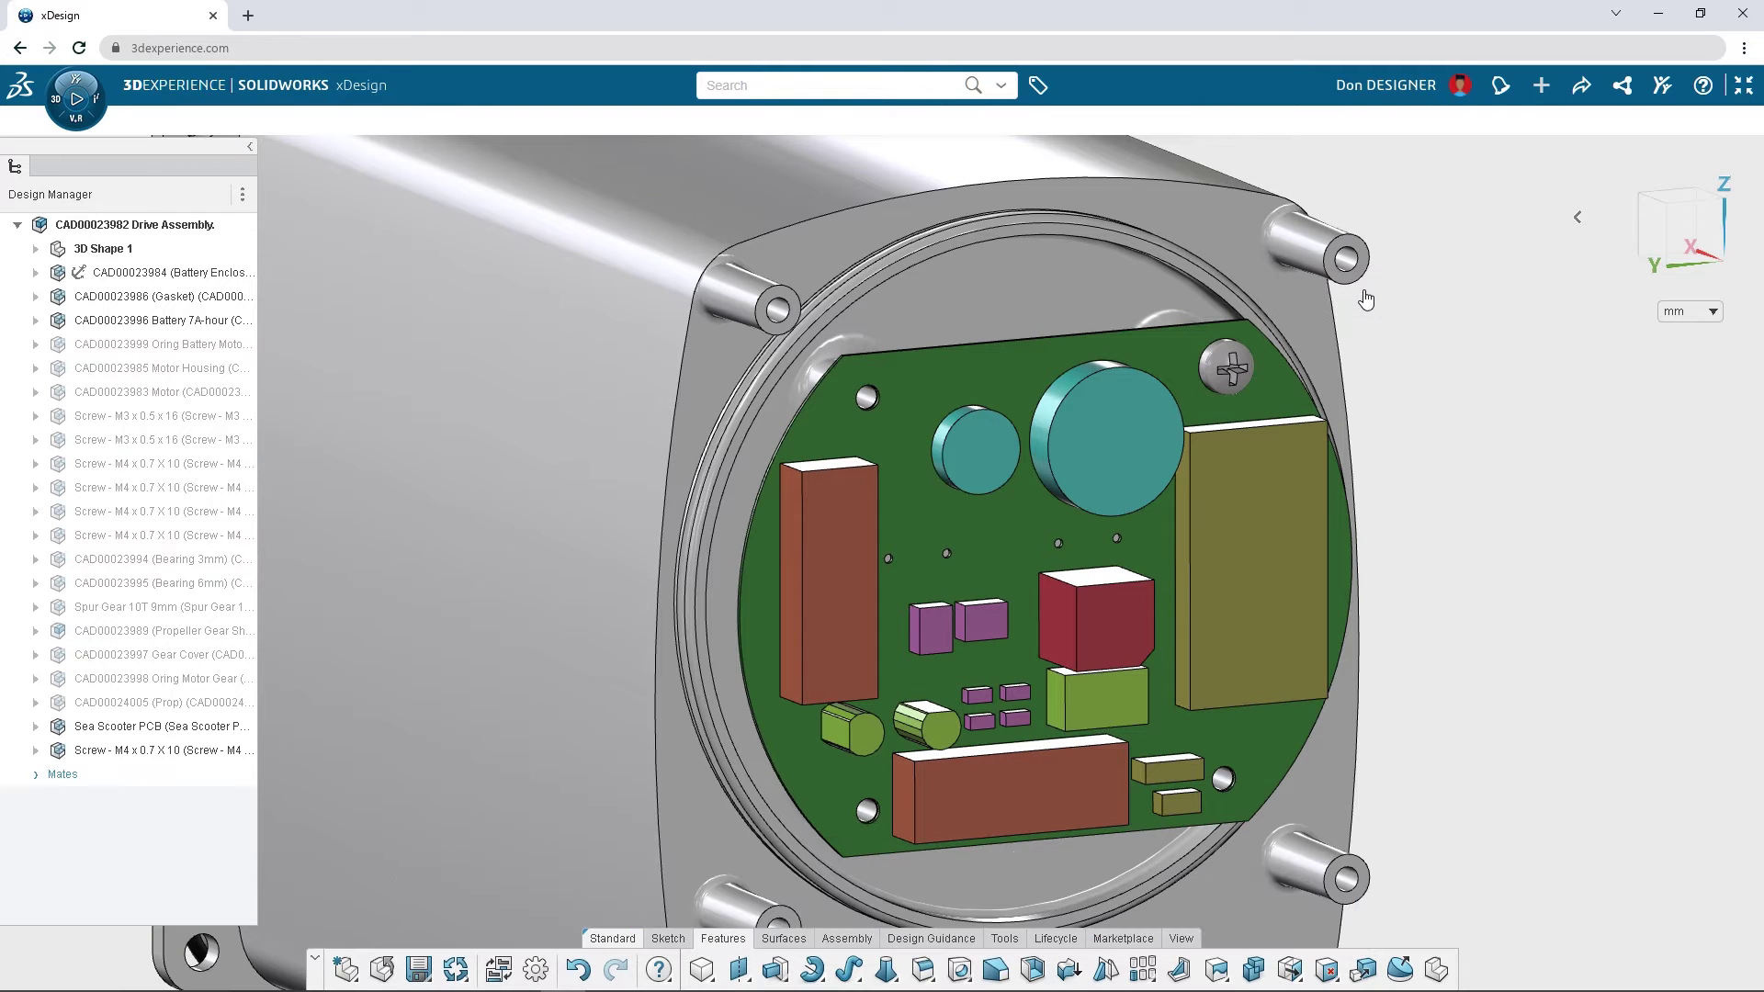
{"action": "left_click", "coordinate": [1228, 366]}
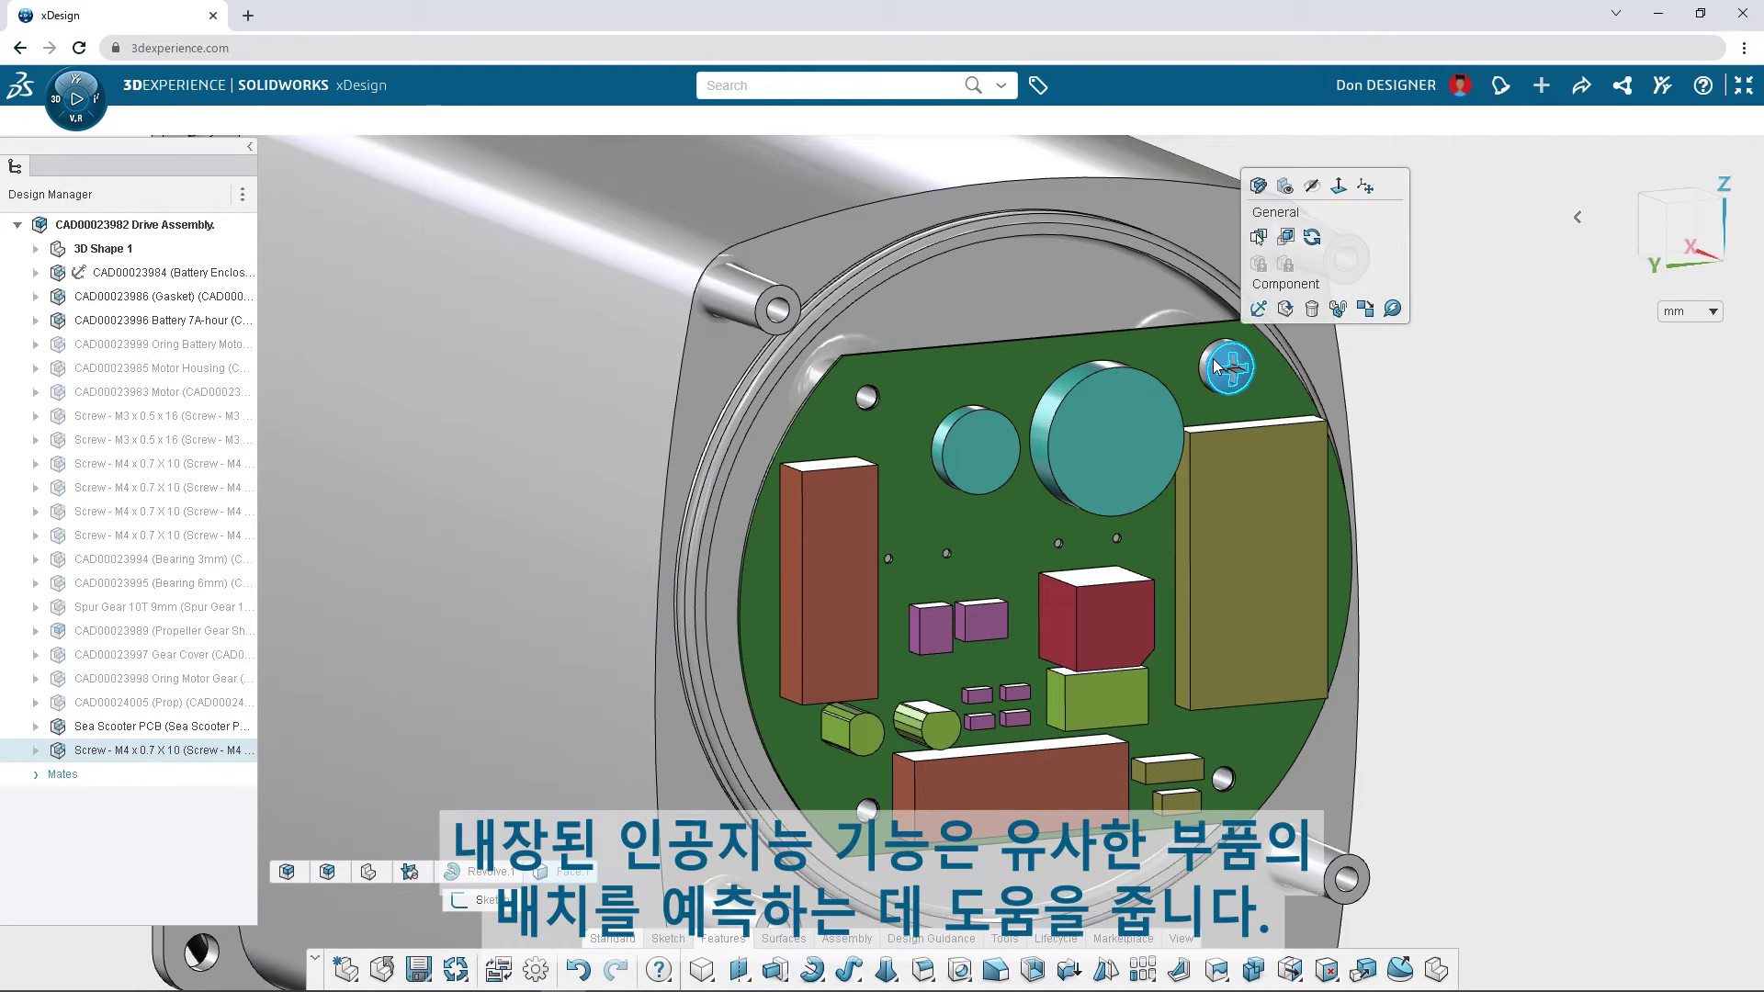
{"action": "left_click", "coordinate": [1391, 310]}
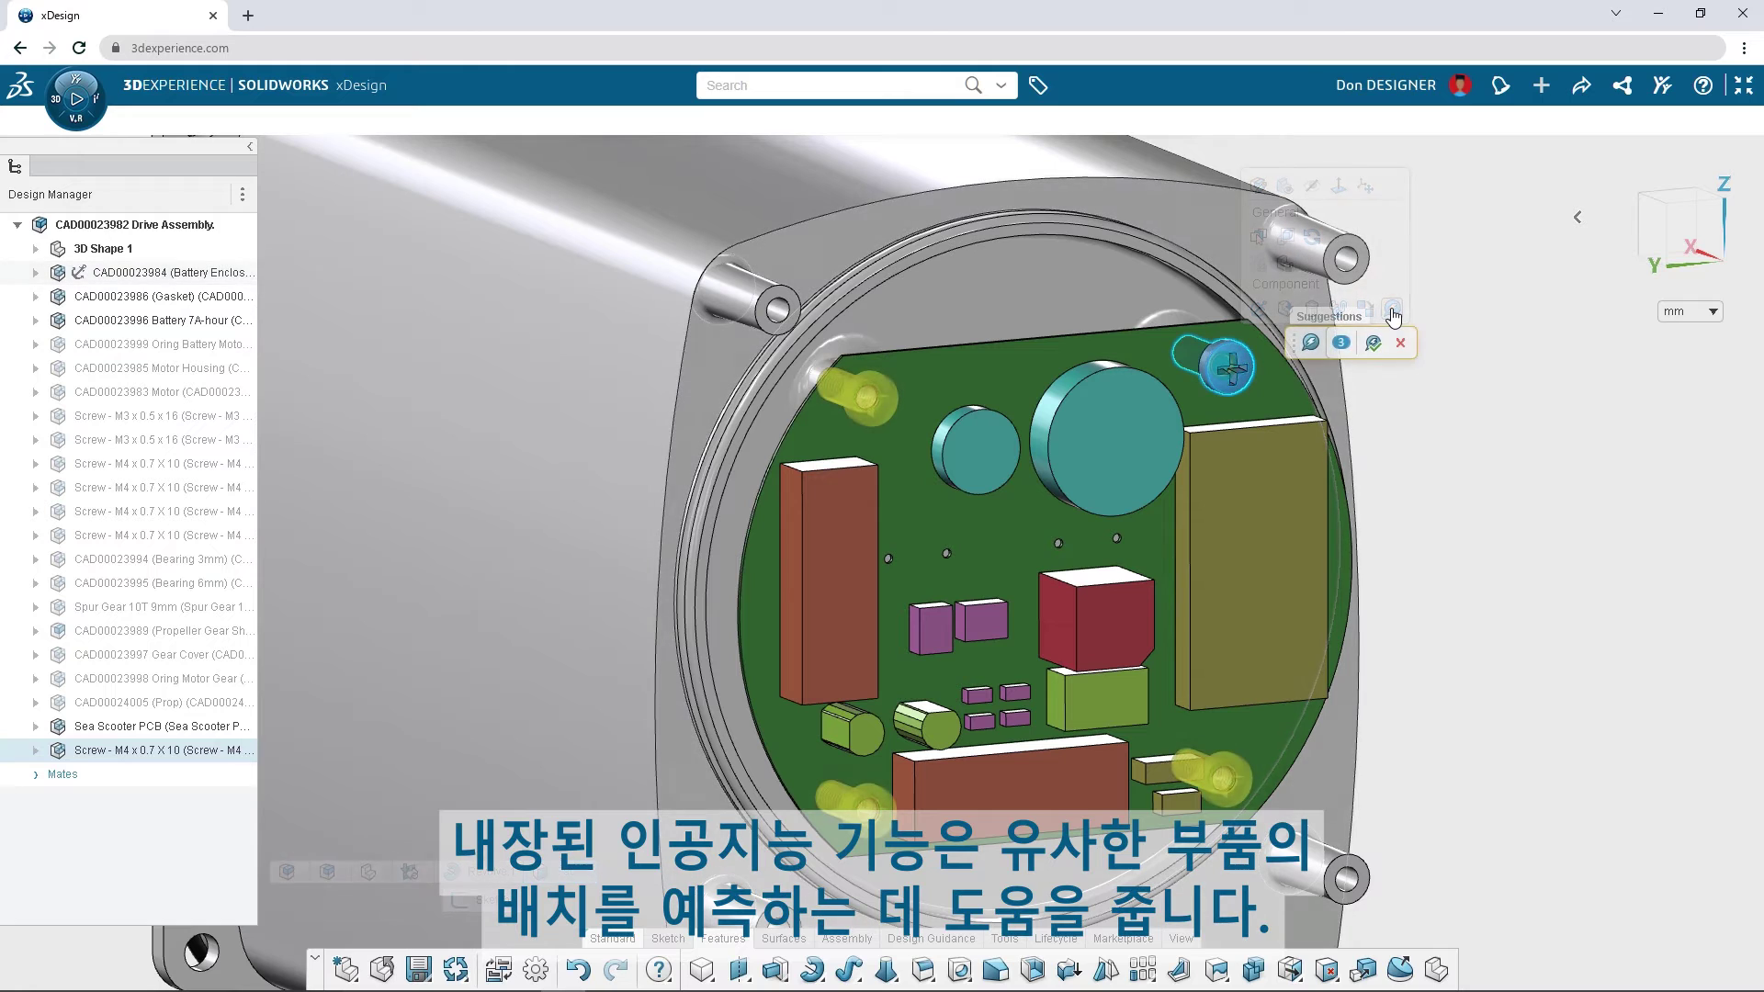
{"action": "left_click", "coordinate": [1371, 343]}
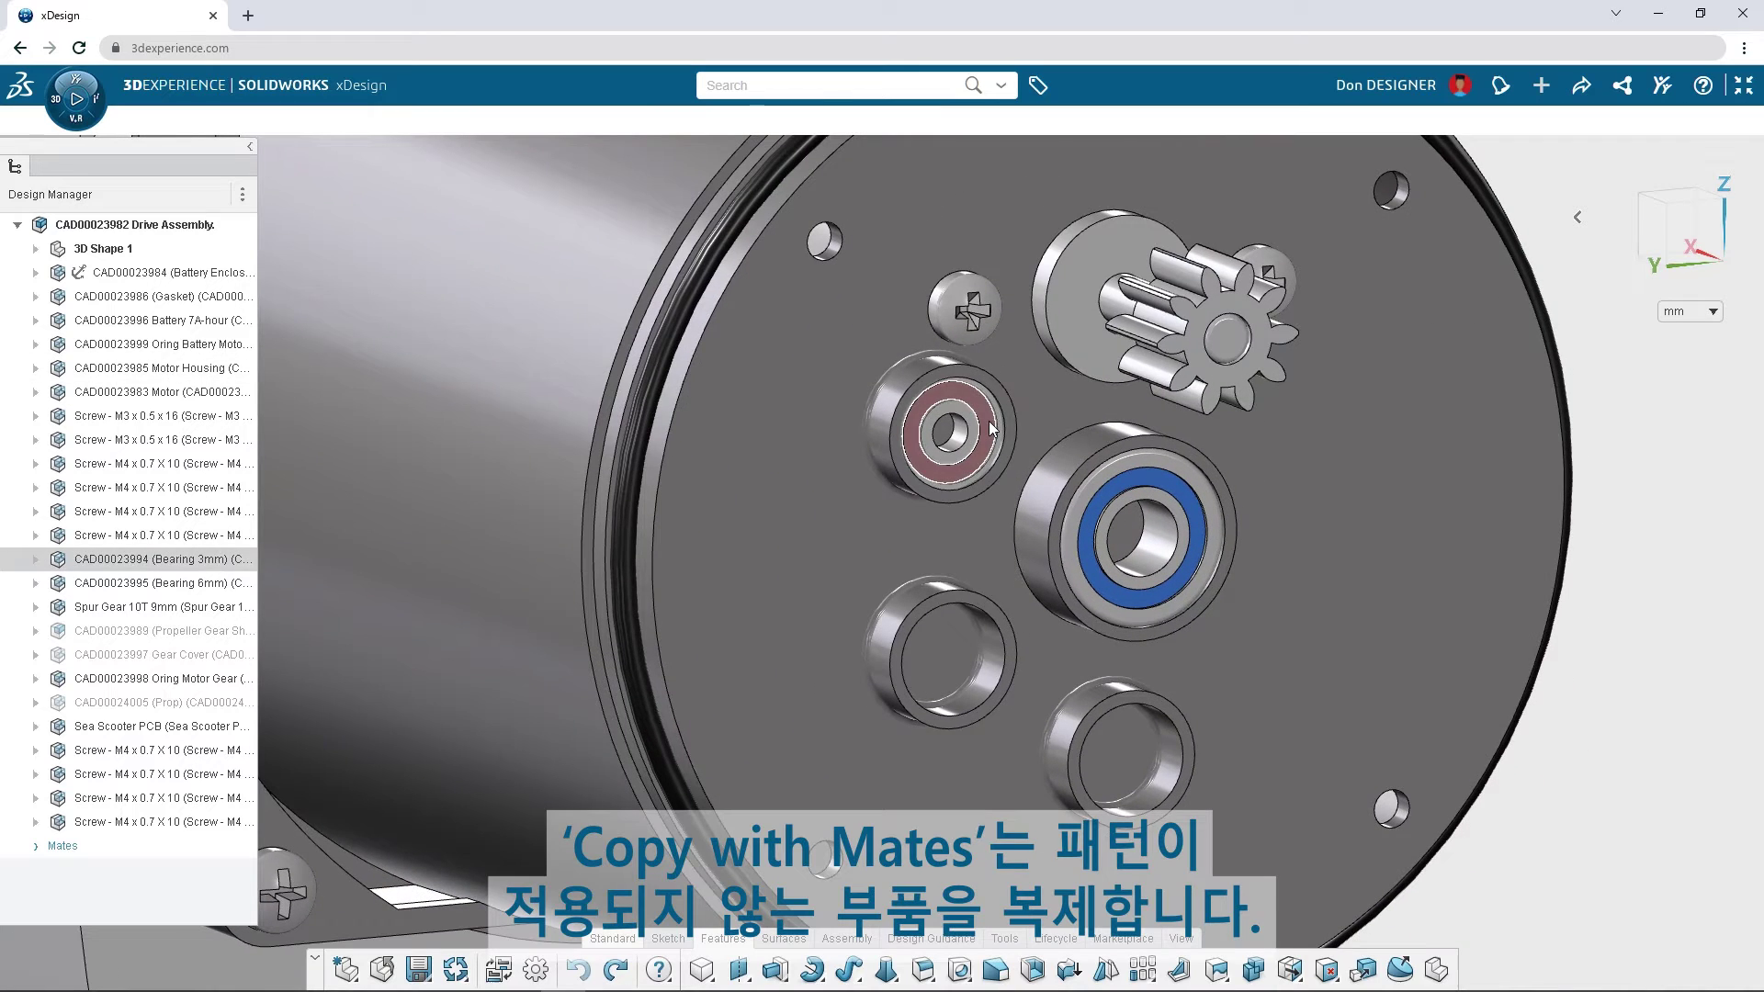
Copy the 3 mm bearing with its distance mate into the lower-left and lower-right housing holes
{"action": "left_click", "coordinate": [981, 414]}
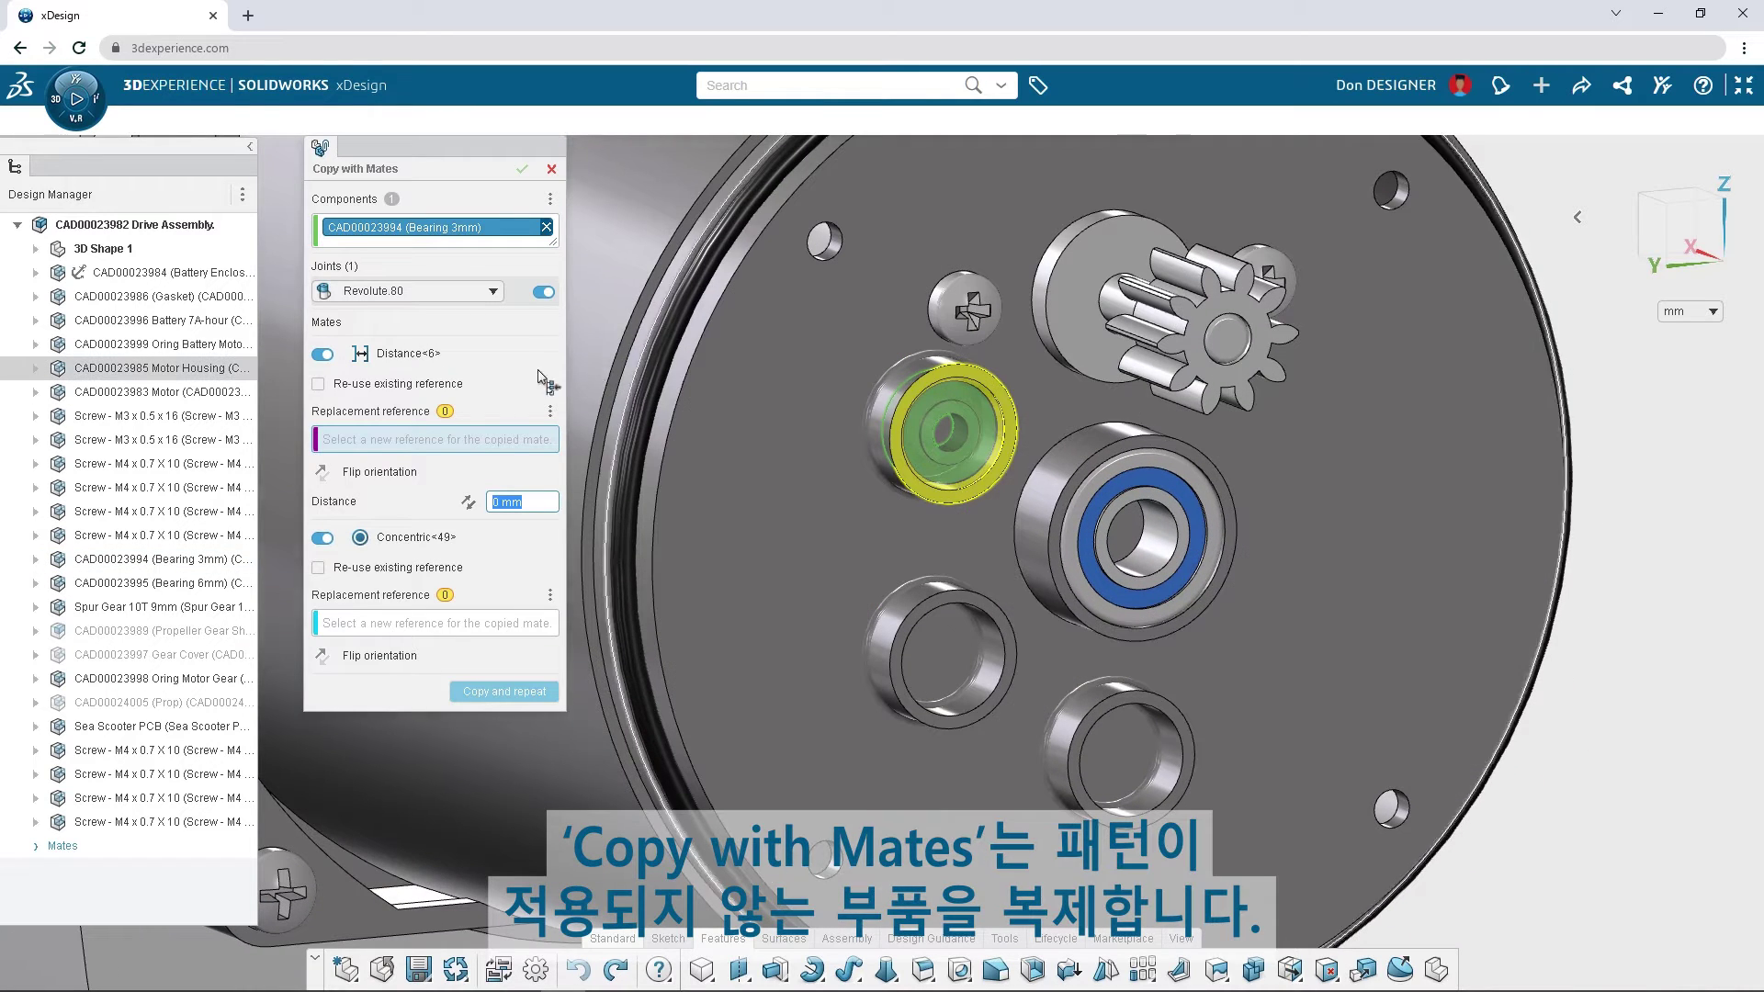
{"action": "left_click", "coordinate": [942, 647]}
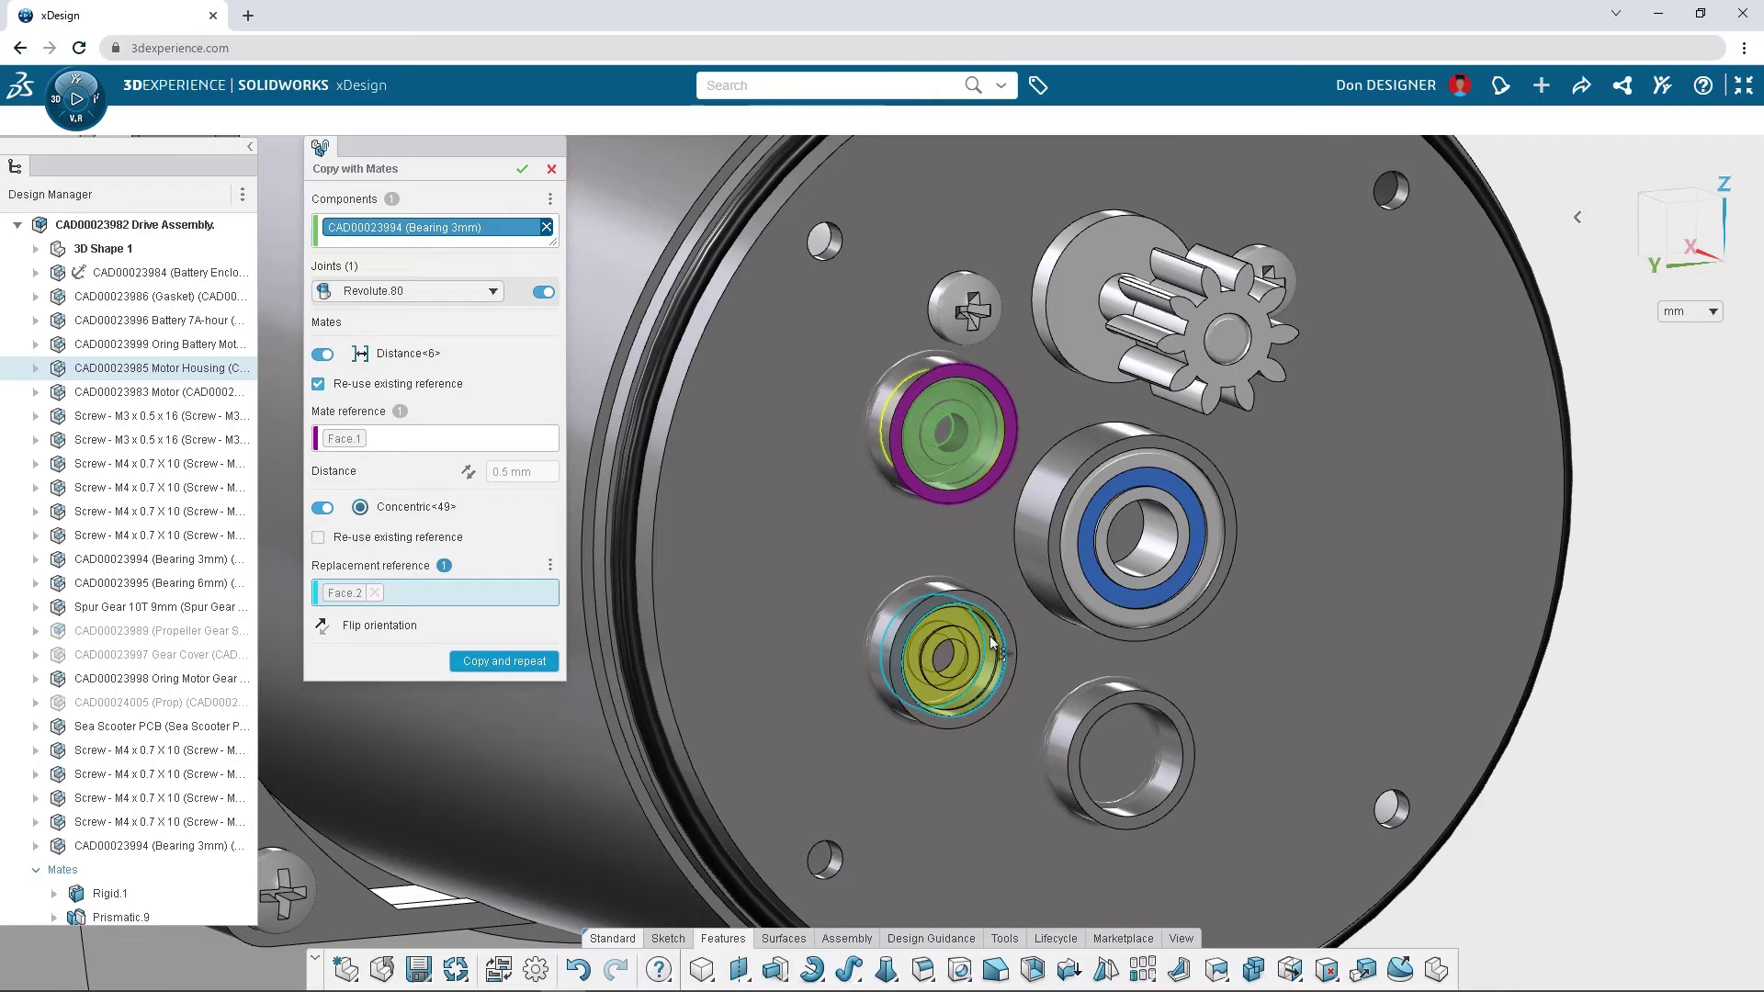
{"action": "left_click", "coordinate": [504, 661]}
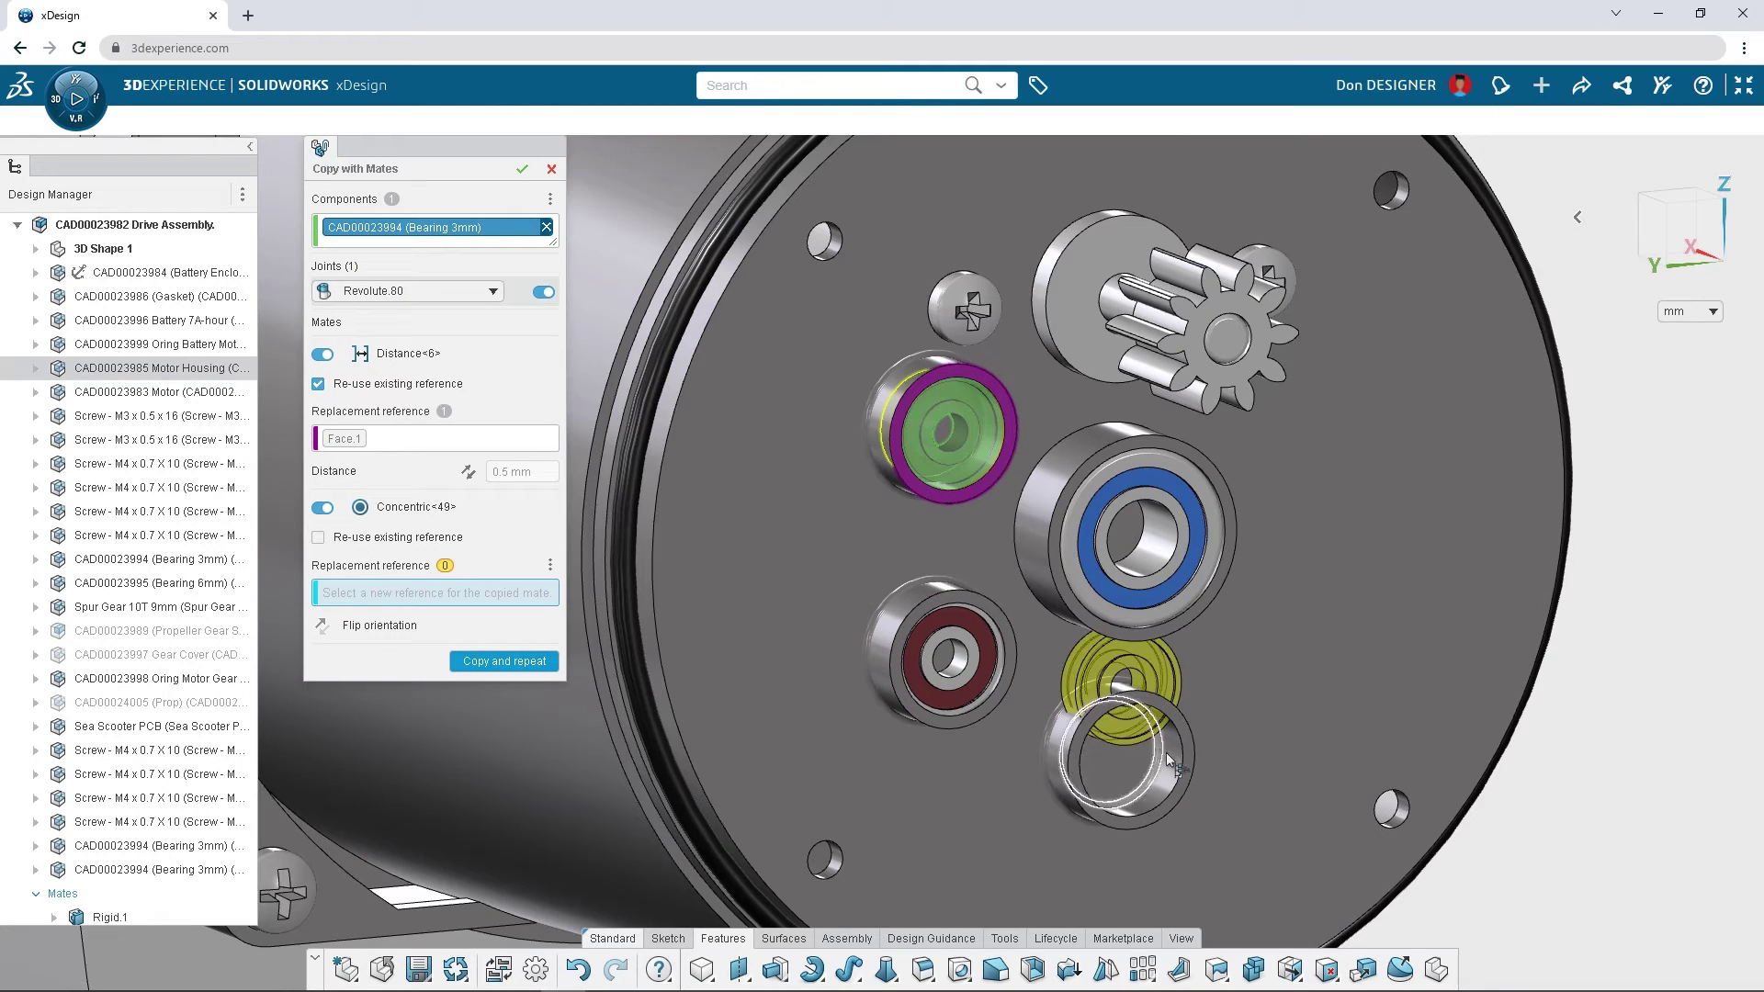
{"action": "left_click", "coordinate": [1123, 765]}
{"action": "left_click", "coordinate": [523, 169]}
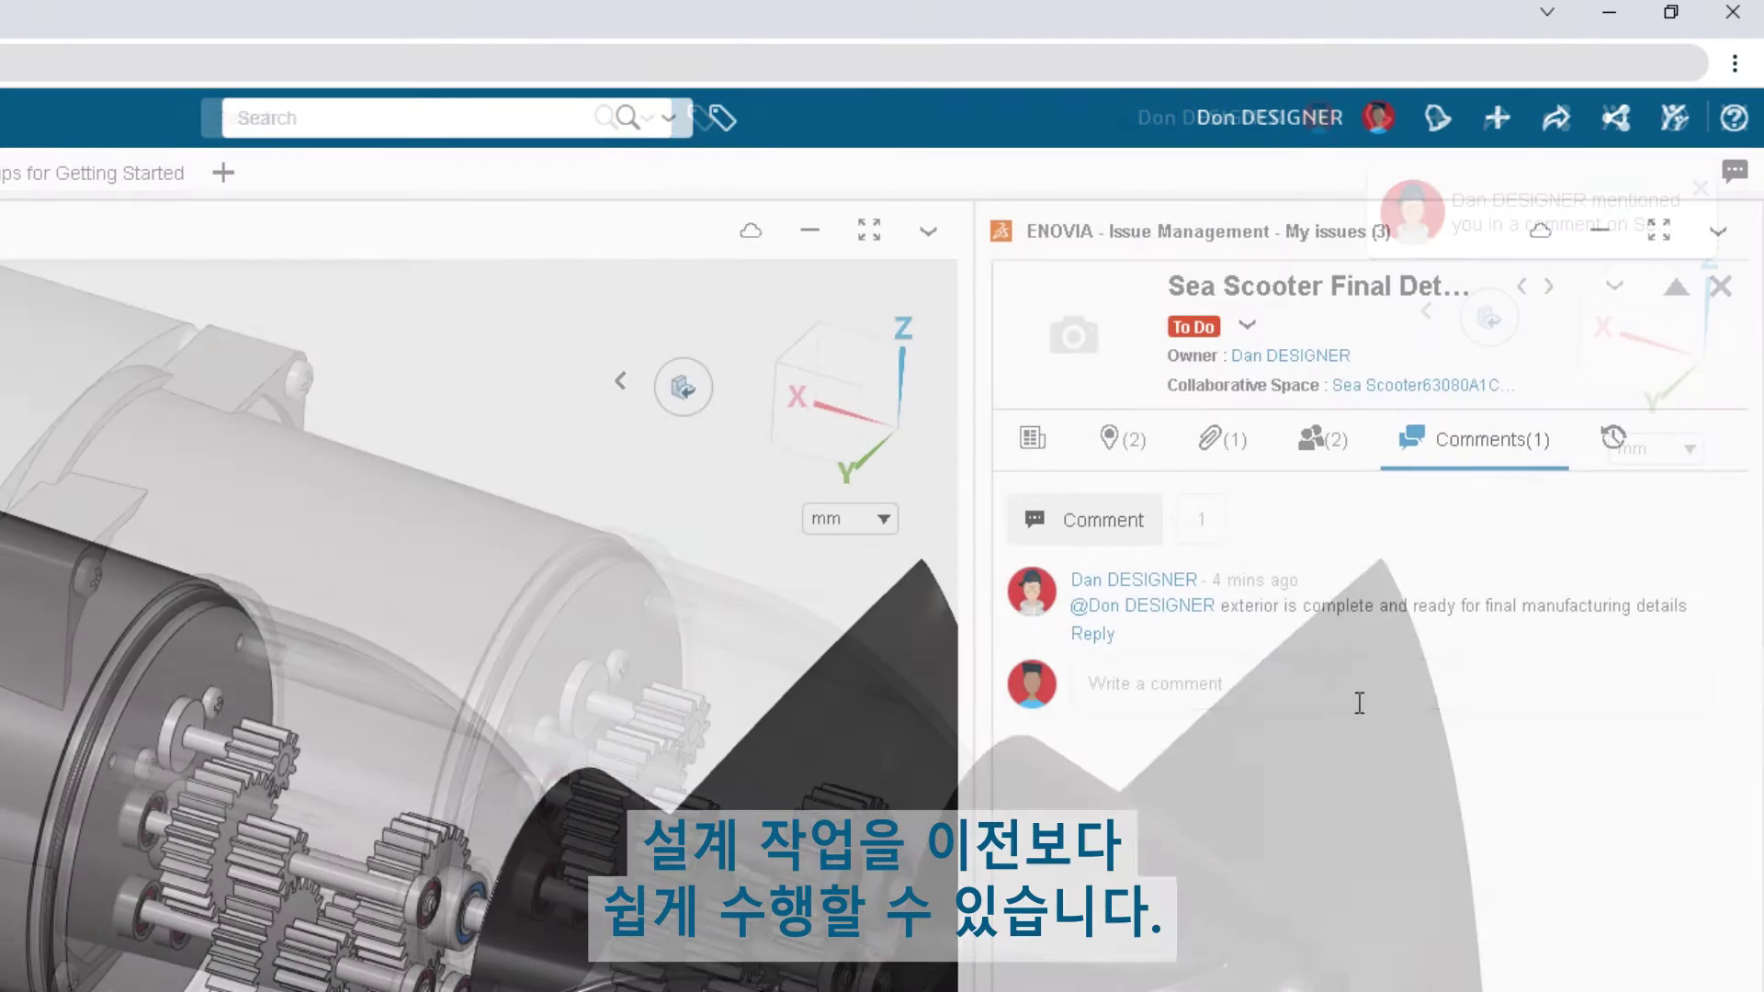
{"action": "type", "text": "thanks"}
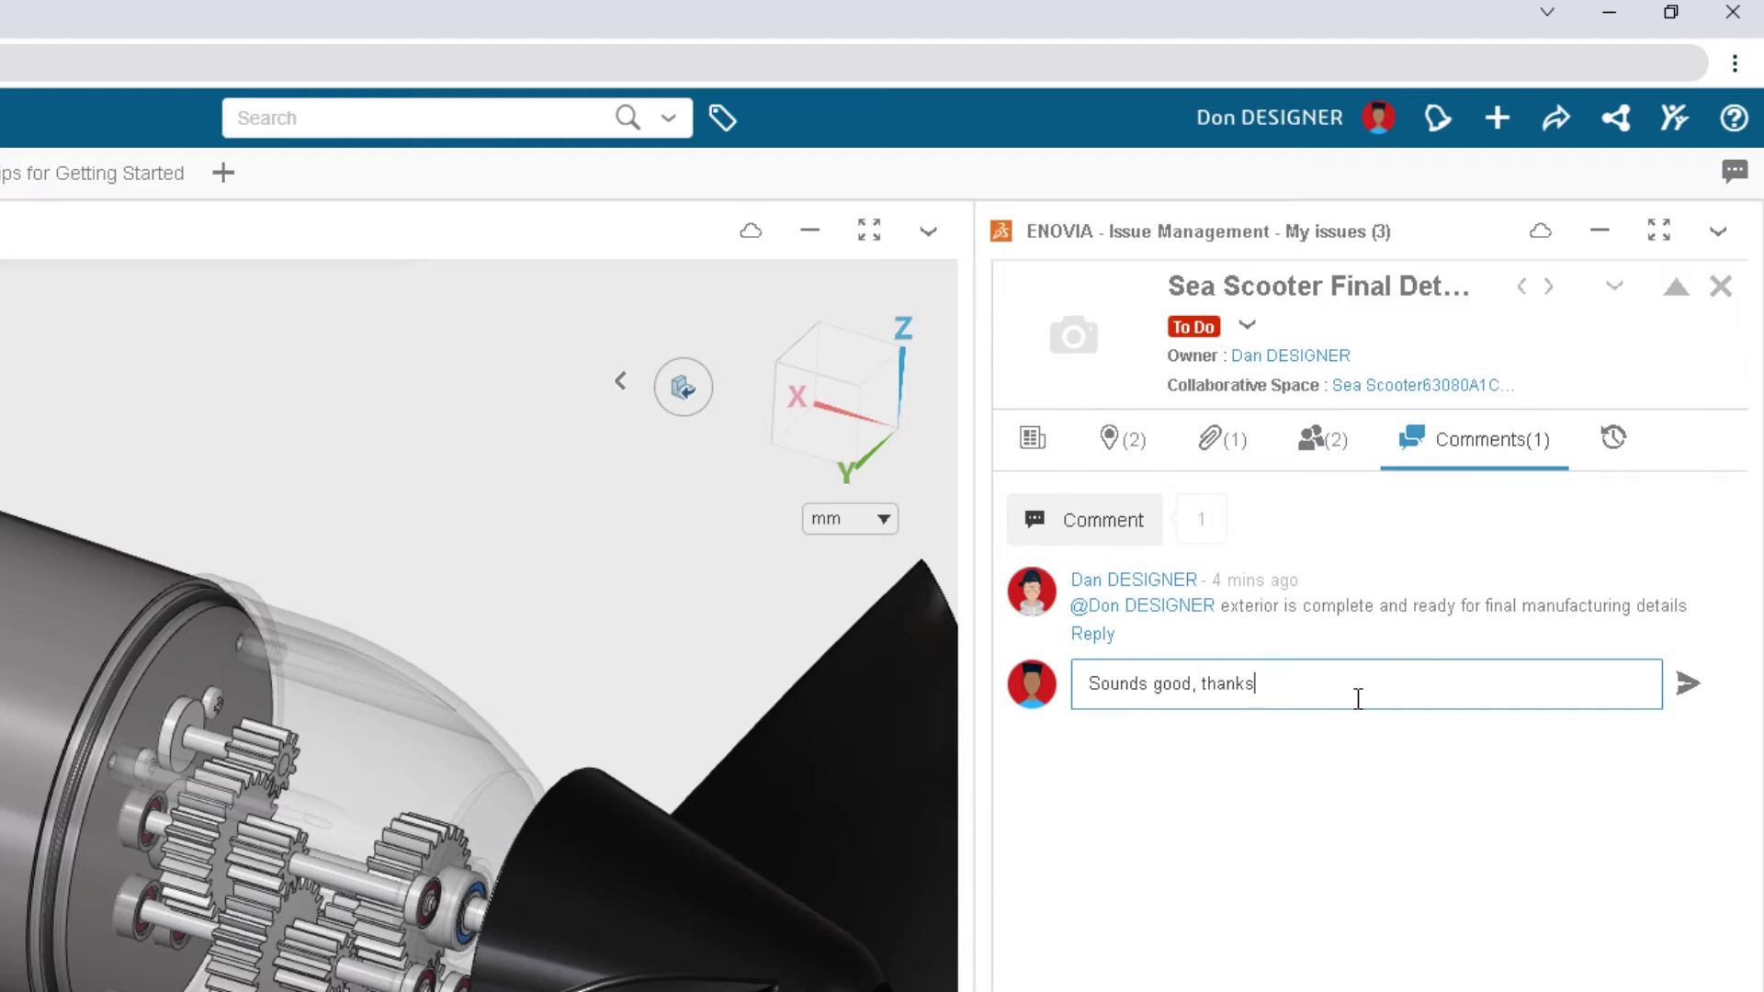
Post the thank-you reply, then open the Final Details markup from the issue's attachments
{"action": "left_click", "coordinate": [1687, 683]}
{"action": "left_click", "coordinate": [1220, 444]}
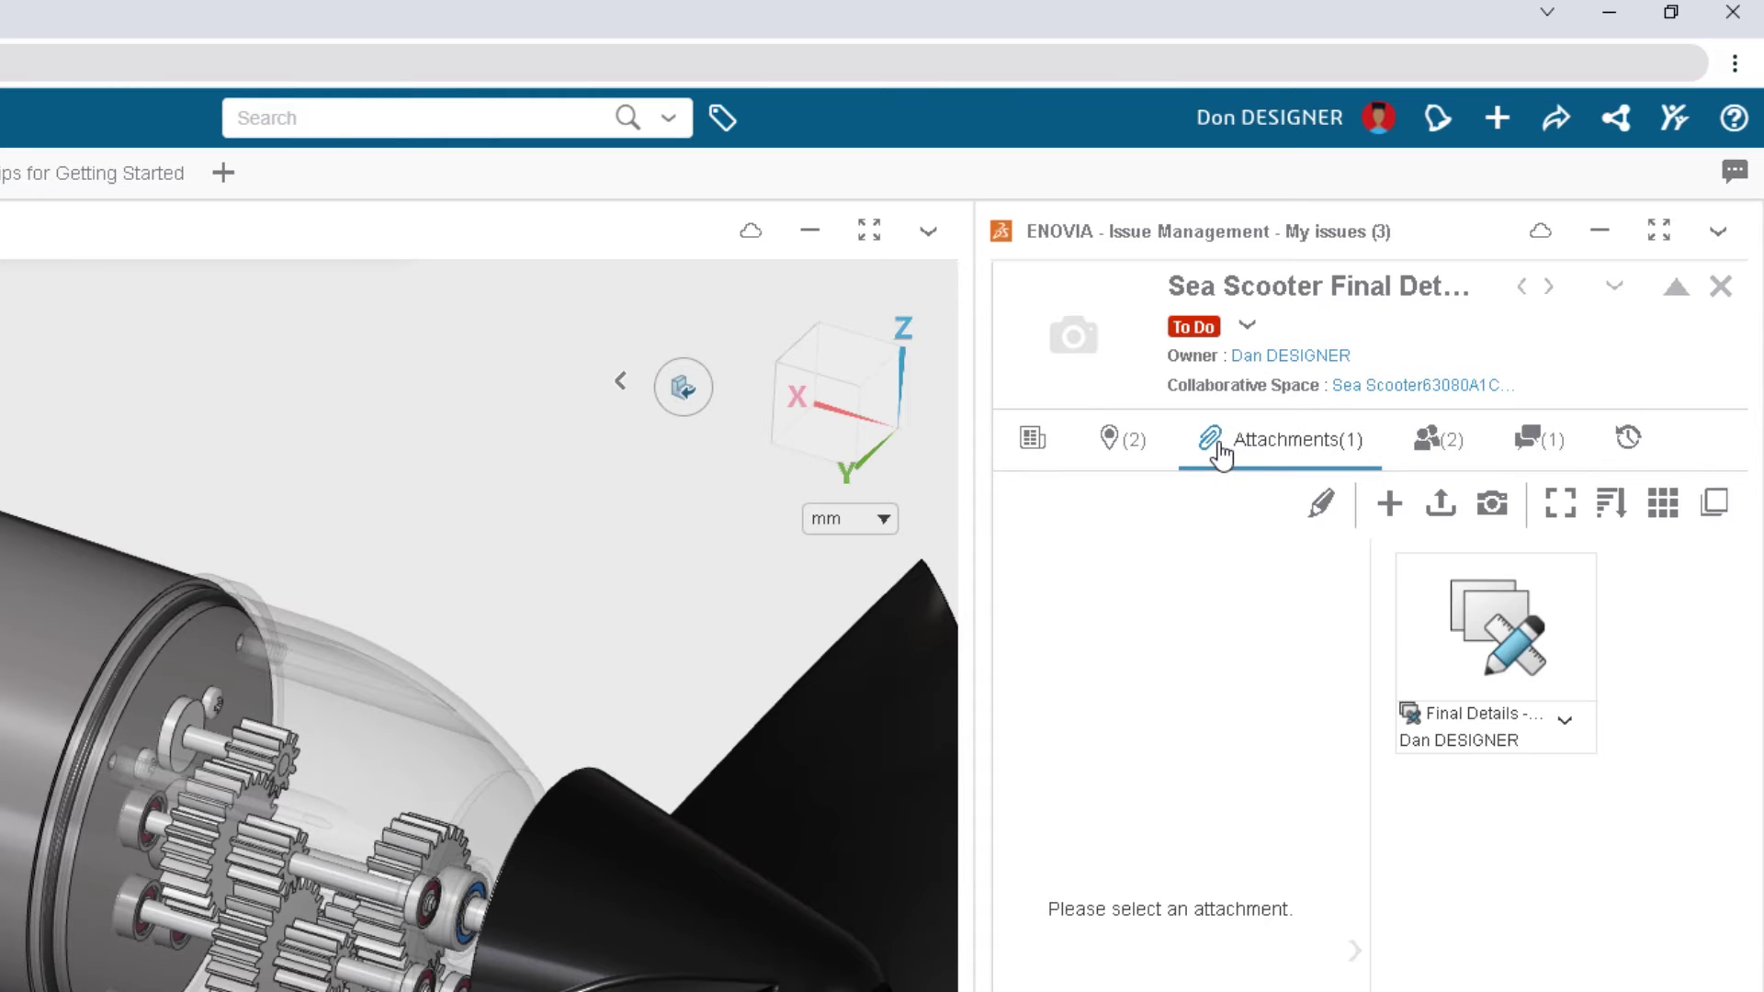
{"action": "double_click", "coordinate": [1504, 651]}
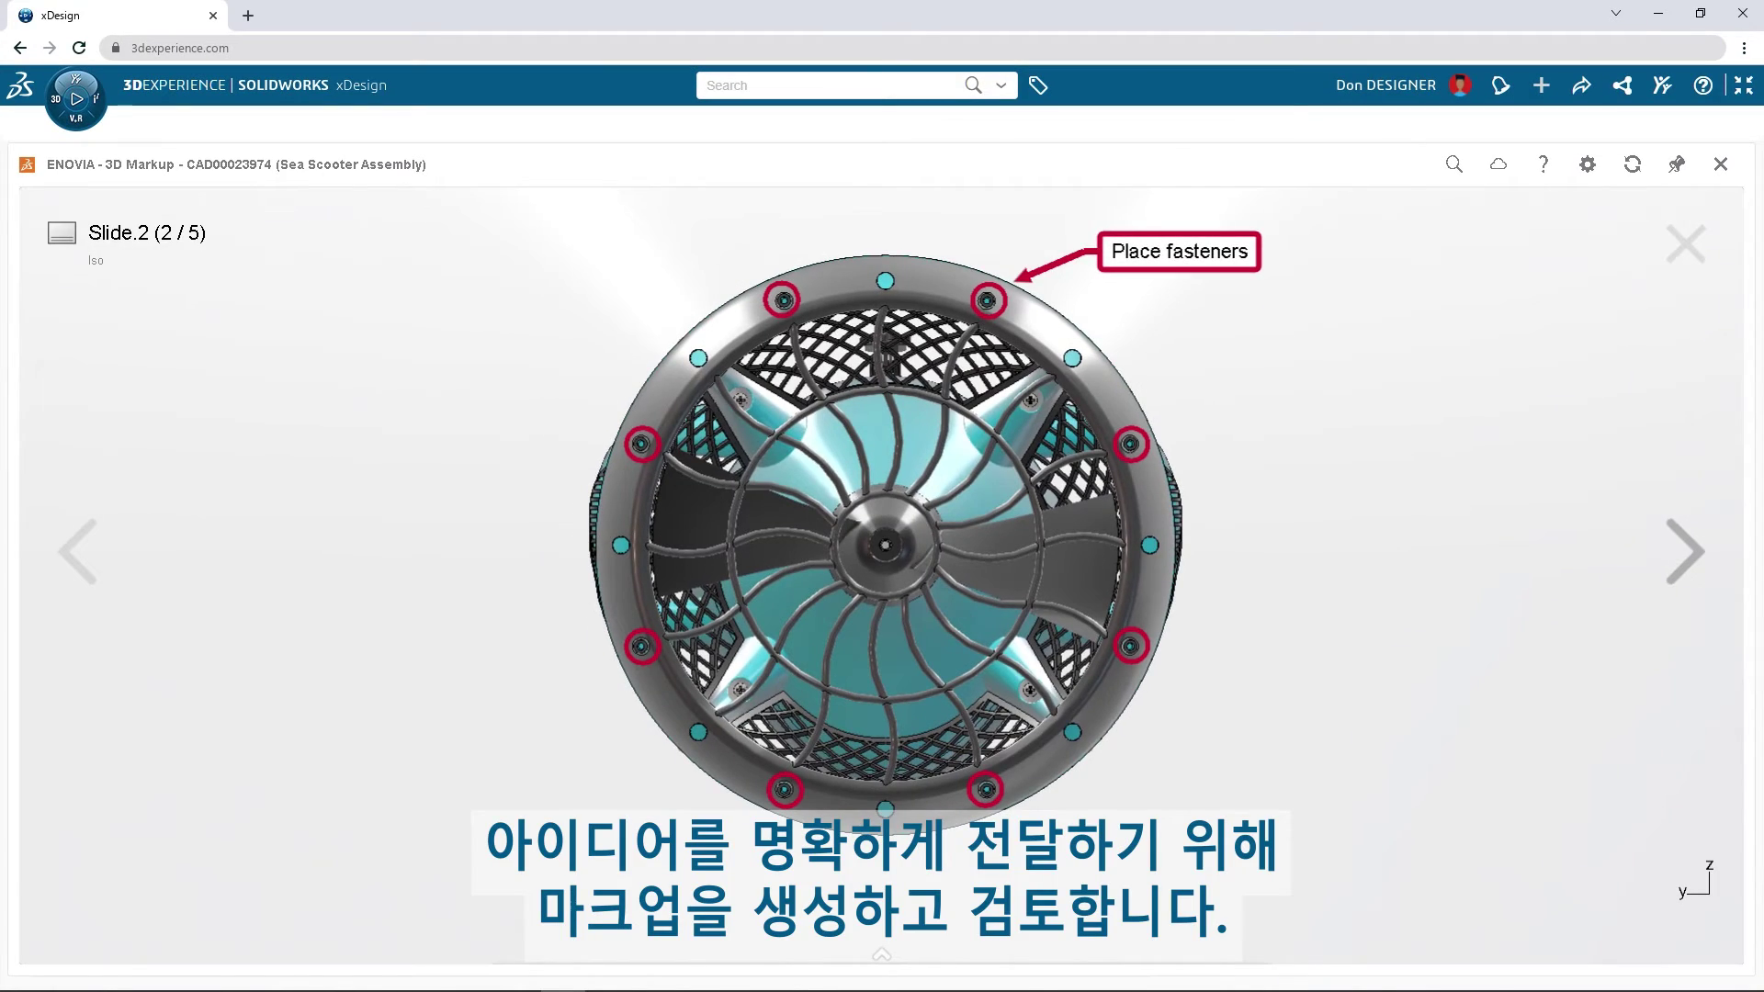
Review the logo and 1/4-20 thread markup slides, then open the CAD00023974 sea scooter assembly for editing
{"action": "left_click", "coordinate": [1684, 552]}
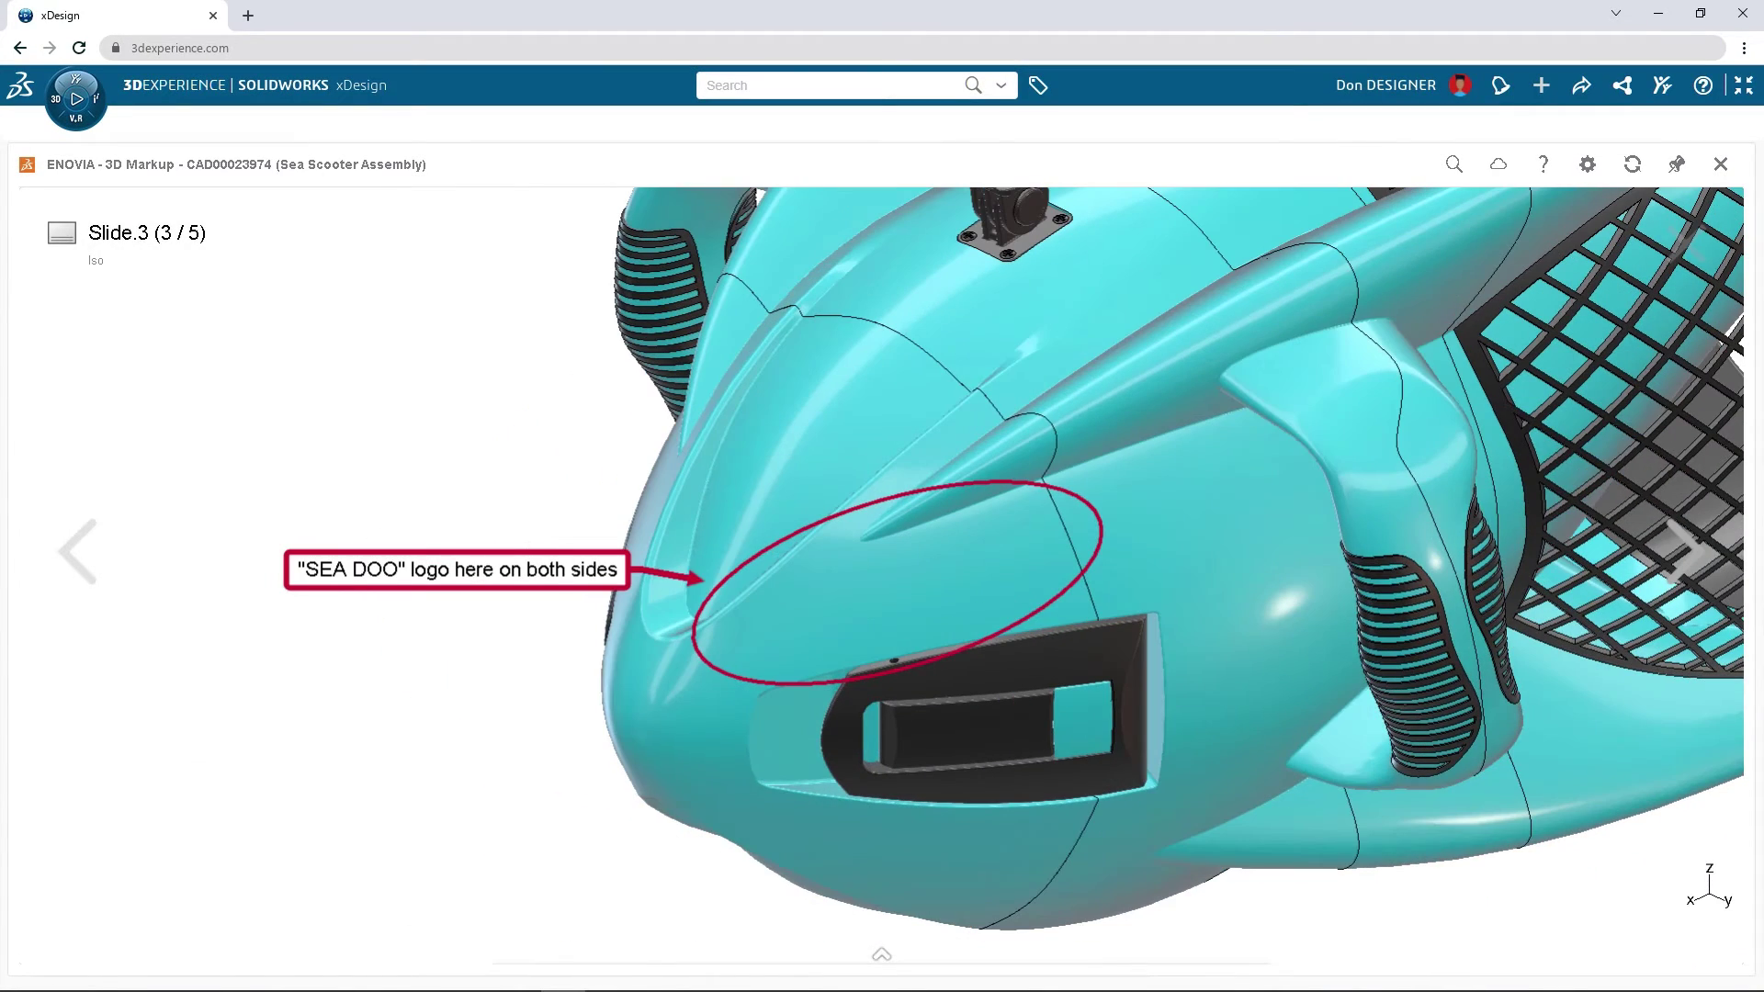
{"action": "left_click", "coordinate": [1684, 551]}
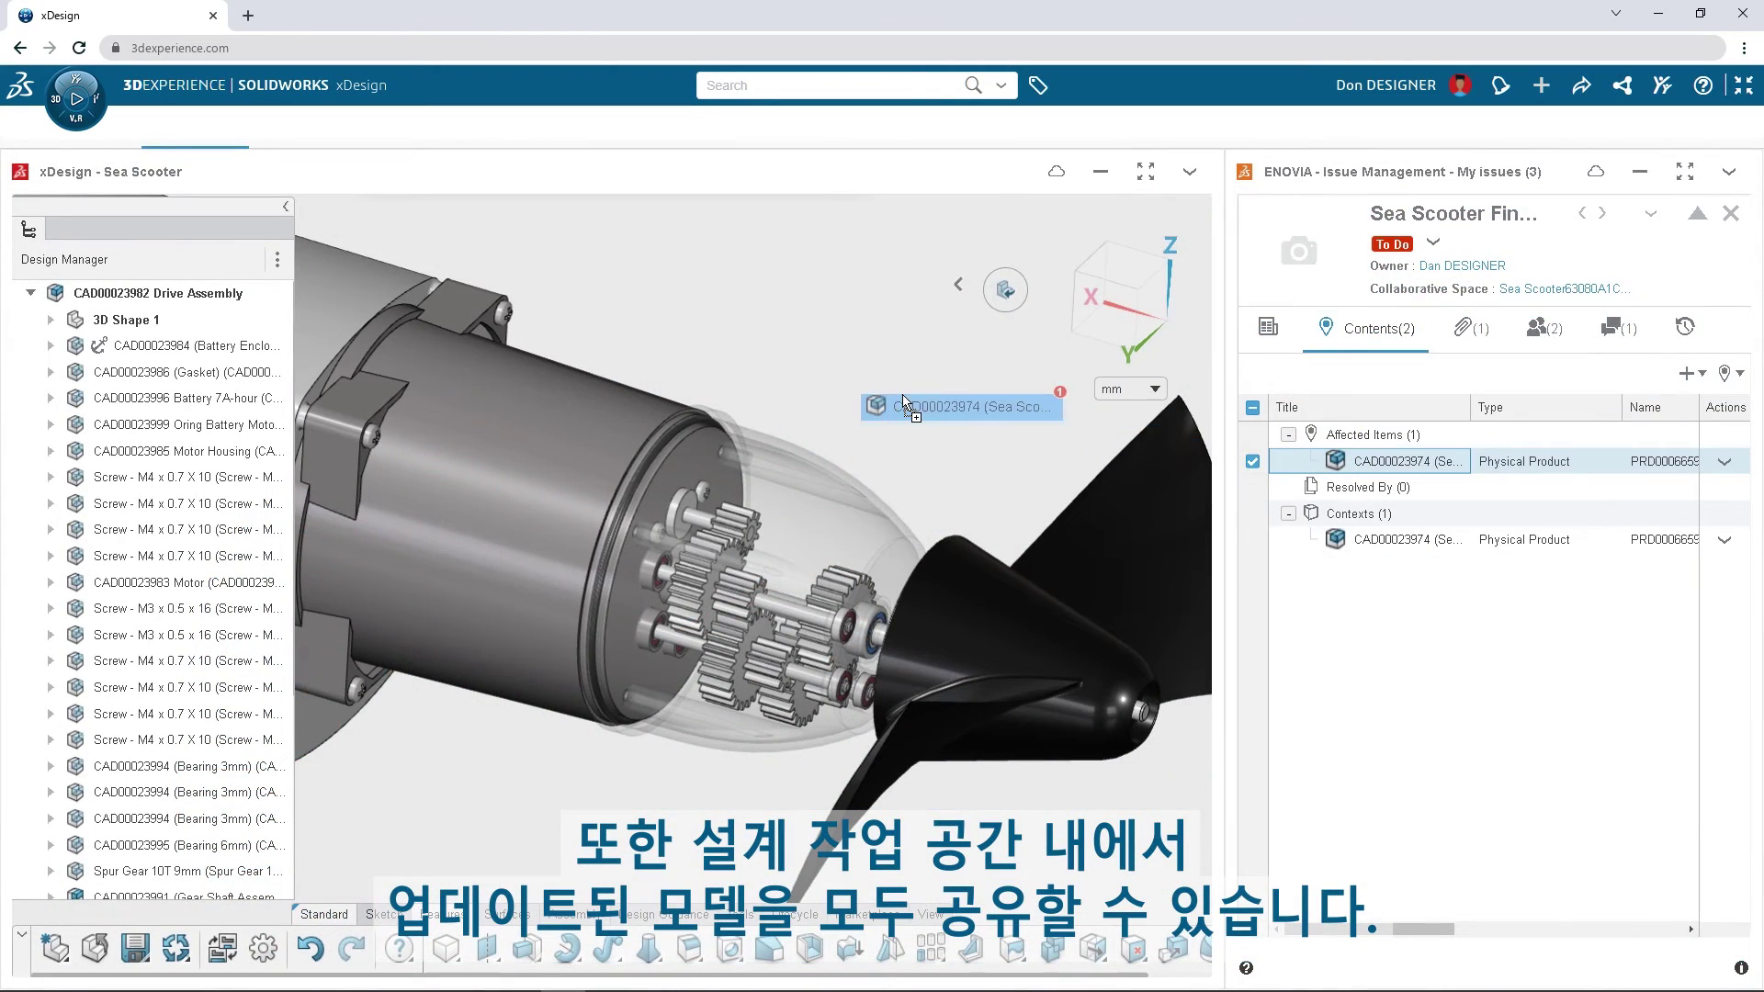
{"action": "left_click_drag", "start_coordinate": [903, 398], "coordinate": [903, 400]}
{"action": "left_click", "coordinate": [875, 493]}
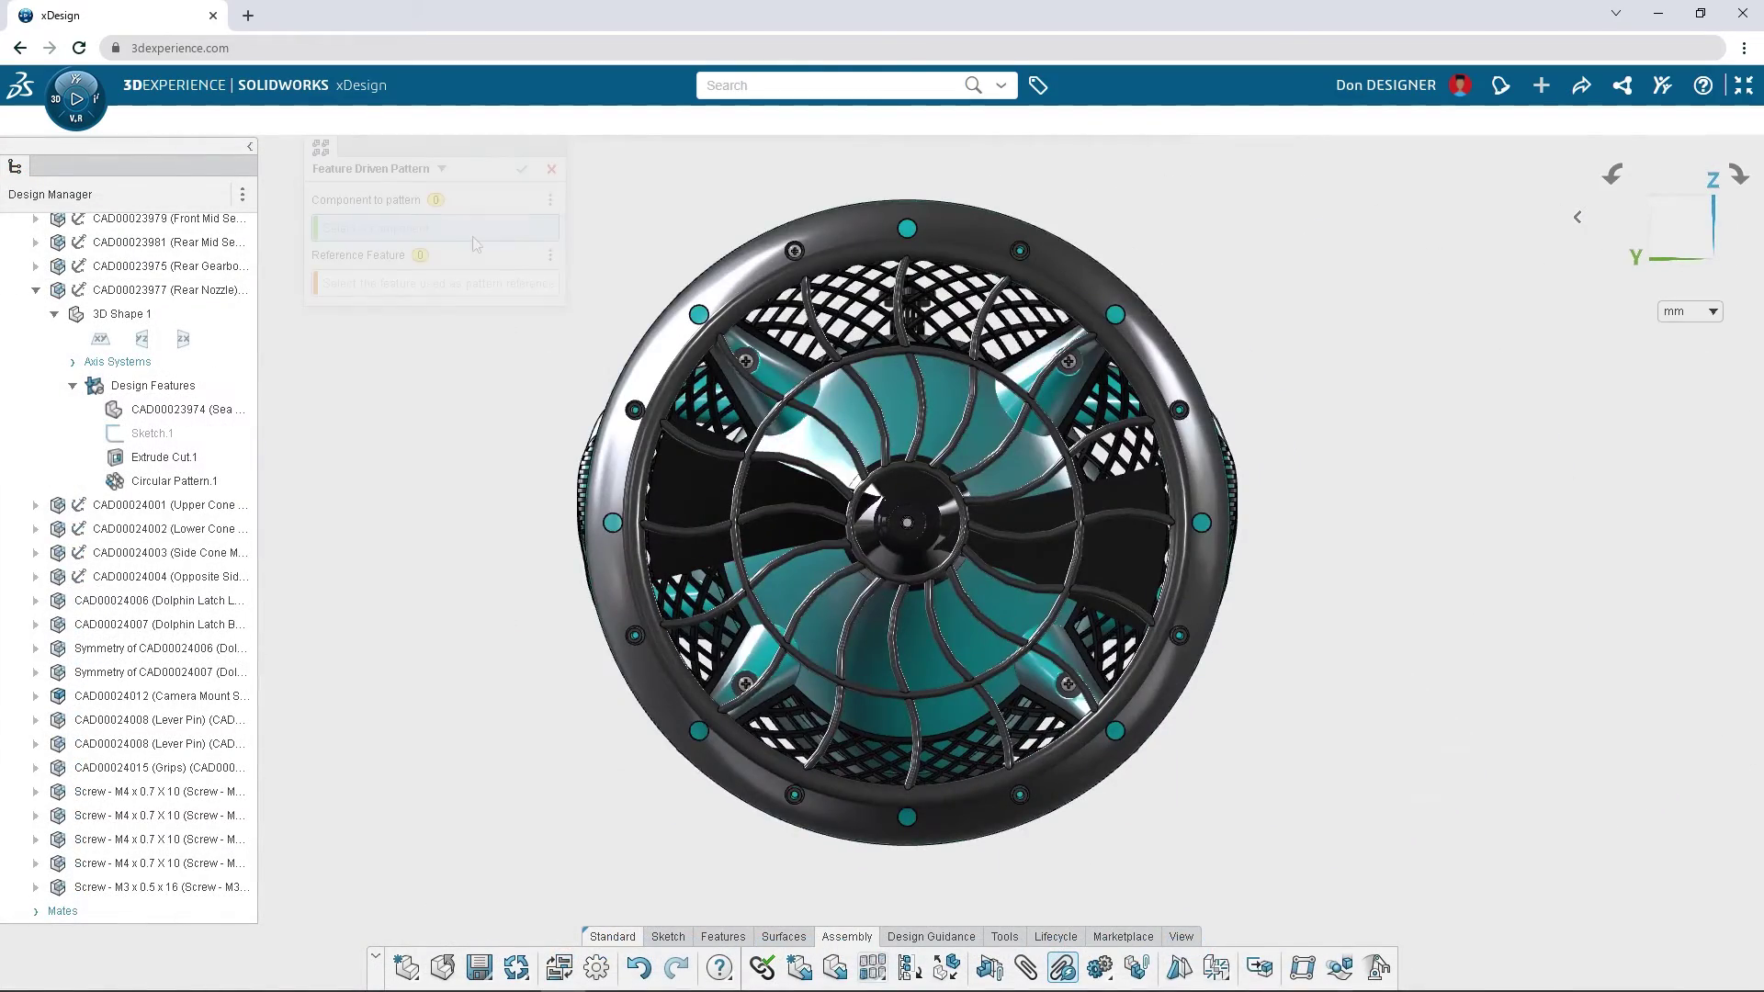
Pattern the M3 x 0.5 x 16 screw along Circular Pattern.1 around the rear nozzle
{"action": "left_click", "coordinate": [794, 253]}
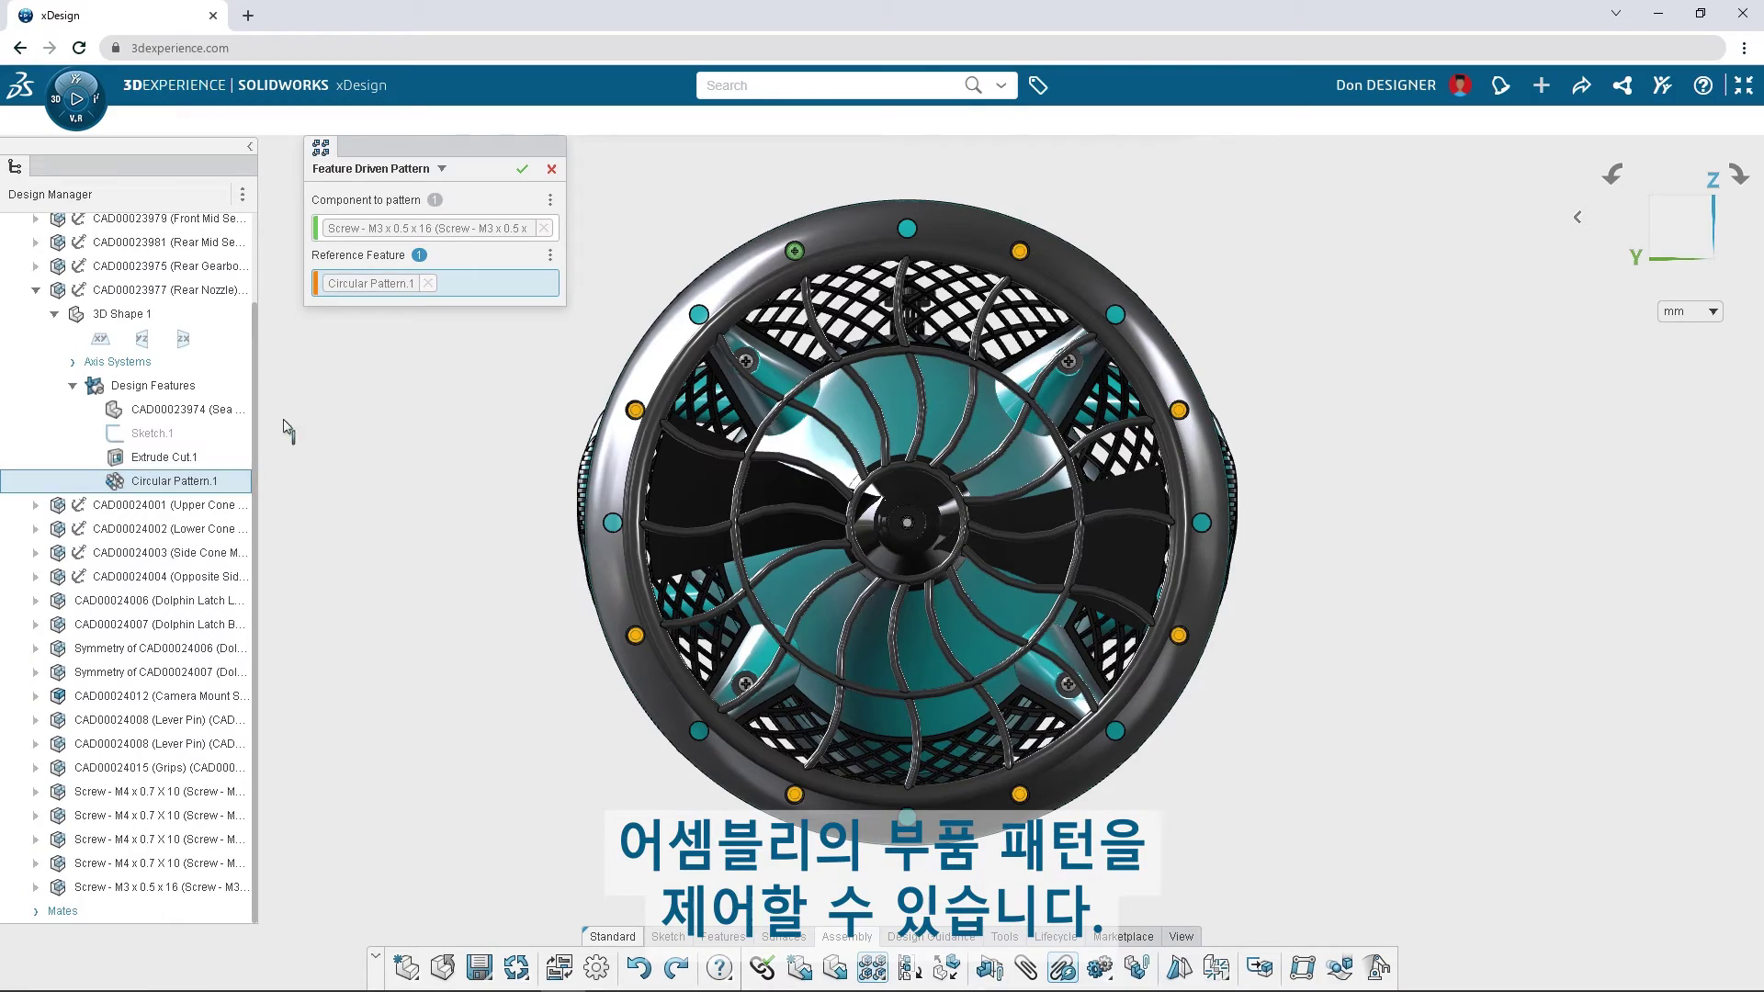
{"action": "left_click", "coordinate": [521, 179]}
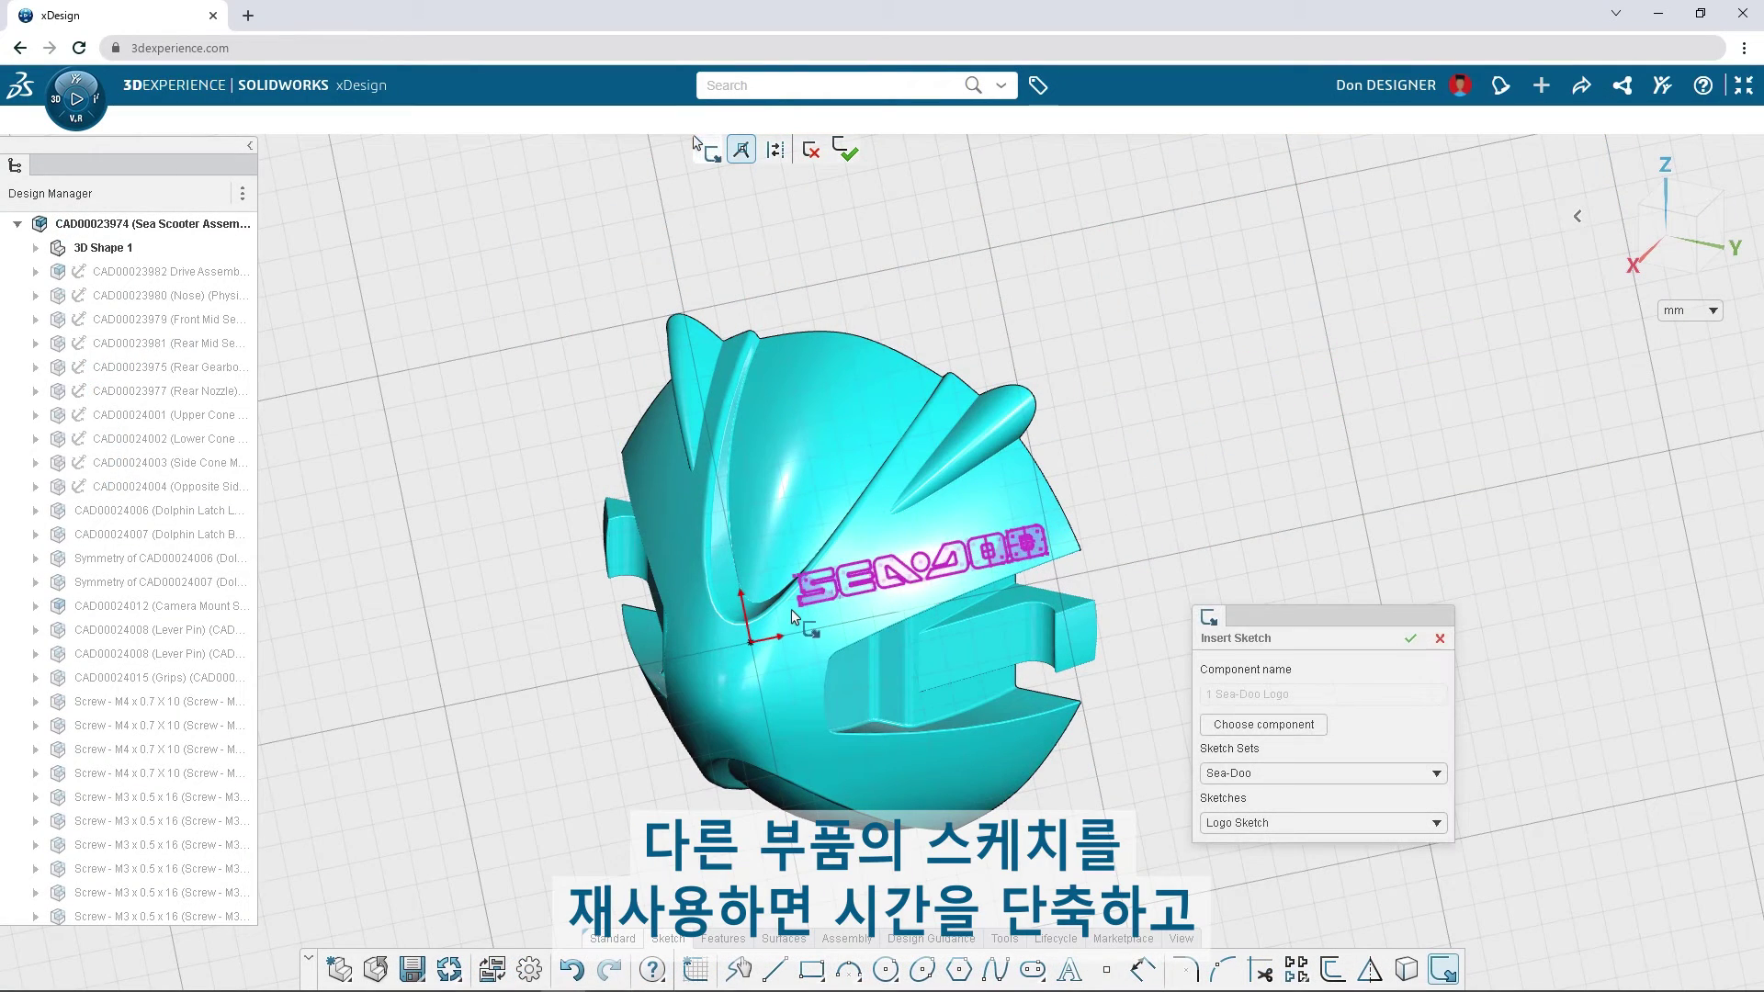
Place the Sea-Doo Logo Sketch on the nose surface and confirm its rotation angle
{"action": "left_click", "coordinate": [791, 609]}
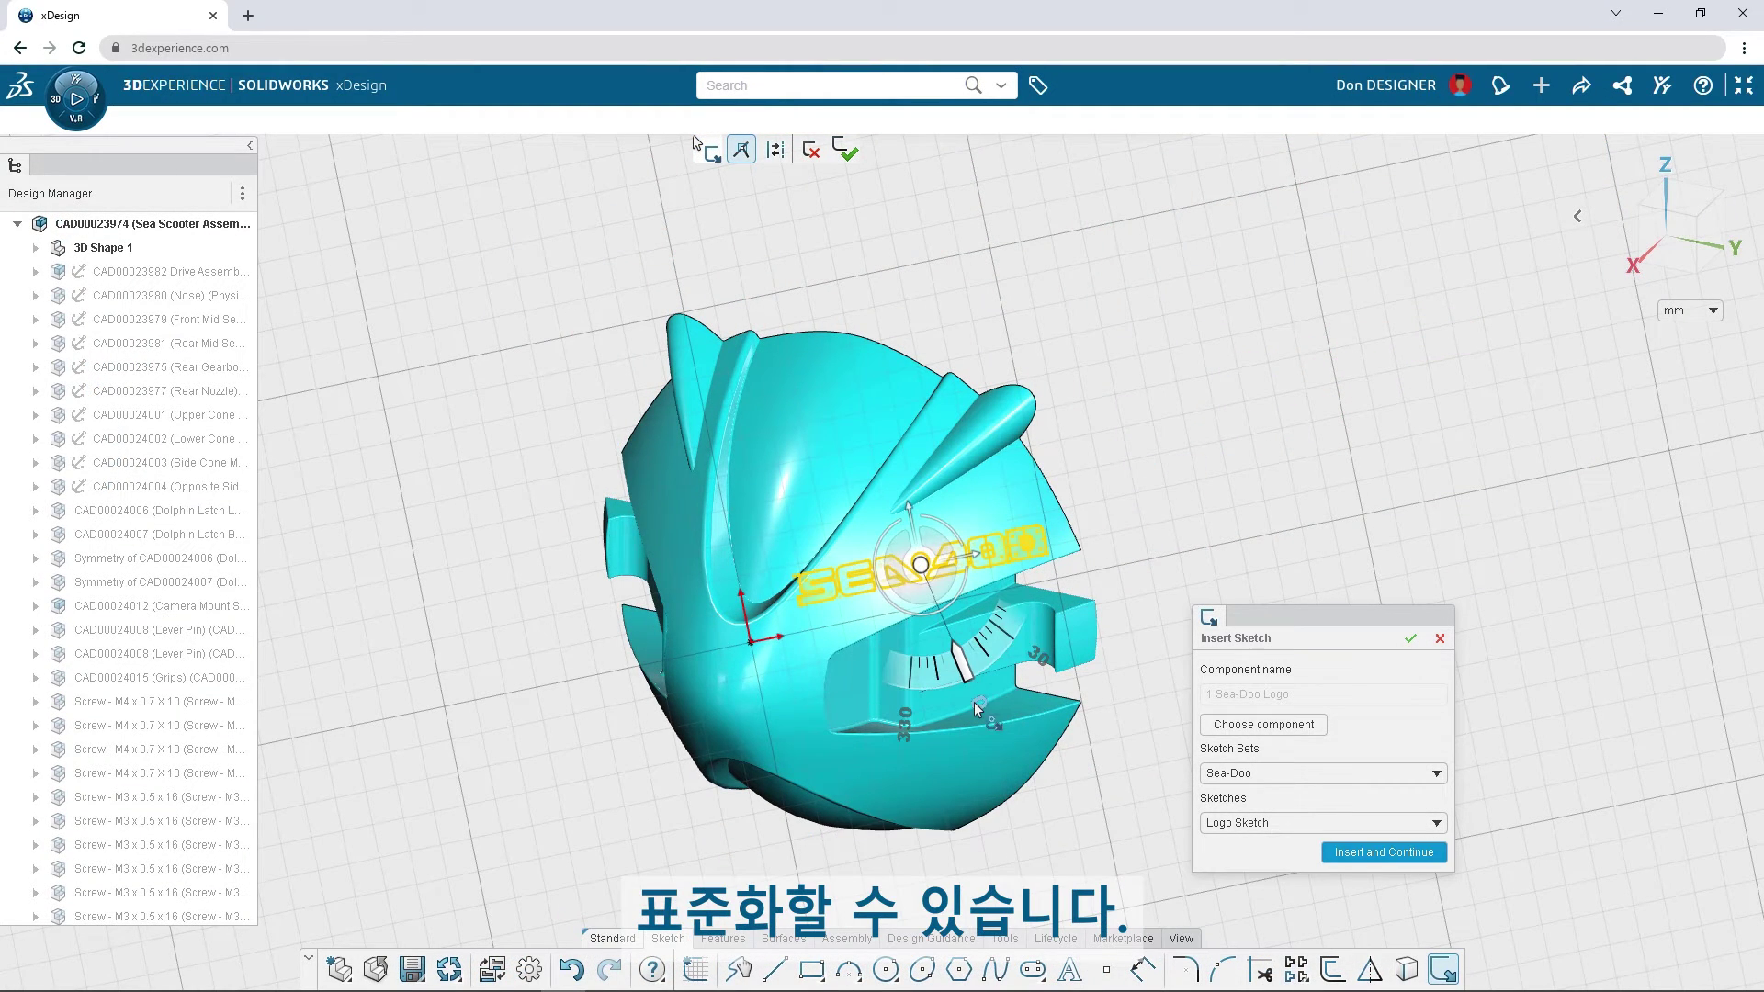
{"action": "type", "text": "15"}
{"action": "key", "text": "Return"}
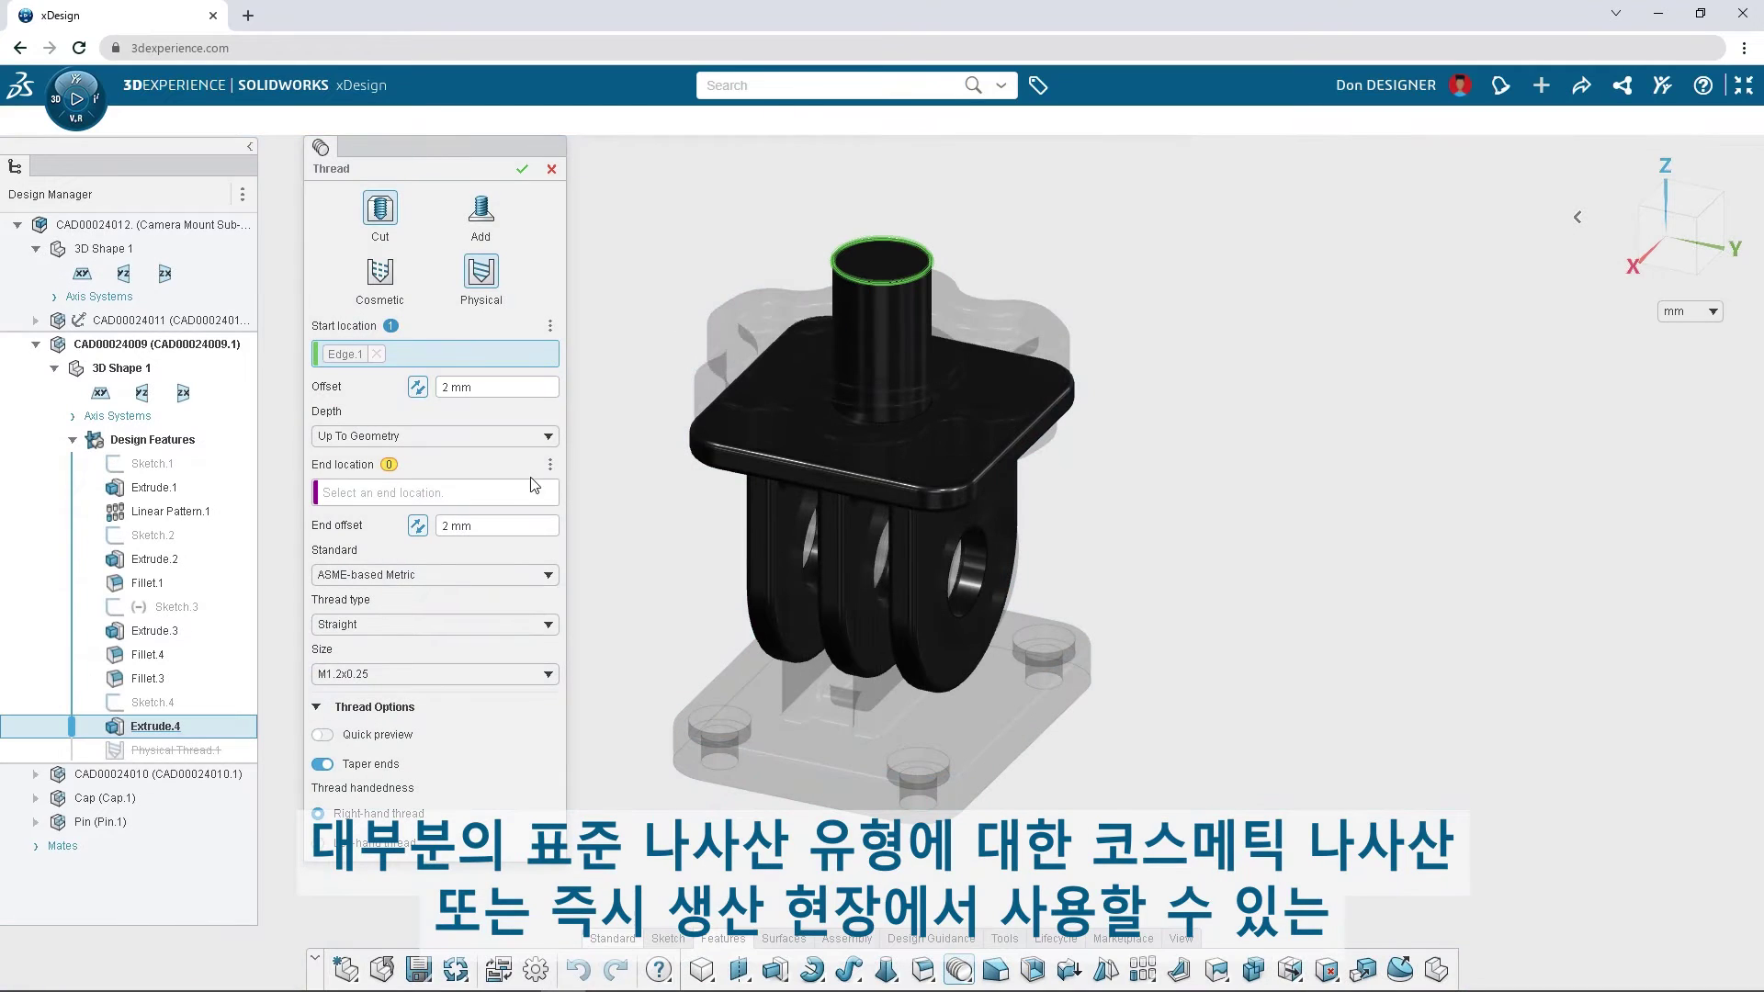
Cut a physical 1/4-20 thread ending at the mount's top face using the ASME-based Inch standard
{"action": "left_click", "coordinate": [504, 494]}
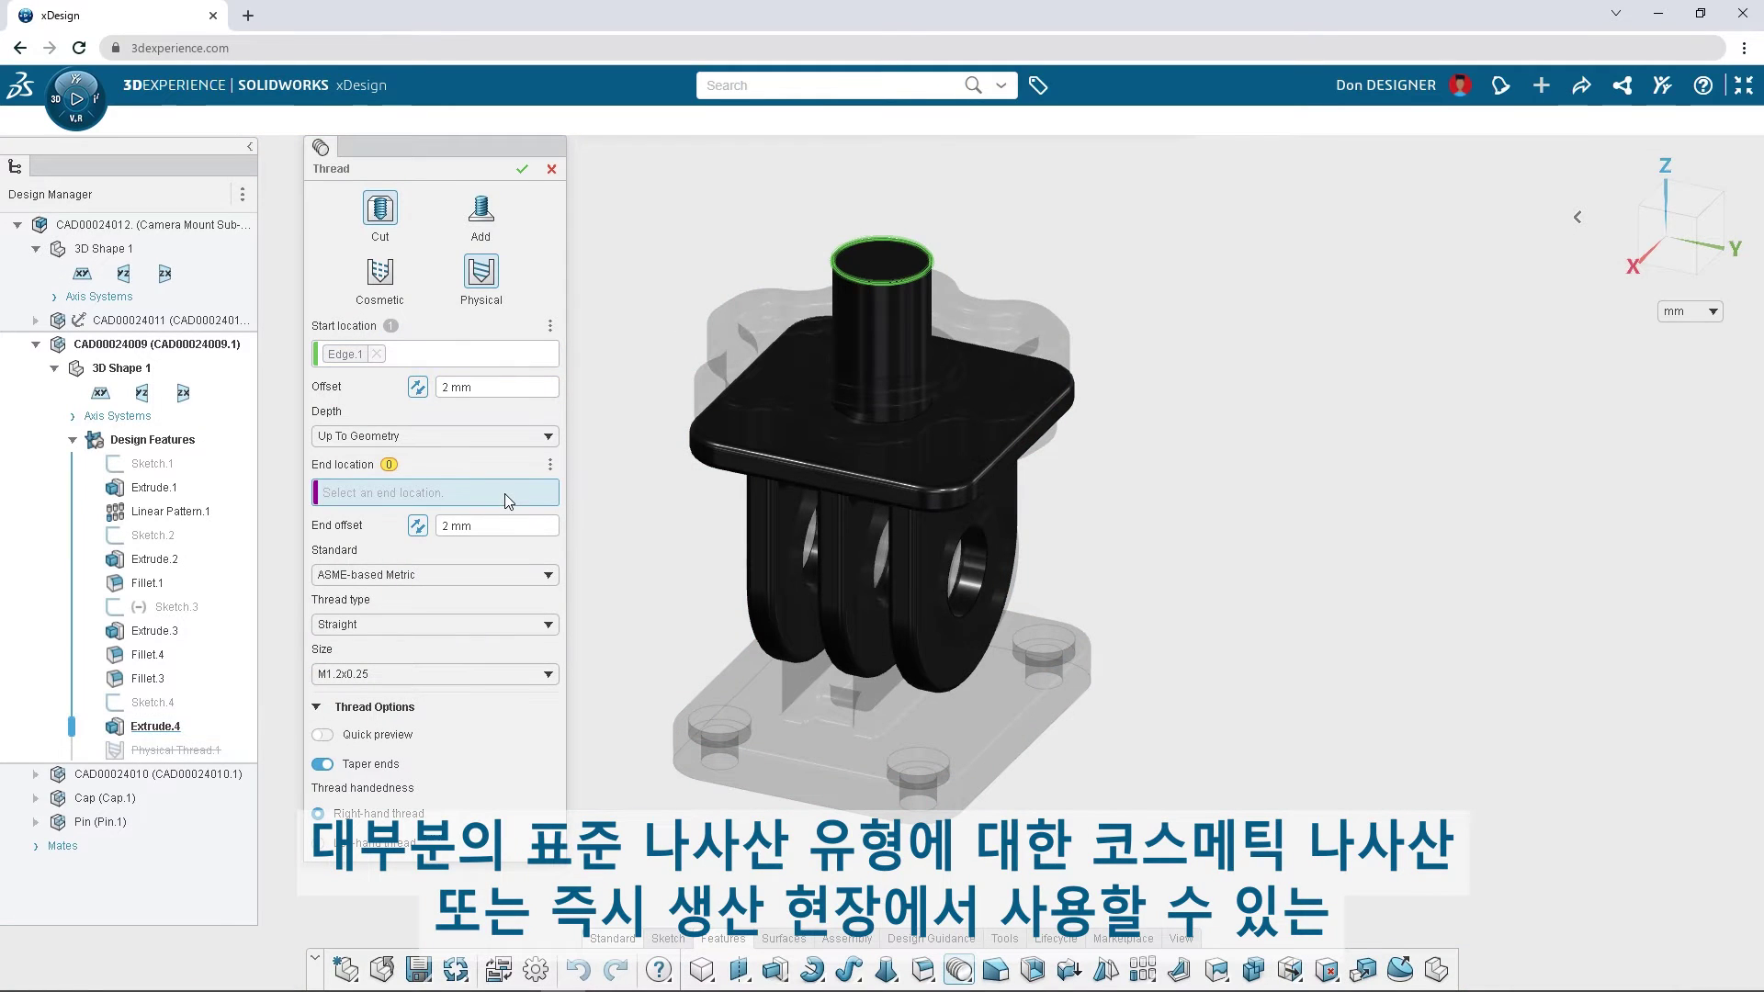
{"action": "left_click", "coordinate": [767, 431]}
{"action": "left_click", "coordinate": [548, 575]}
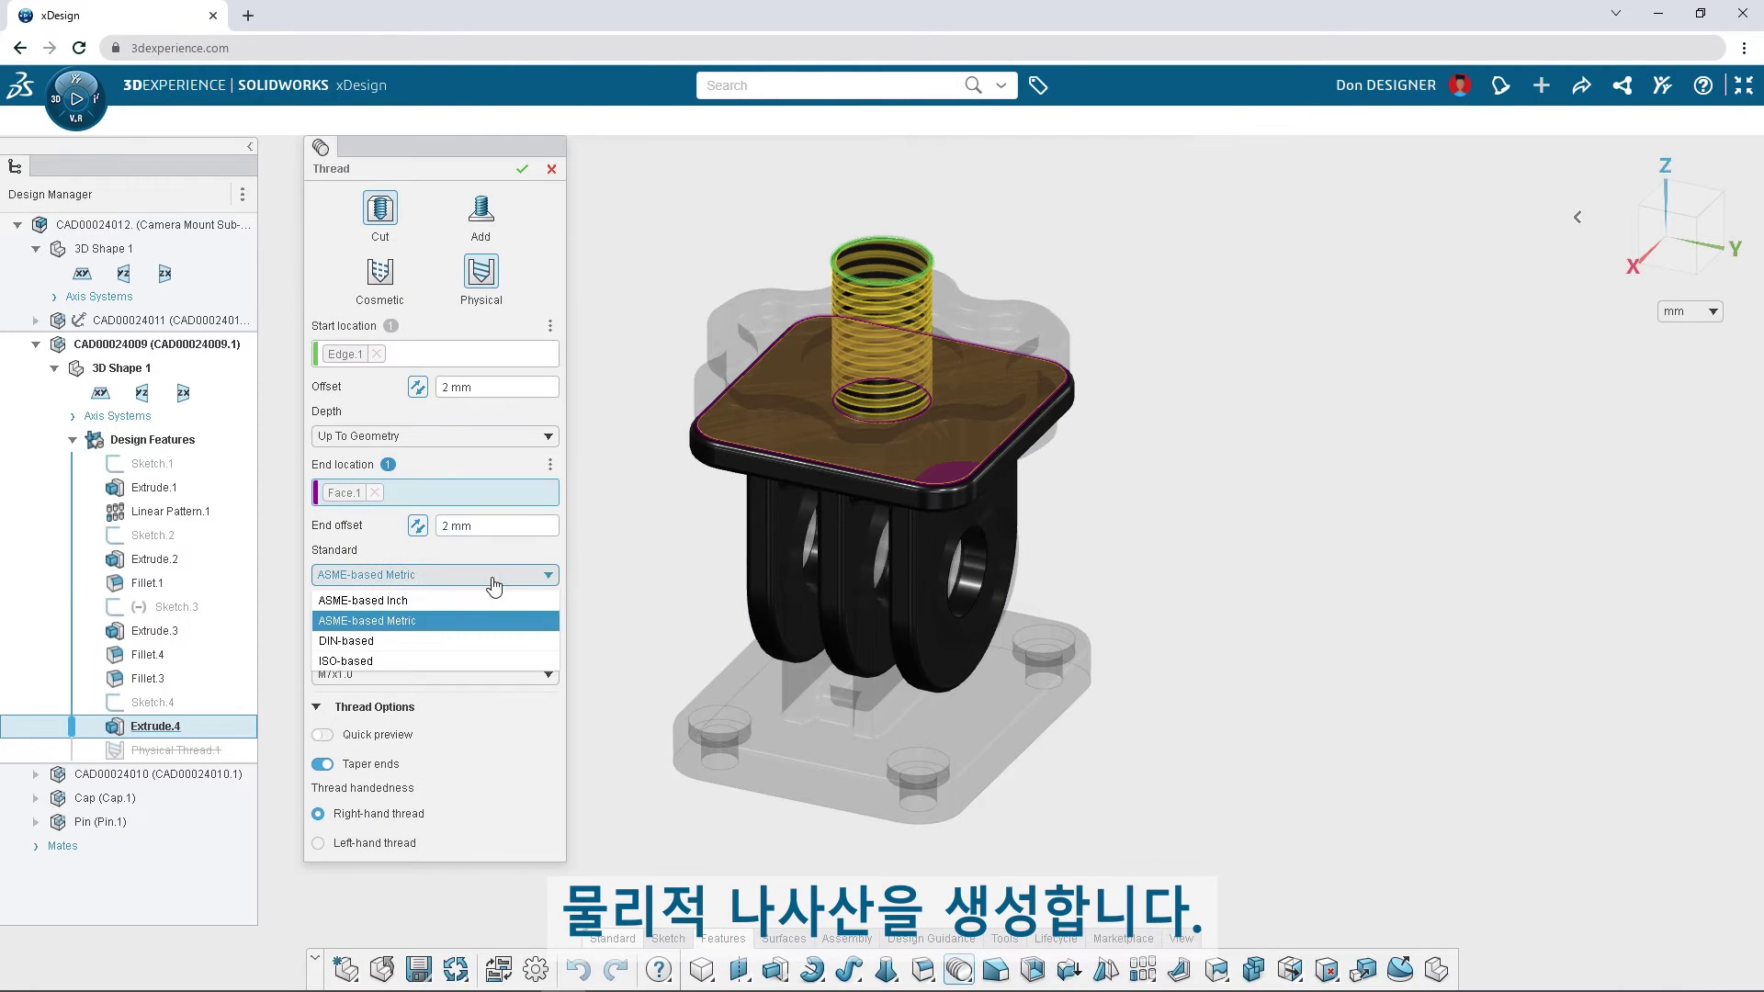
{"action": "left_click", "coordinate": [454, 603]}
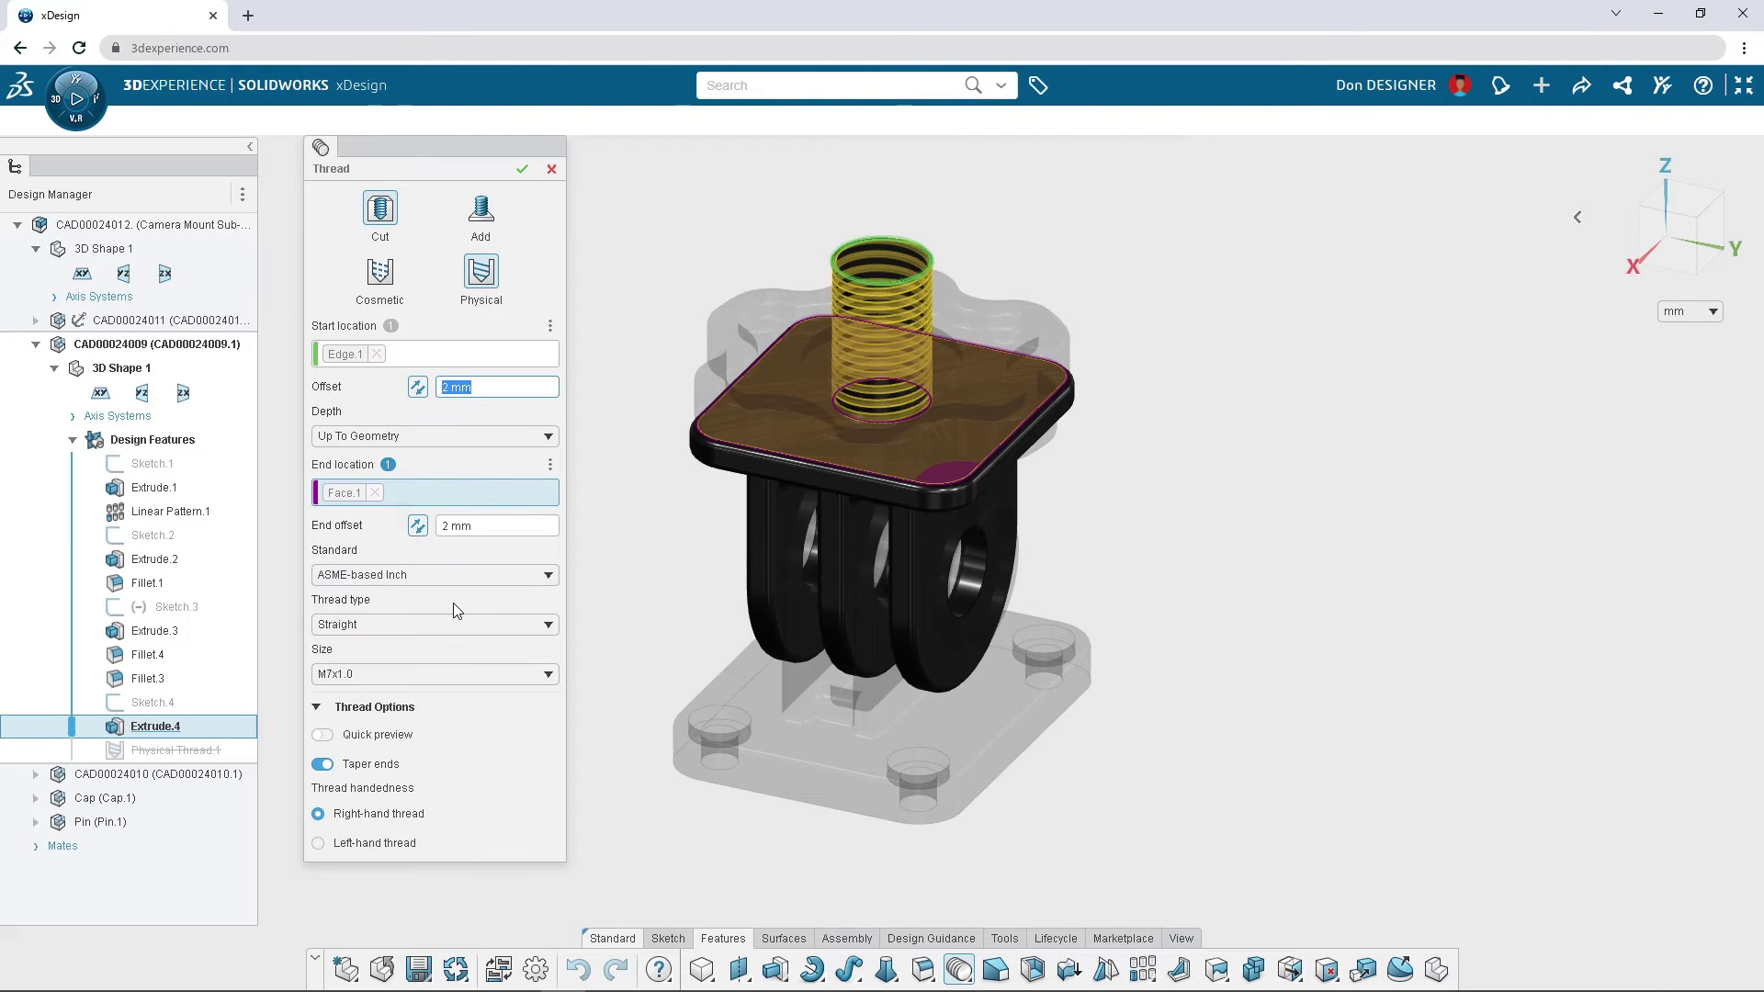
{"action": "left_click", "coordinate": [525, 170]}
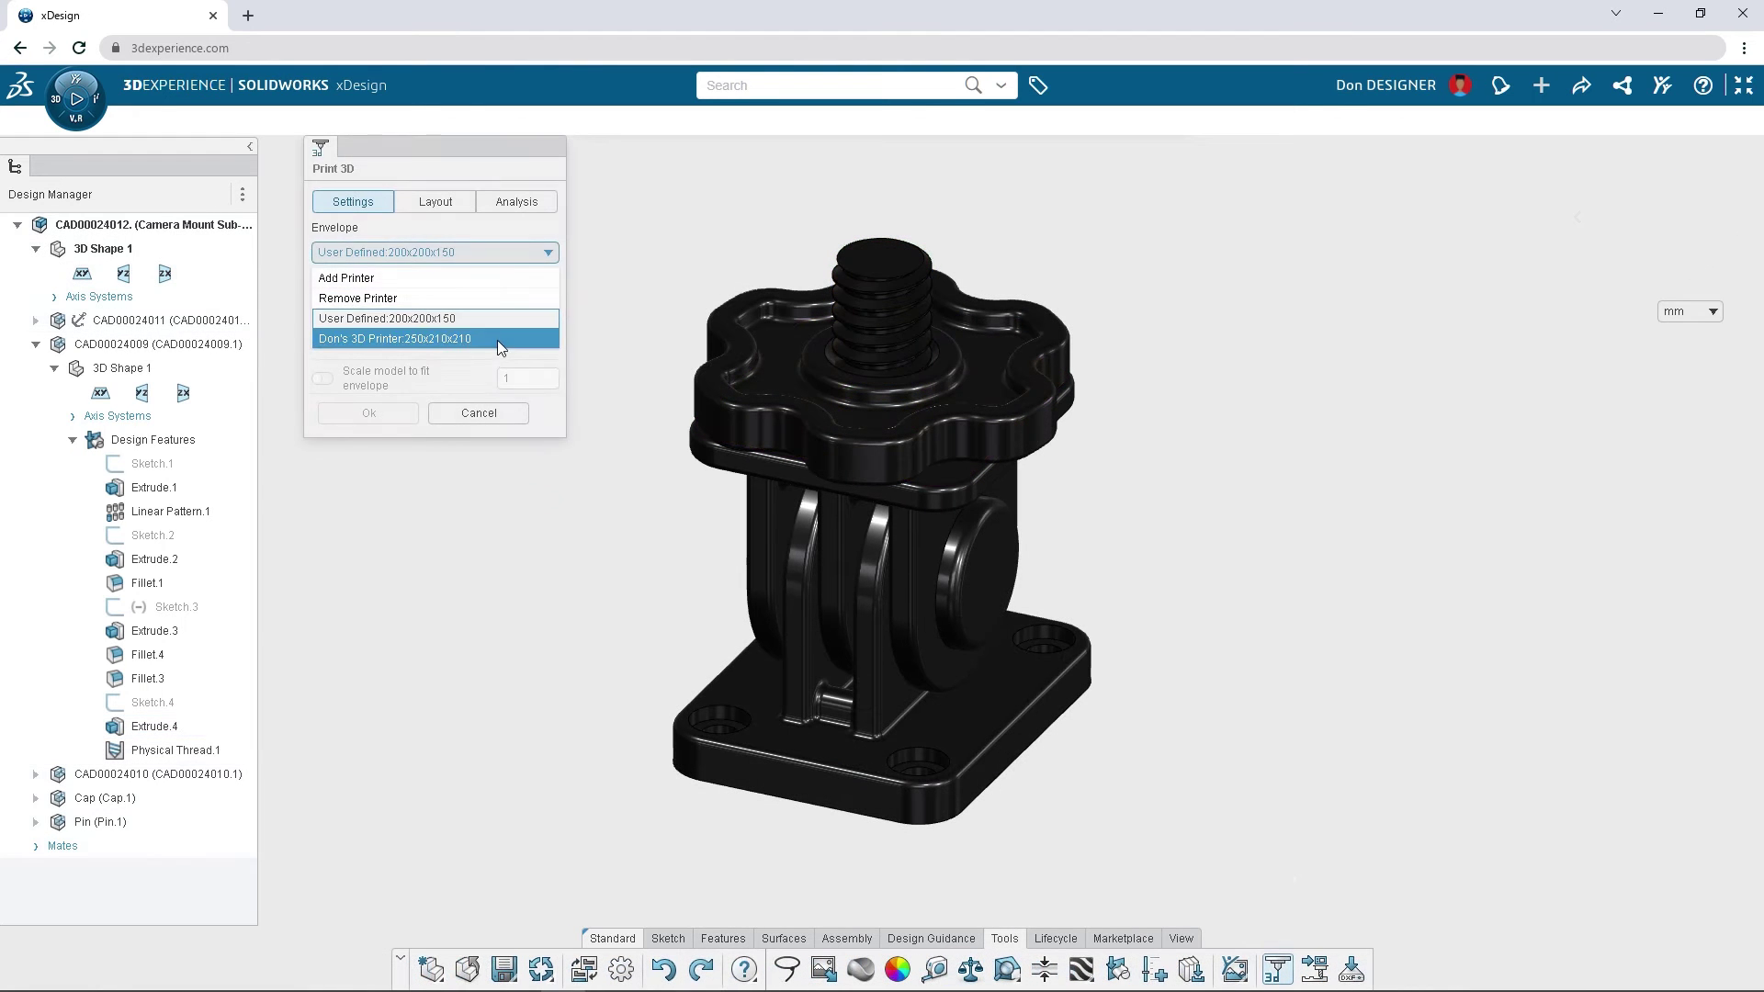
Choose the 250x210x210 printer envelope and auto-arrange the camera mount parts on the bed
{"action": "left_click", "coordinate": [498, 340]}
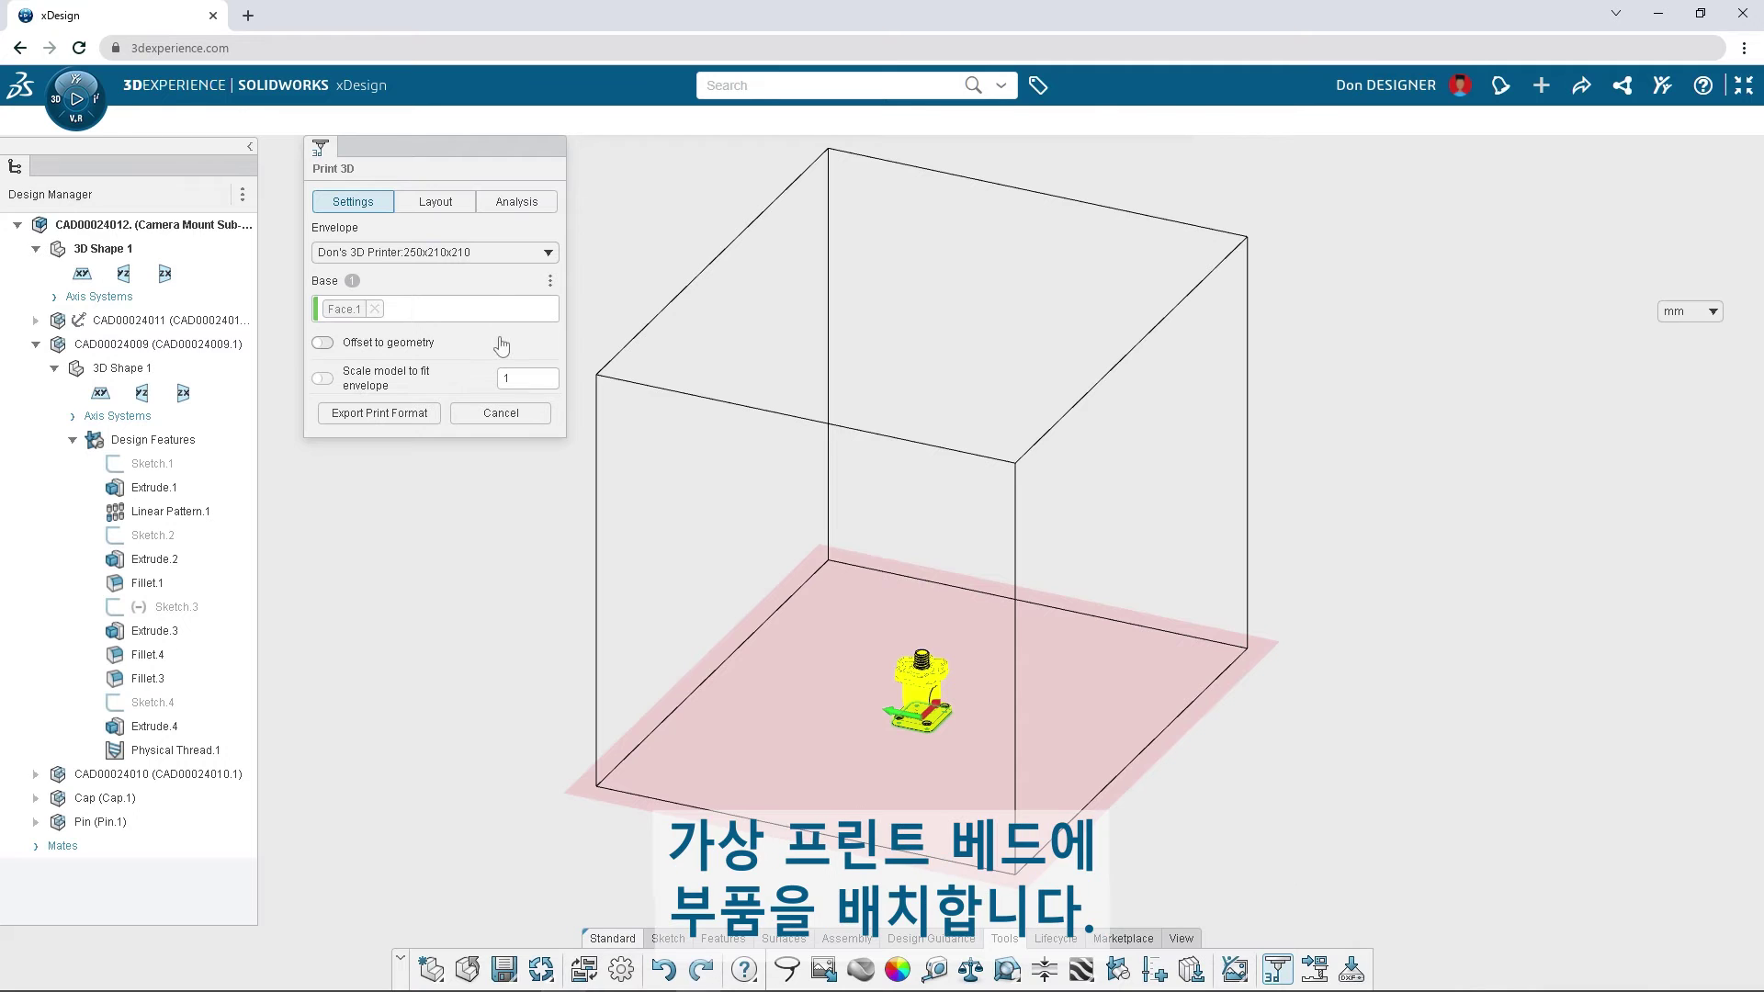
{"action": "left_click", "coordinate": [453, 207]}
{"action": "left_click", "coordinate": [498, 308]}
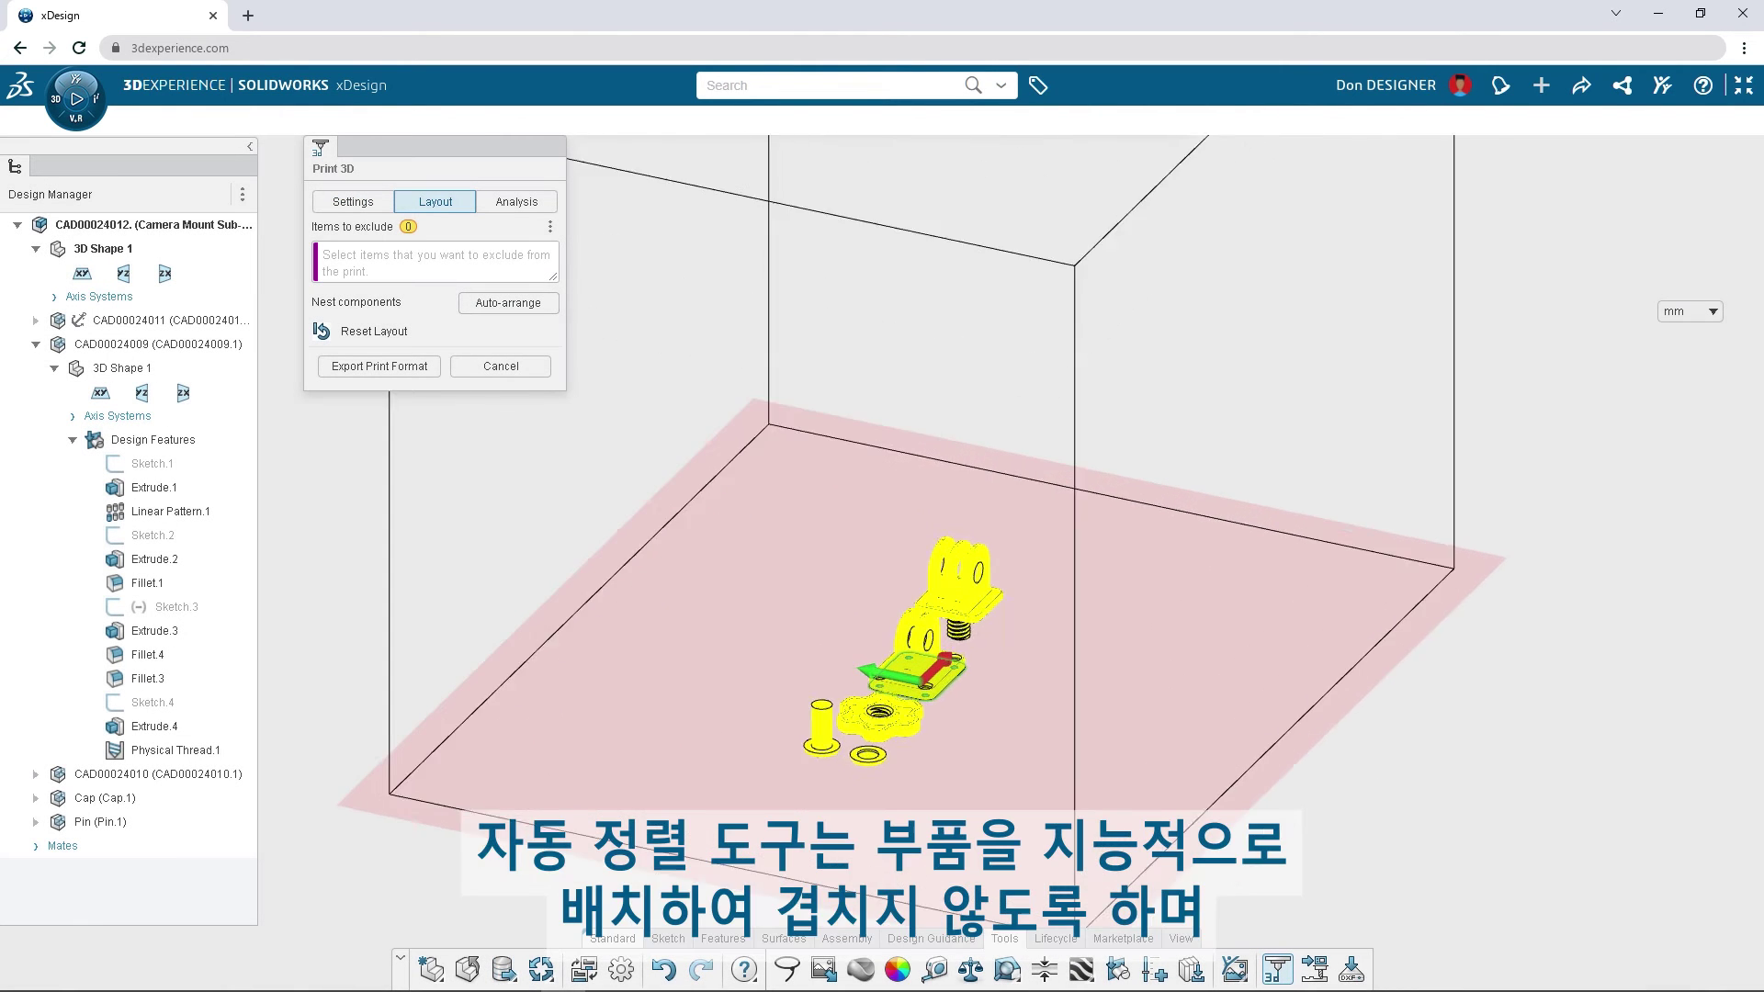
Highlight areas needing support and edit the support threshold angle
{"action": "left_click", "coordinate": [518, 204]}
{"action": "left_click", "coordinate": [322, 268]}
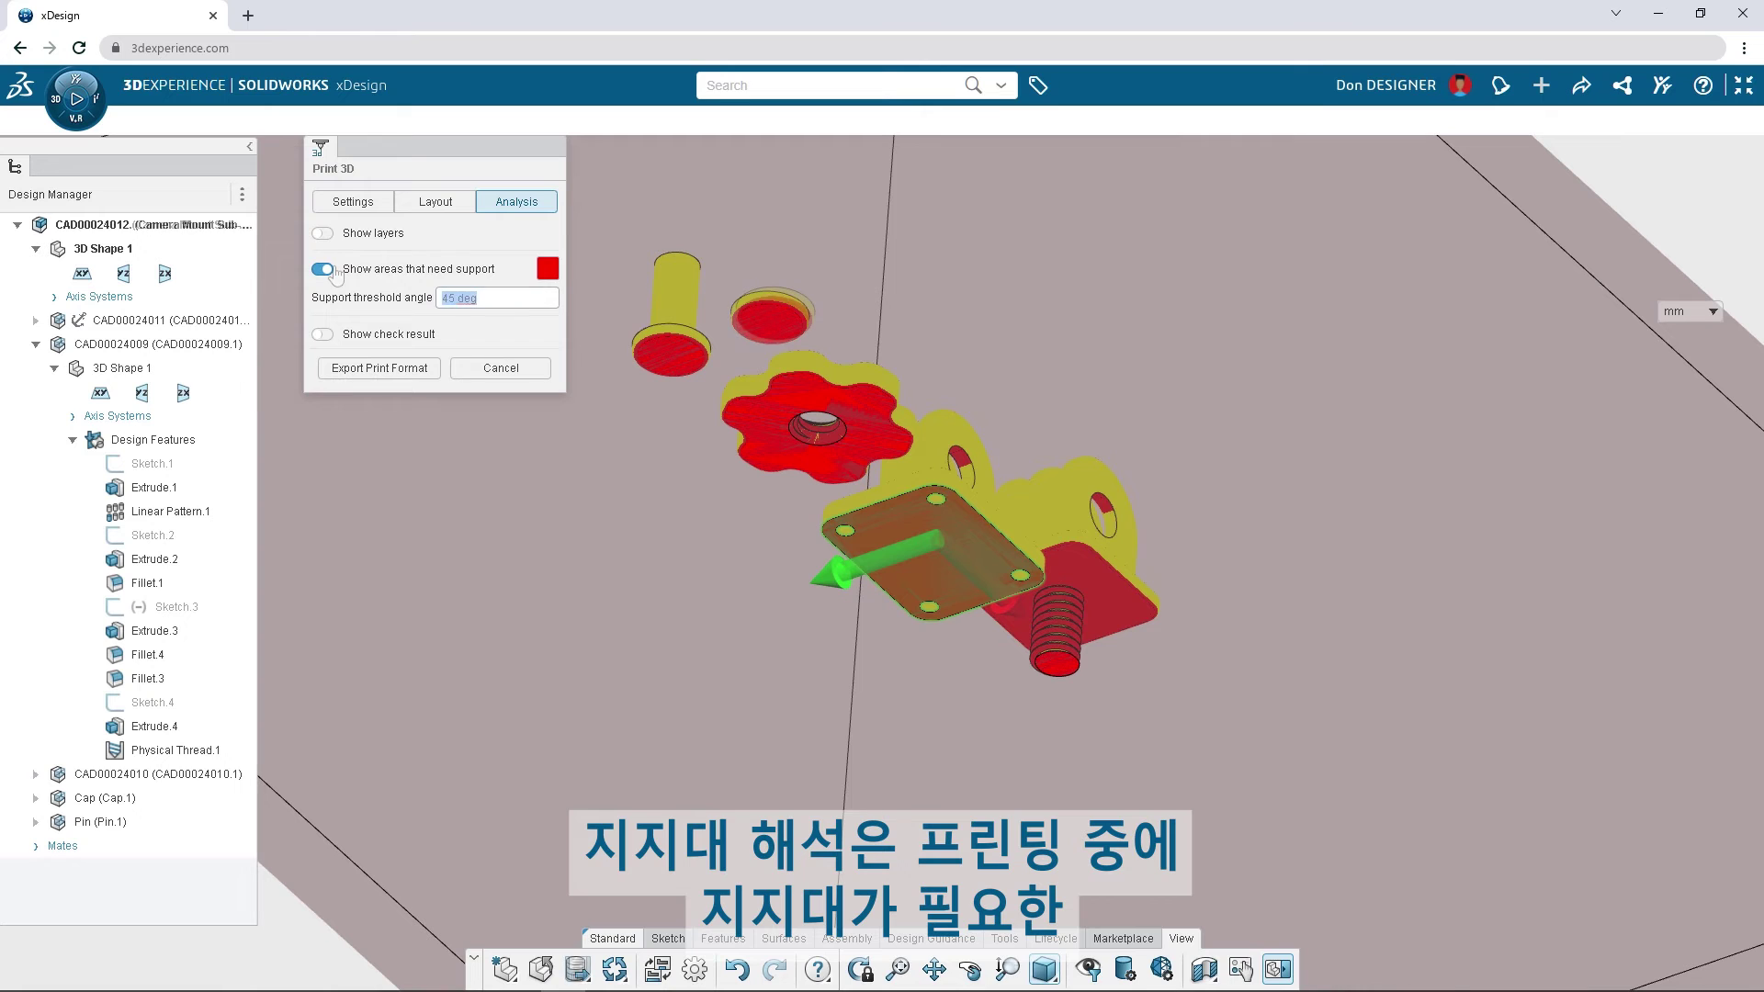
{"action": "double_click", "coordinate": [455, 297]}
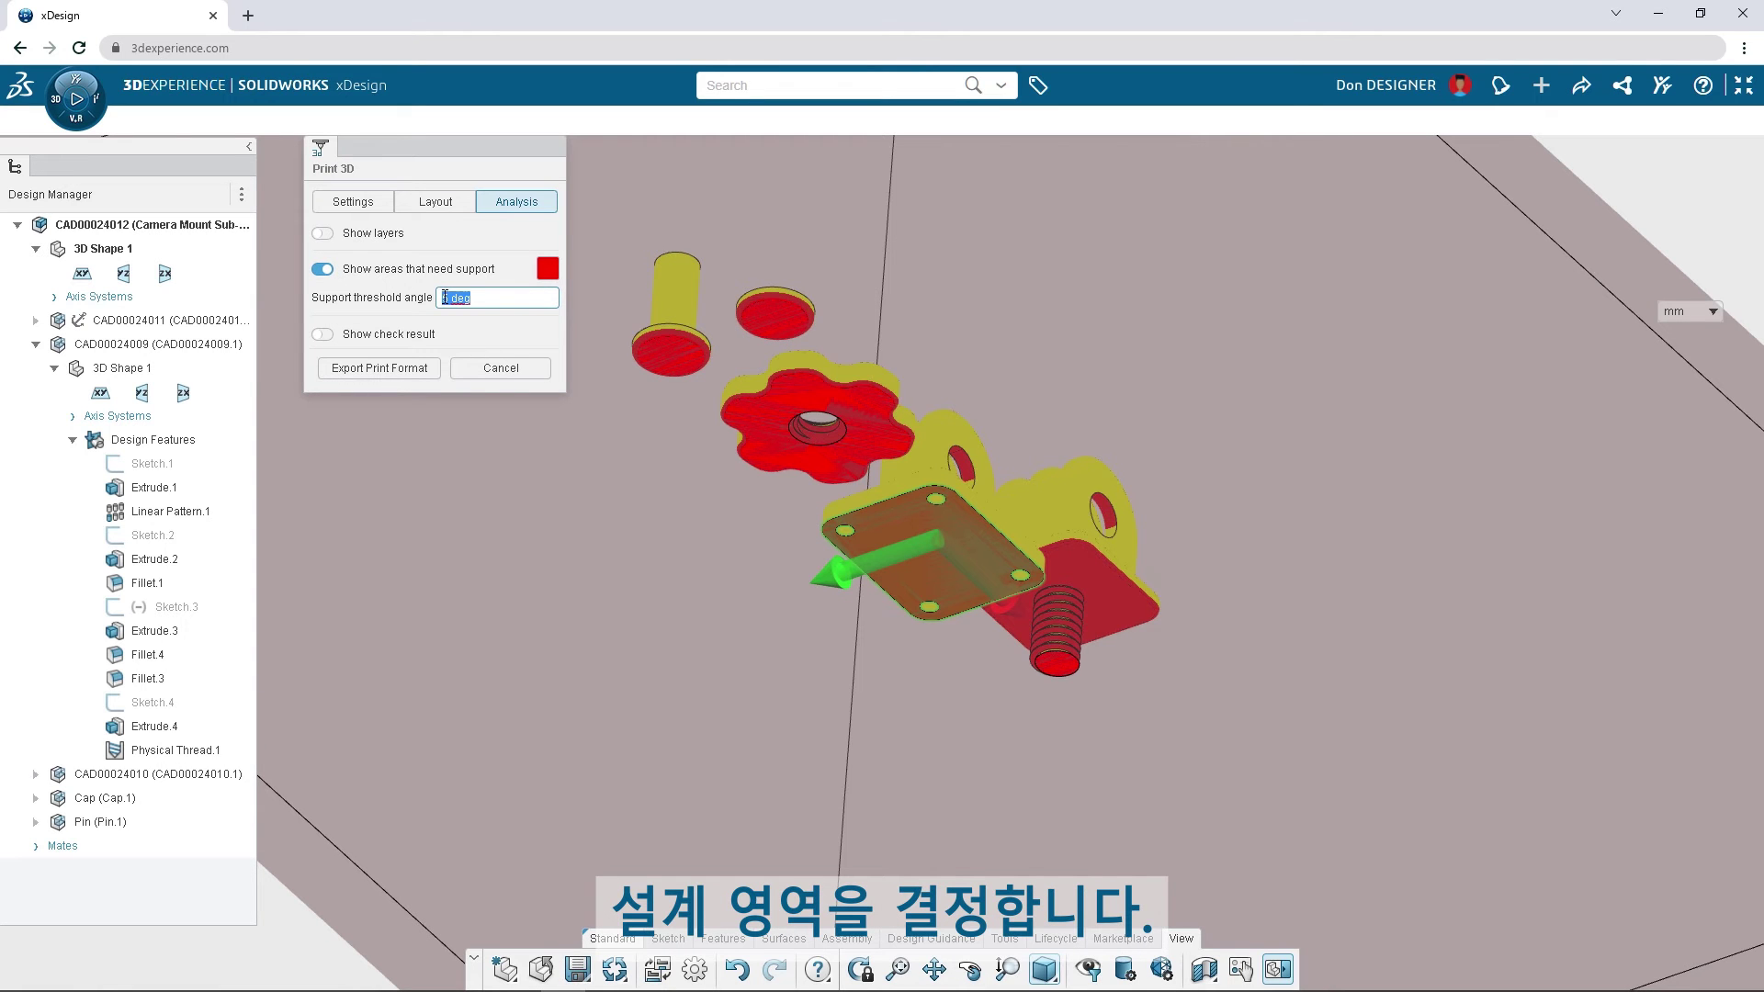